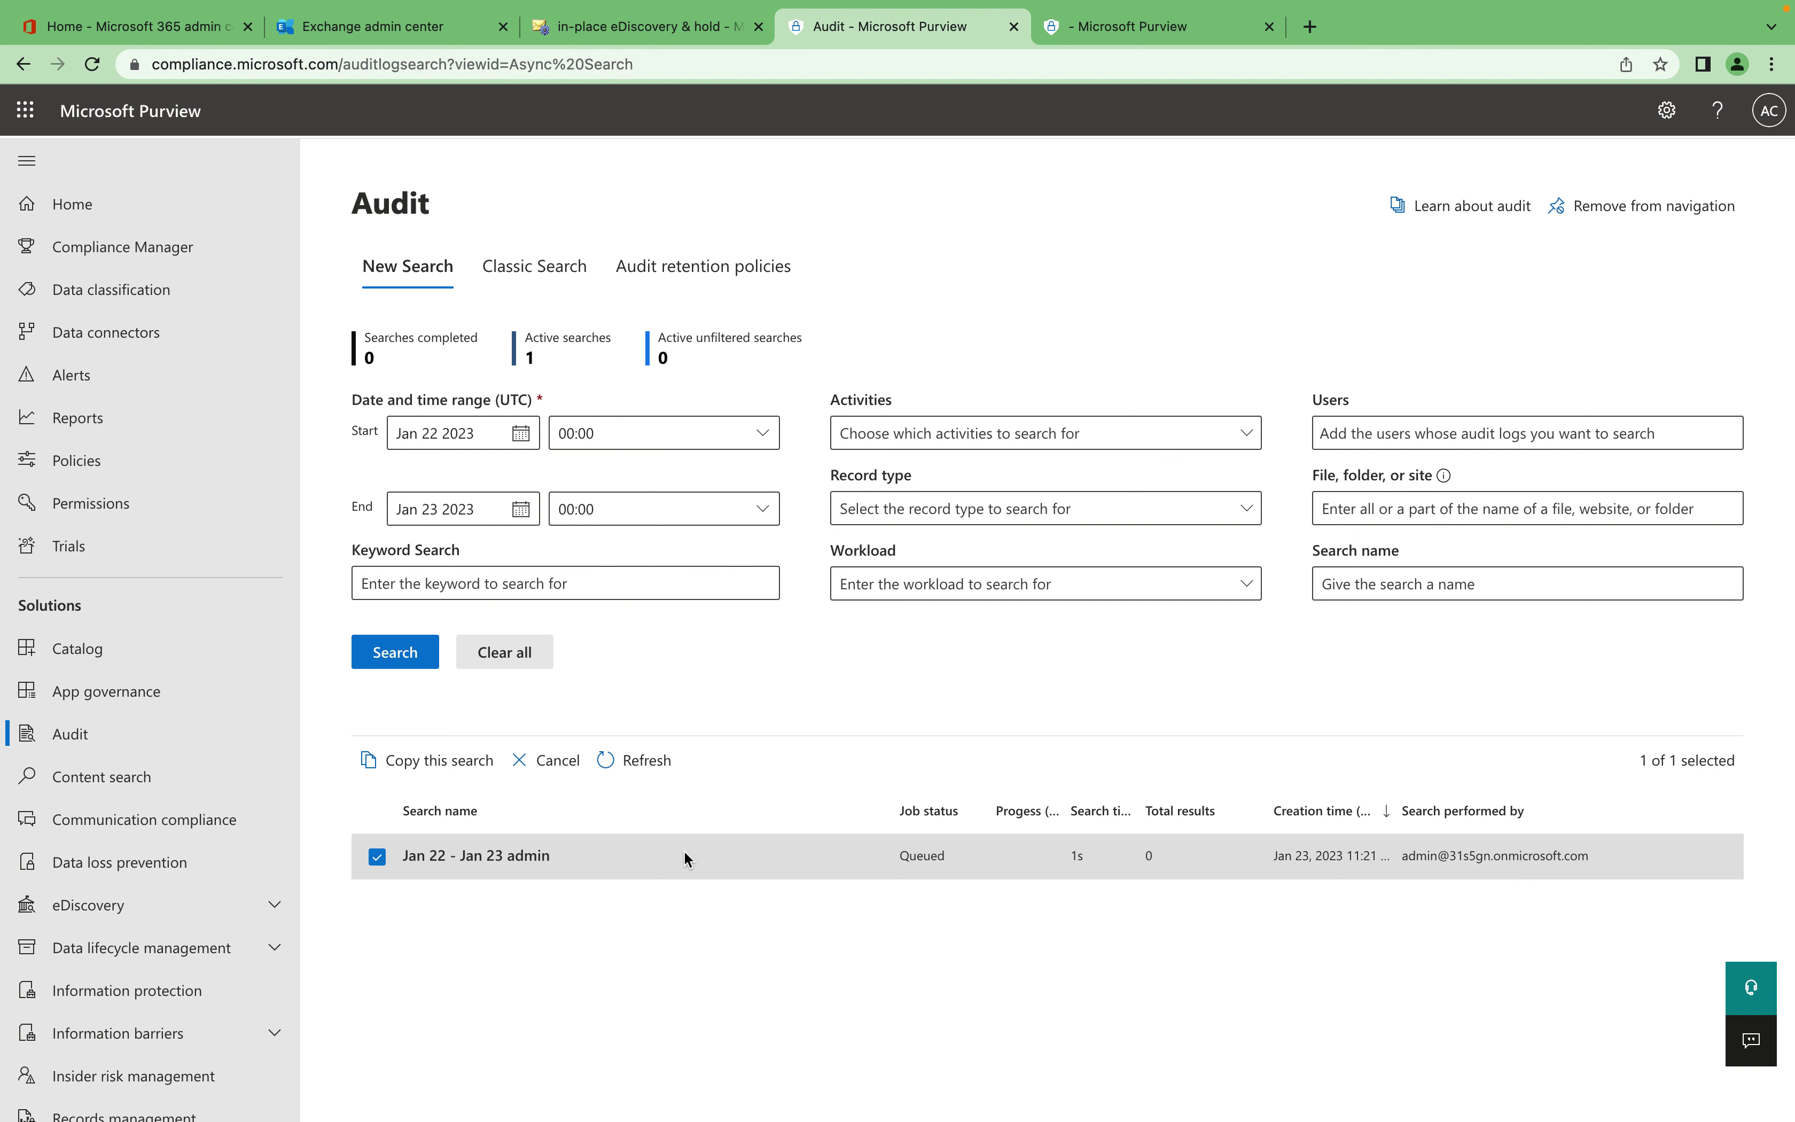
Refresh the audit search list repeatedly to check the job status of the "Jan 22 - Jan 23 admin" search.
{"action": "left_click", "coordinate": [778, 936]}
{"action": "left_click", "coordinate": [659, 771]}
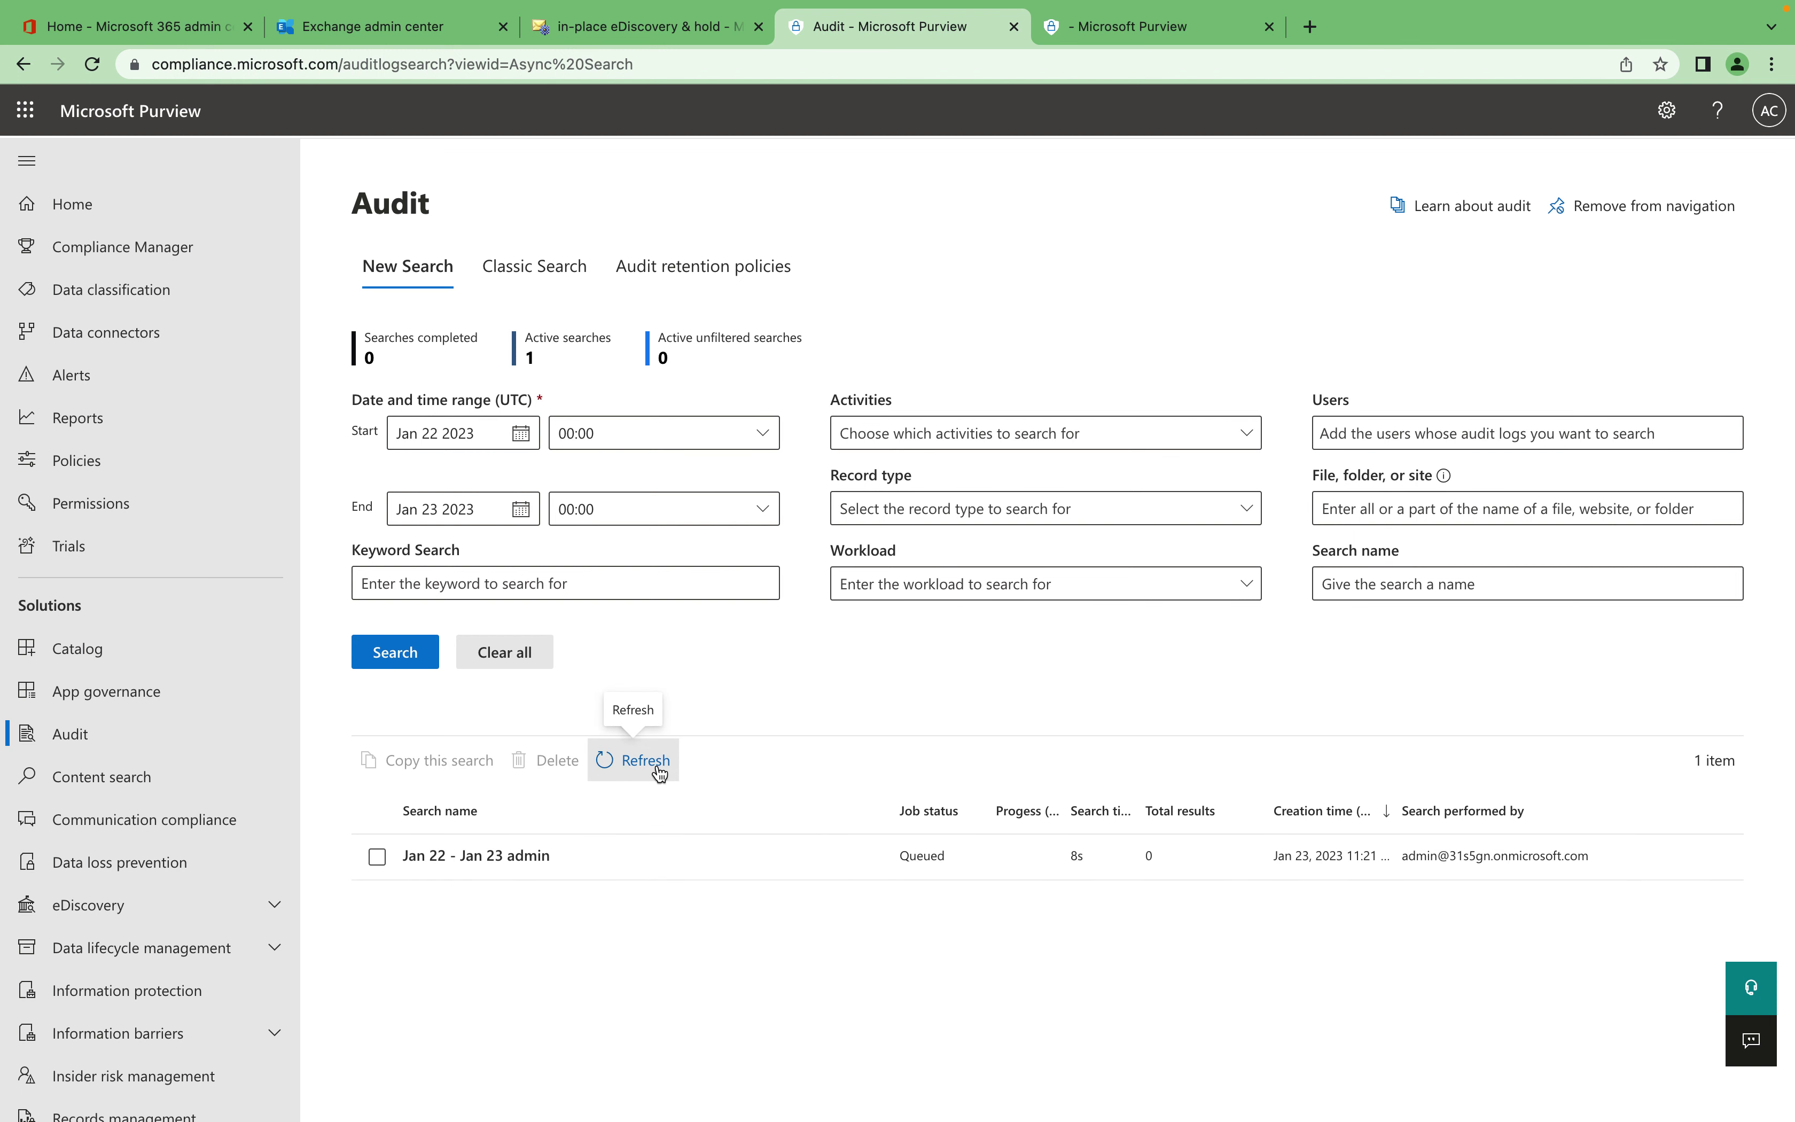
{"action": "left_click", "coordinate": [659, 772]}
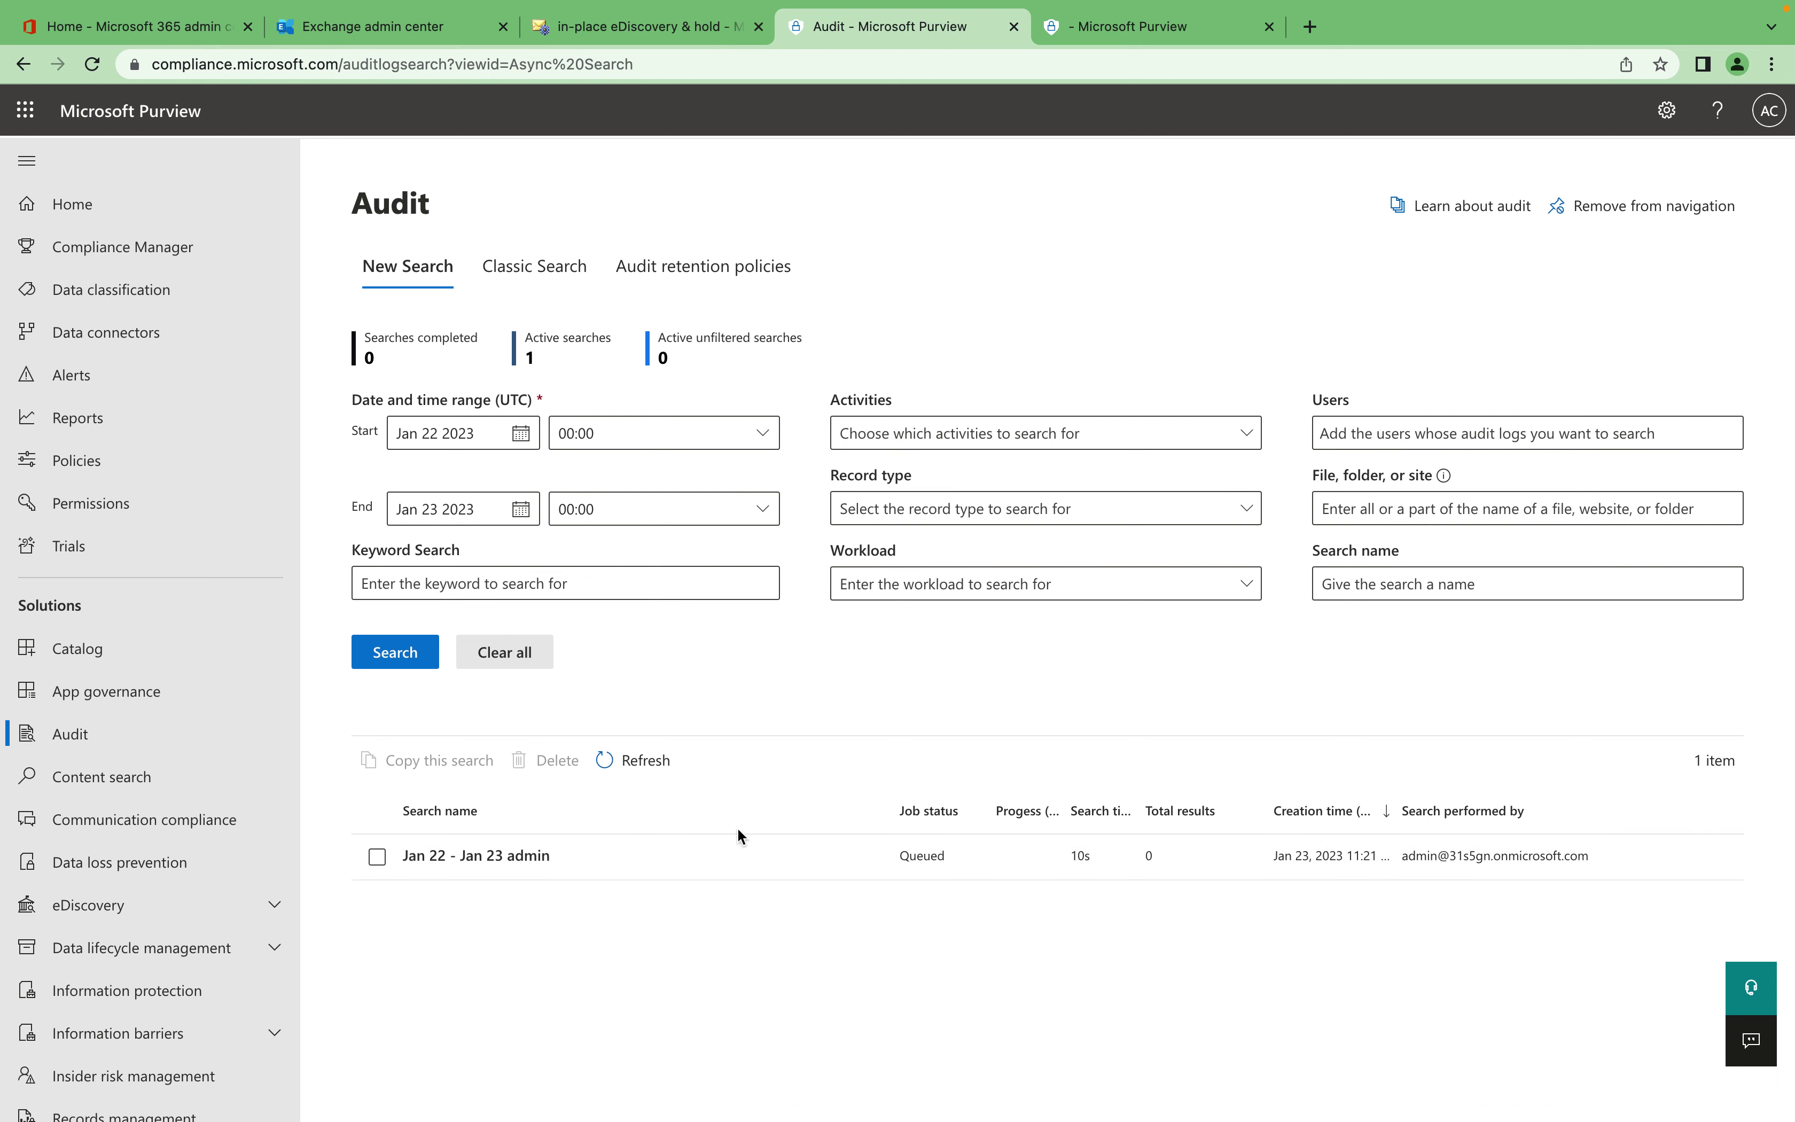
{"action": "left_click", "coordinate": [613, 749]}
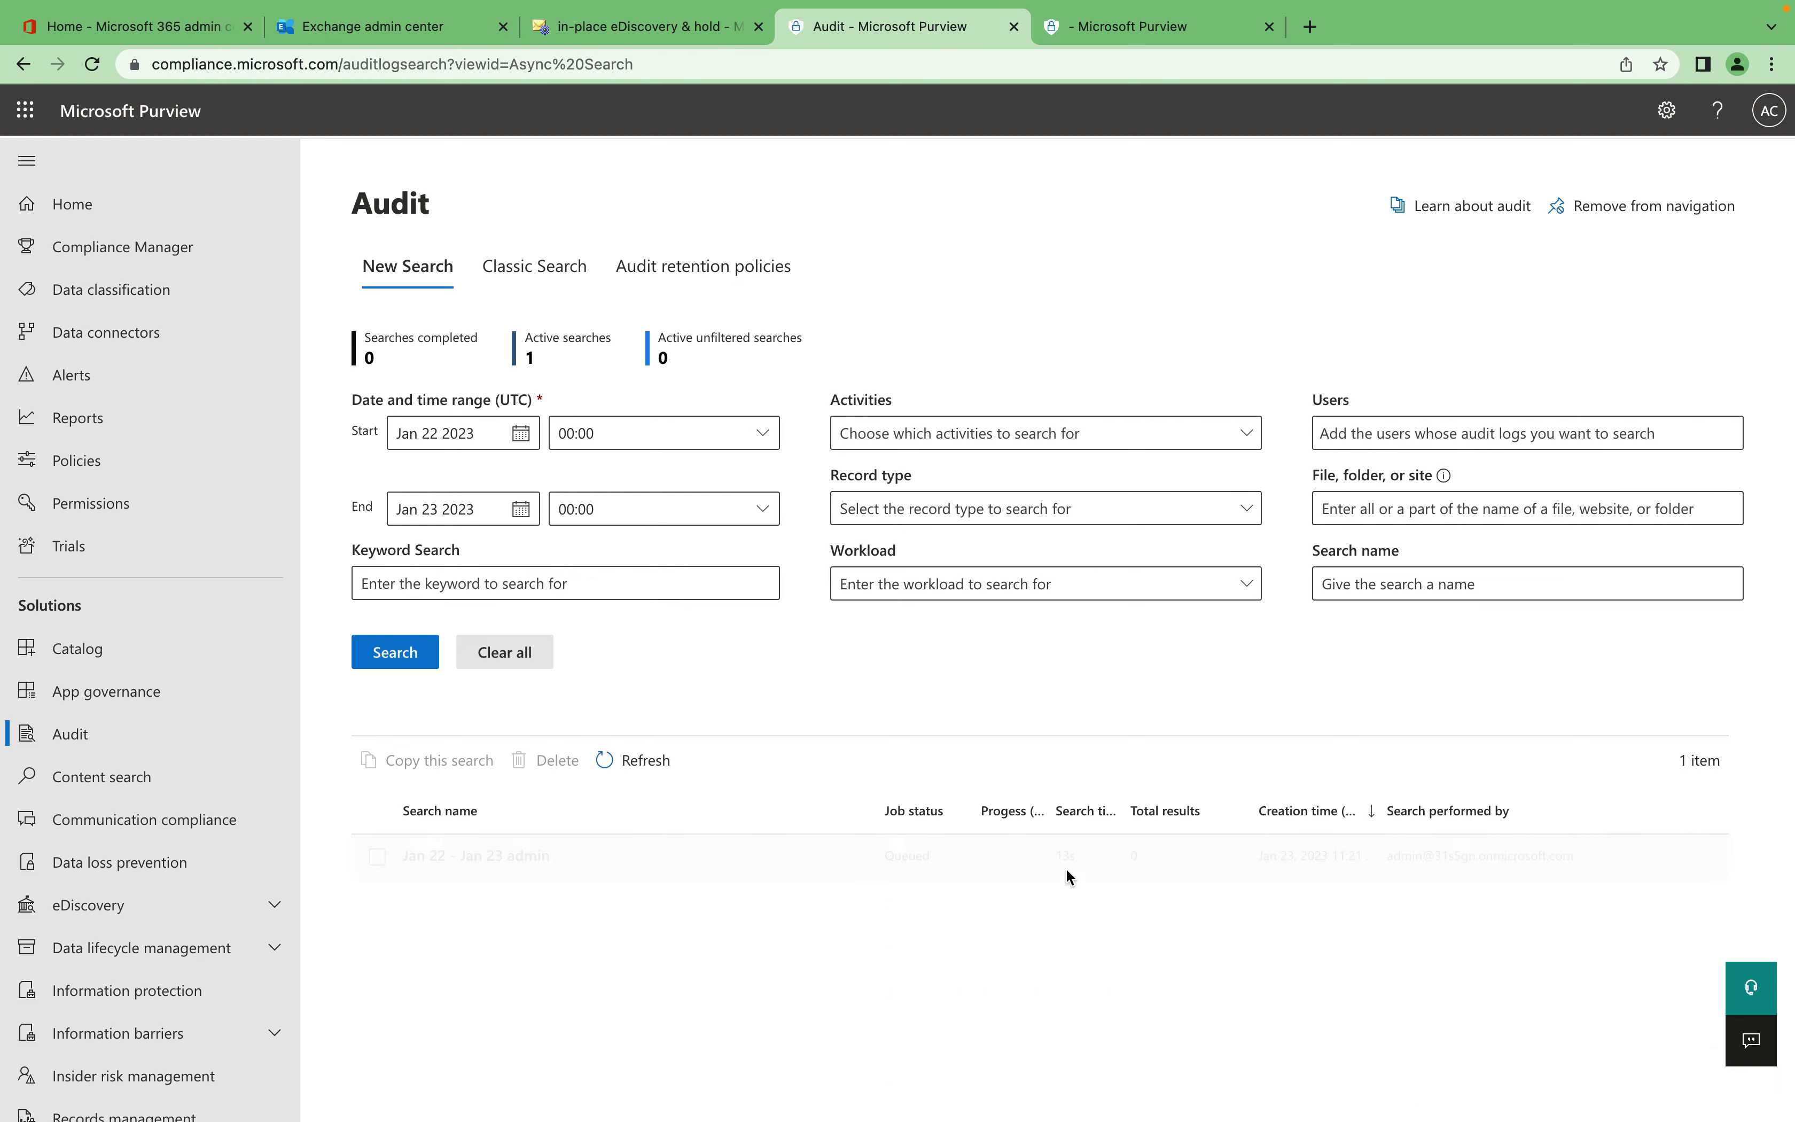
{"action": "left_click", "coordinate": [607, 758]}
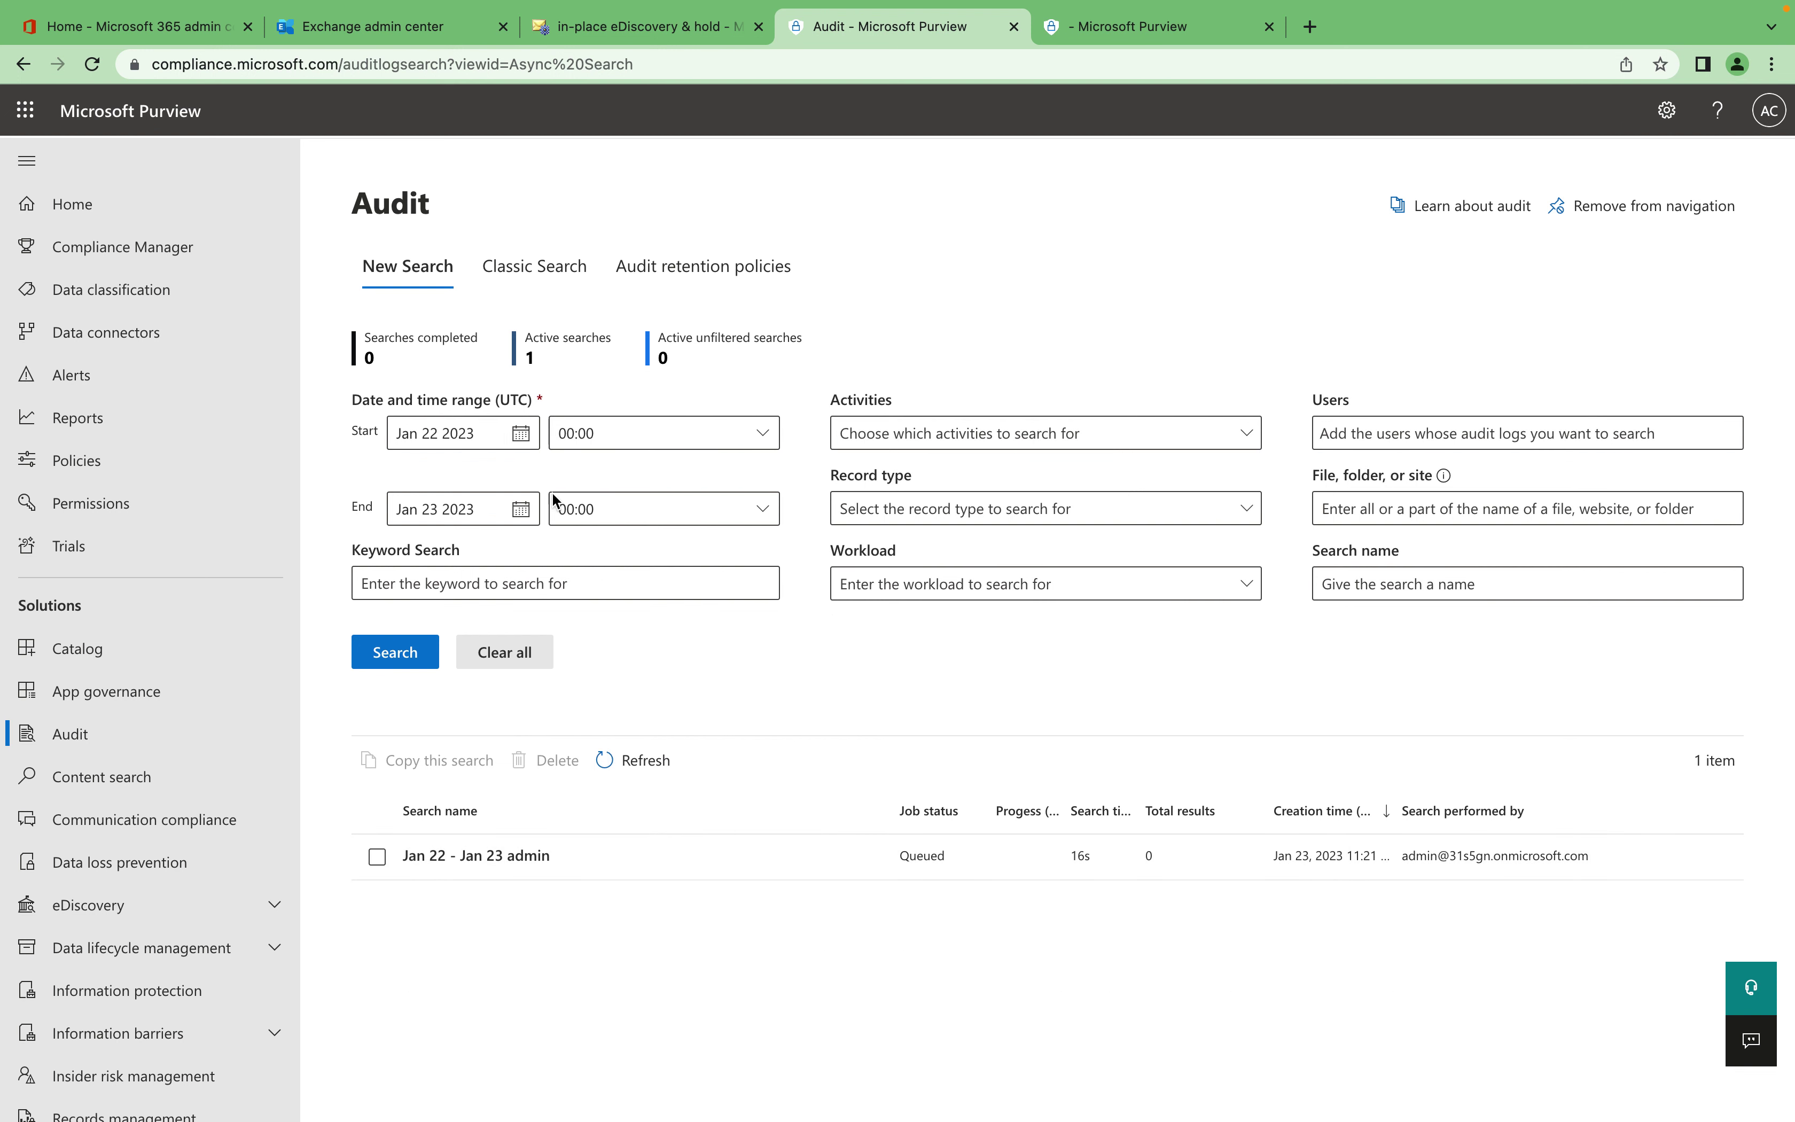
Open the Classic Search form of Audit and review its activities and file, folder, or site filters.
{"action": "scroll", "coordinate": [111, 690], "scroll_direction": "down", "scroll_amount": 5}
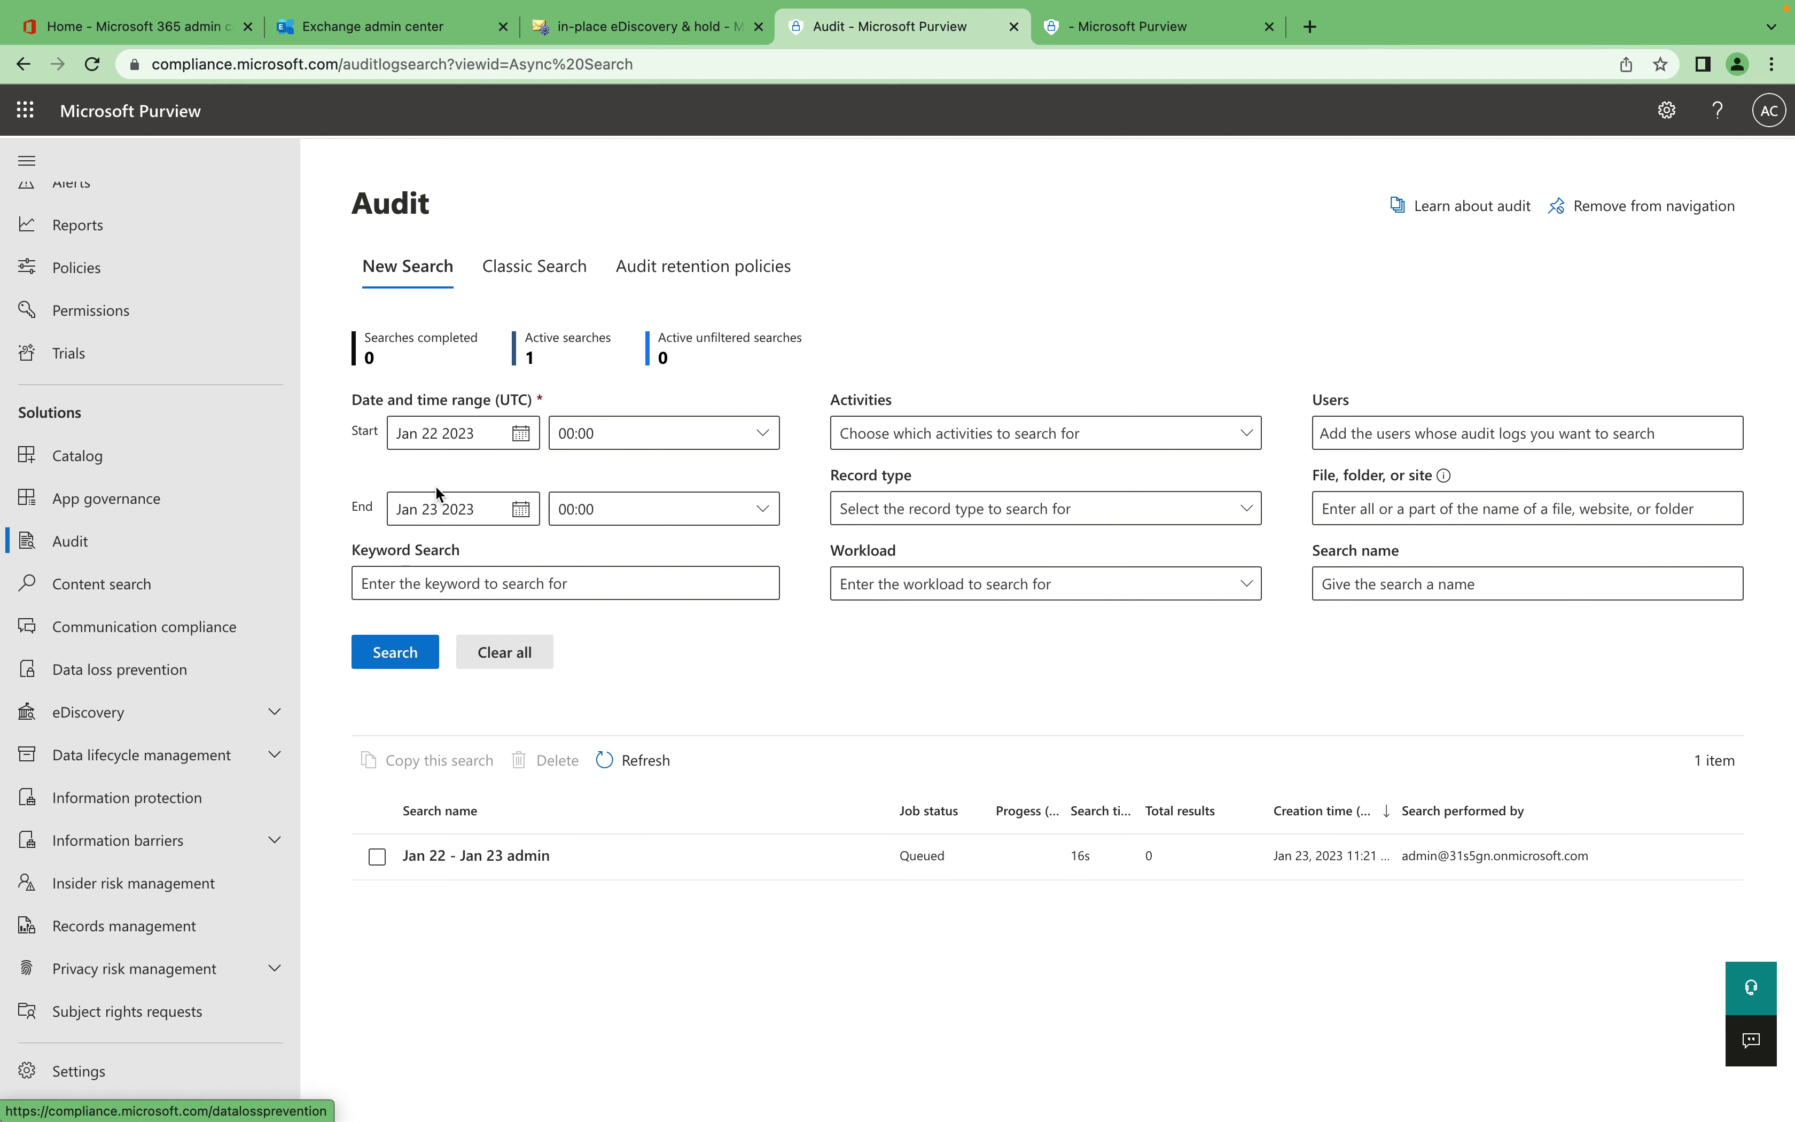
{"action": "left_click", "coordinate": [520, 270]}
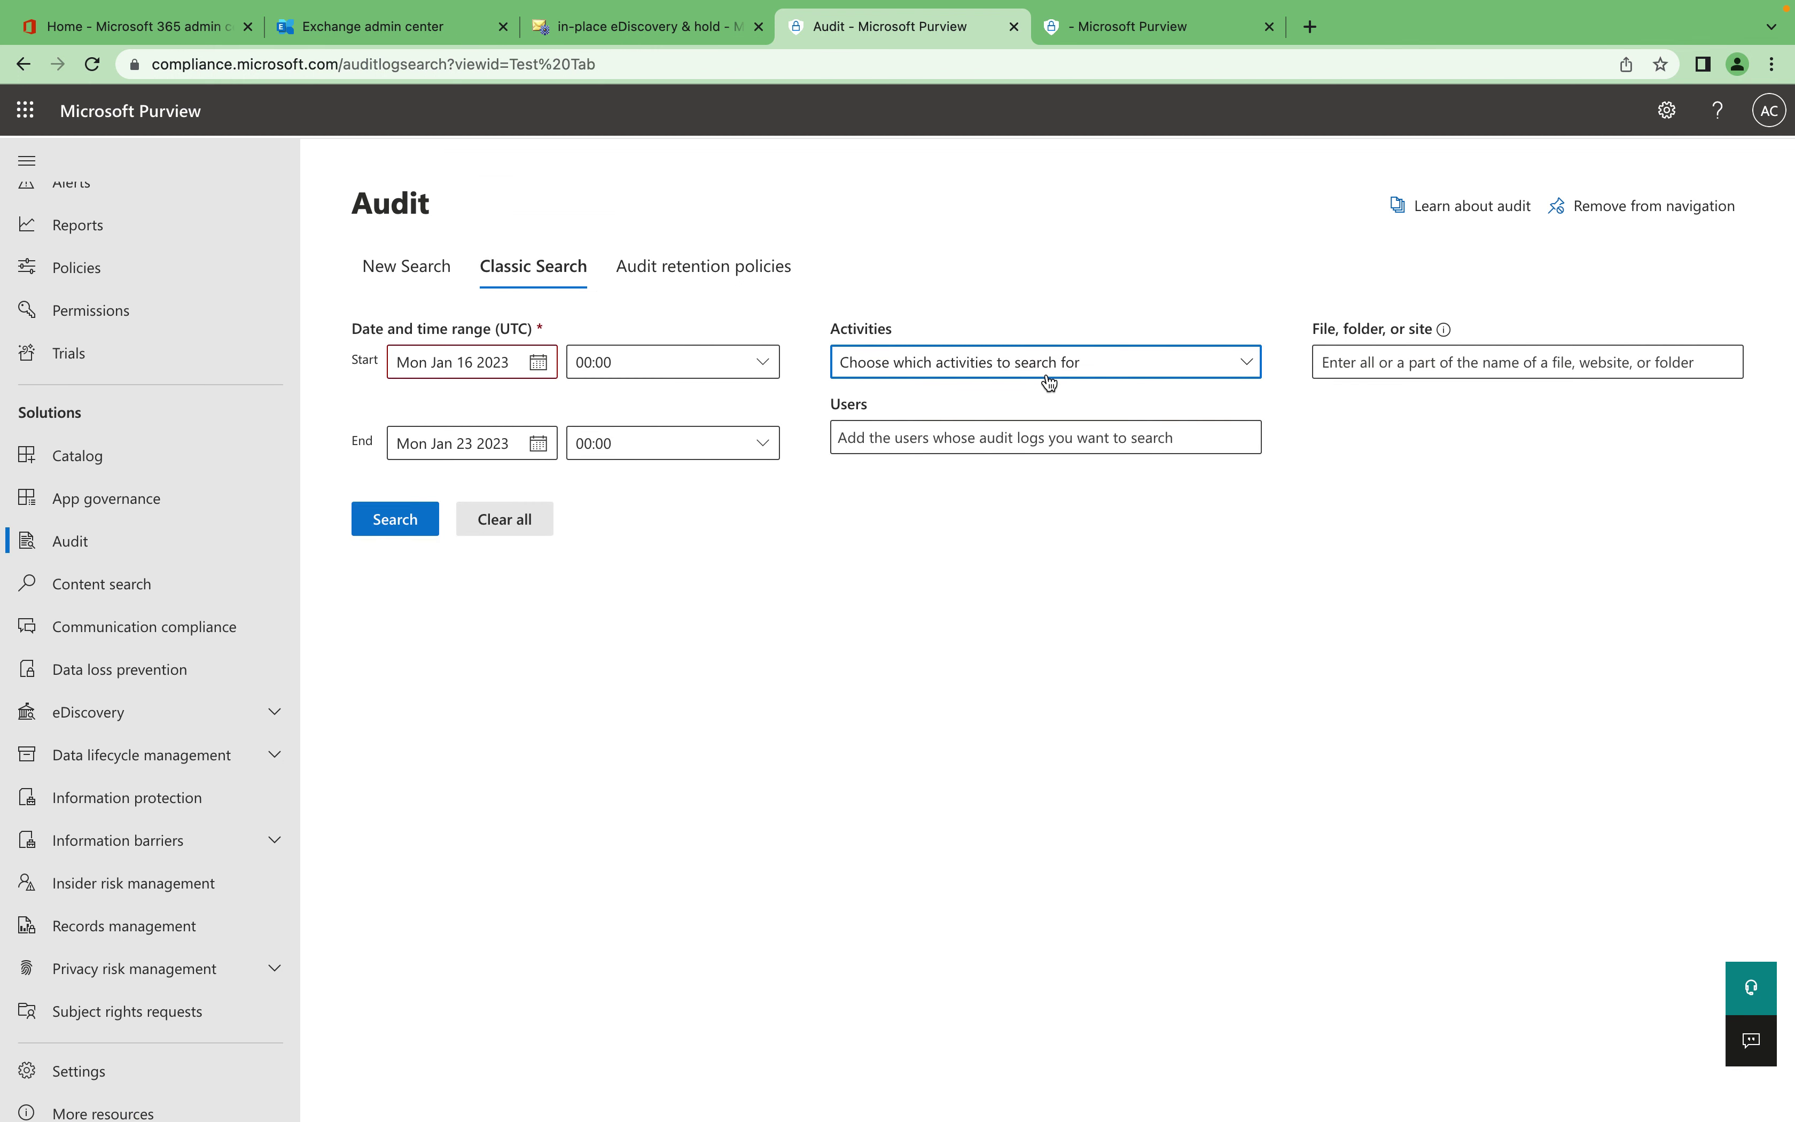
{"action": "left_click", "coordinate": [1346, 353]}
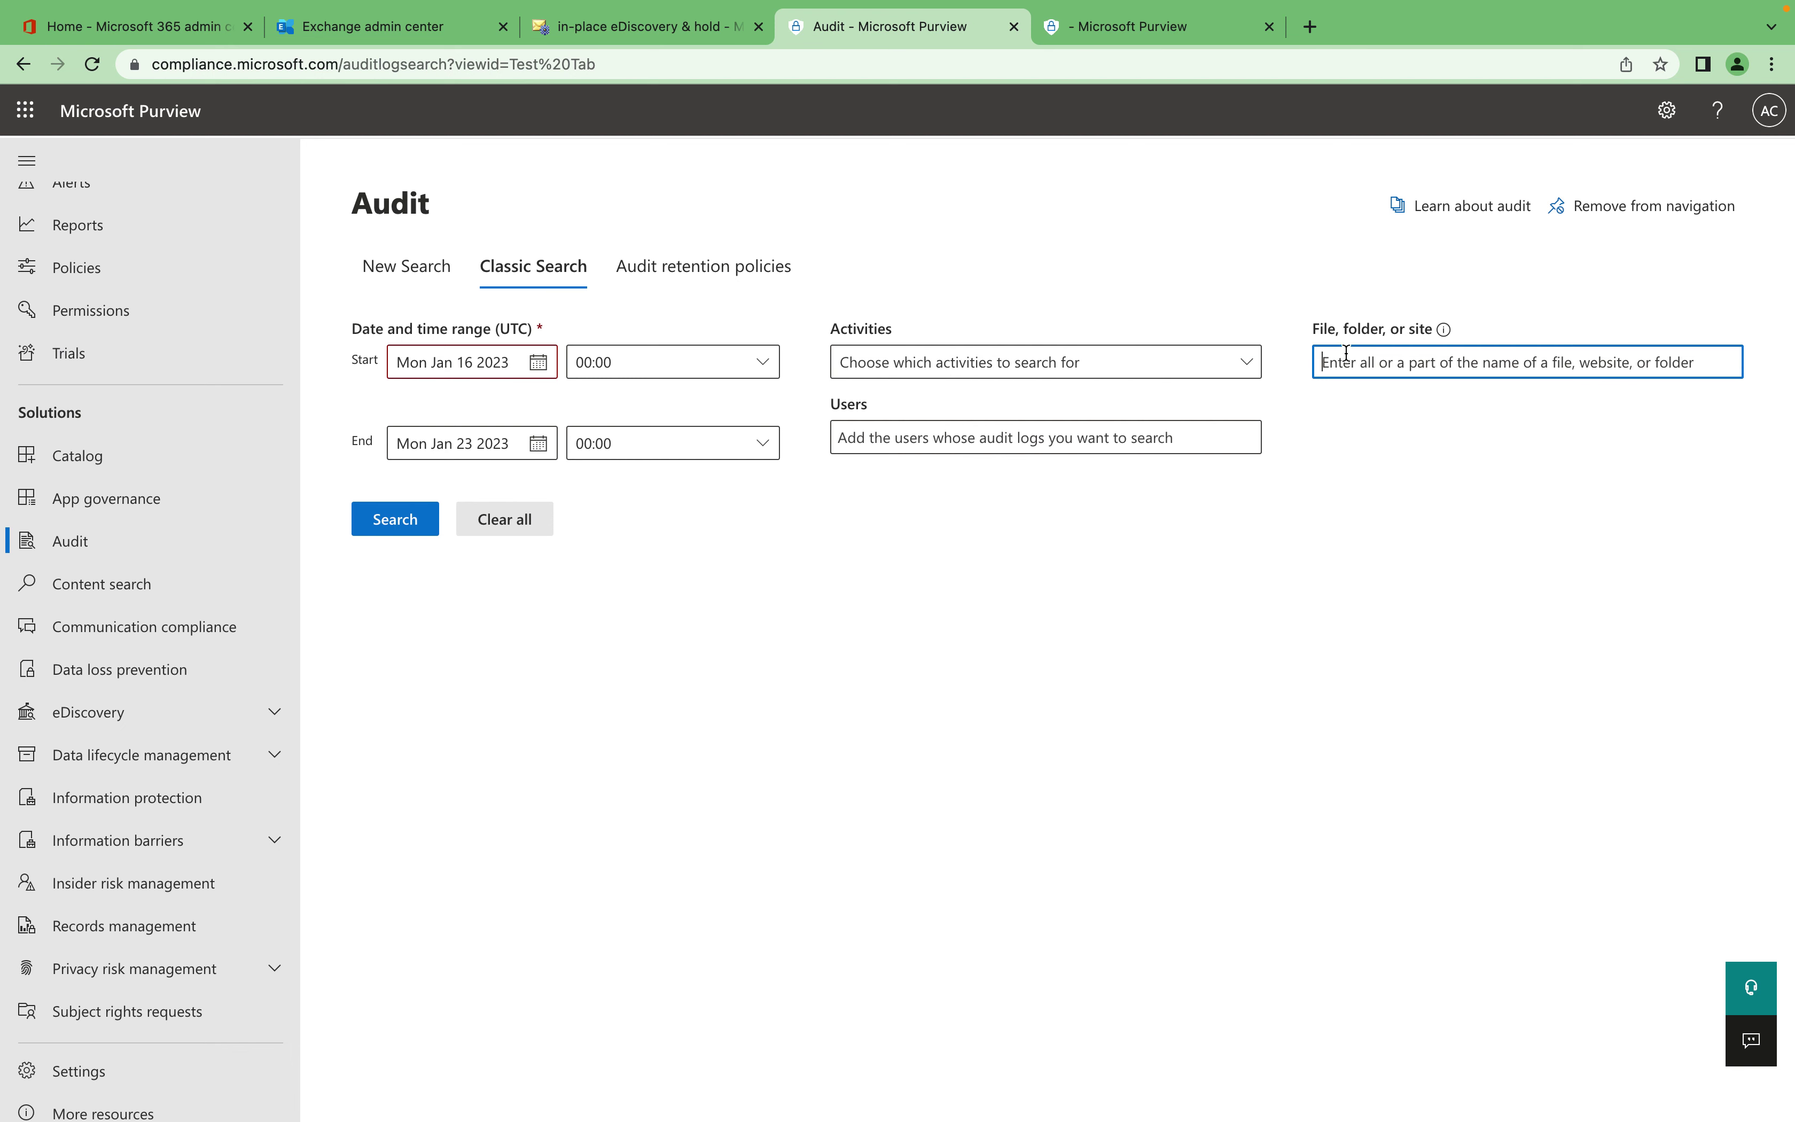
{"action": "left_click", "coordinate": [1228, 374]}
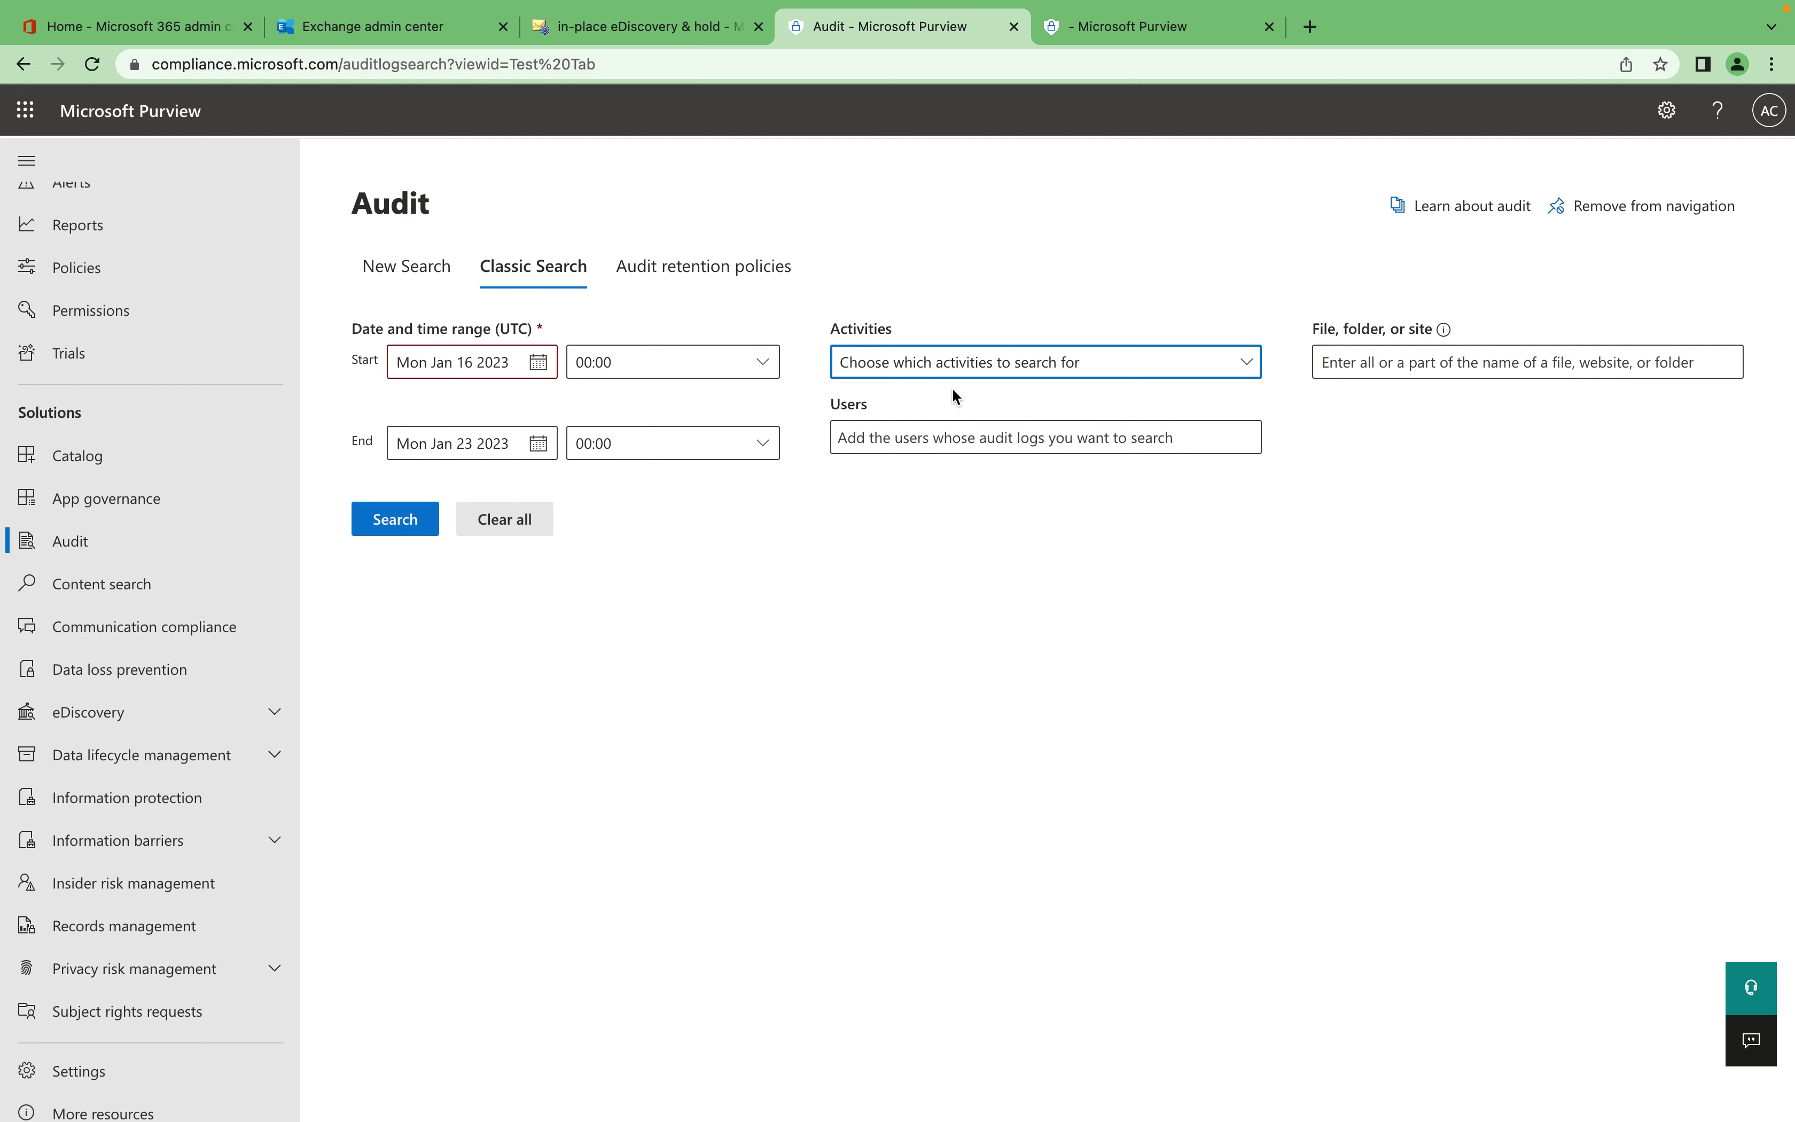
{"action": "left_click", "coordinate": [1403, 347]}
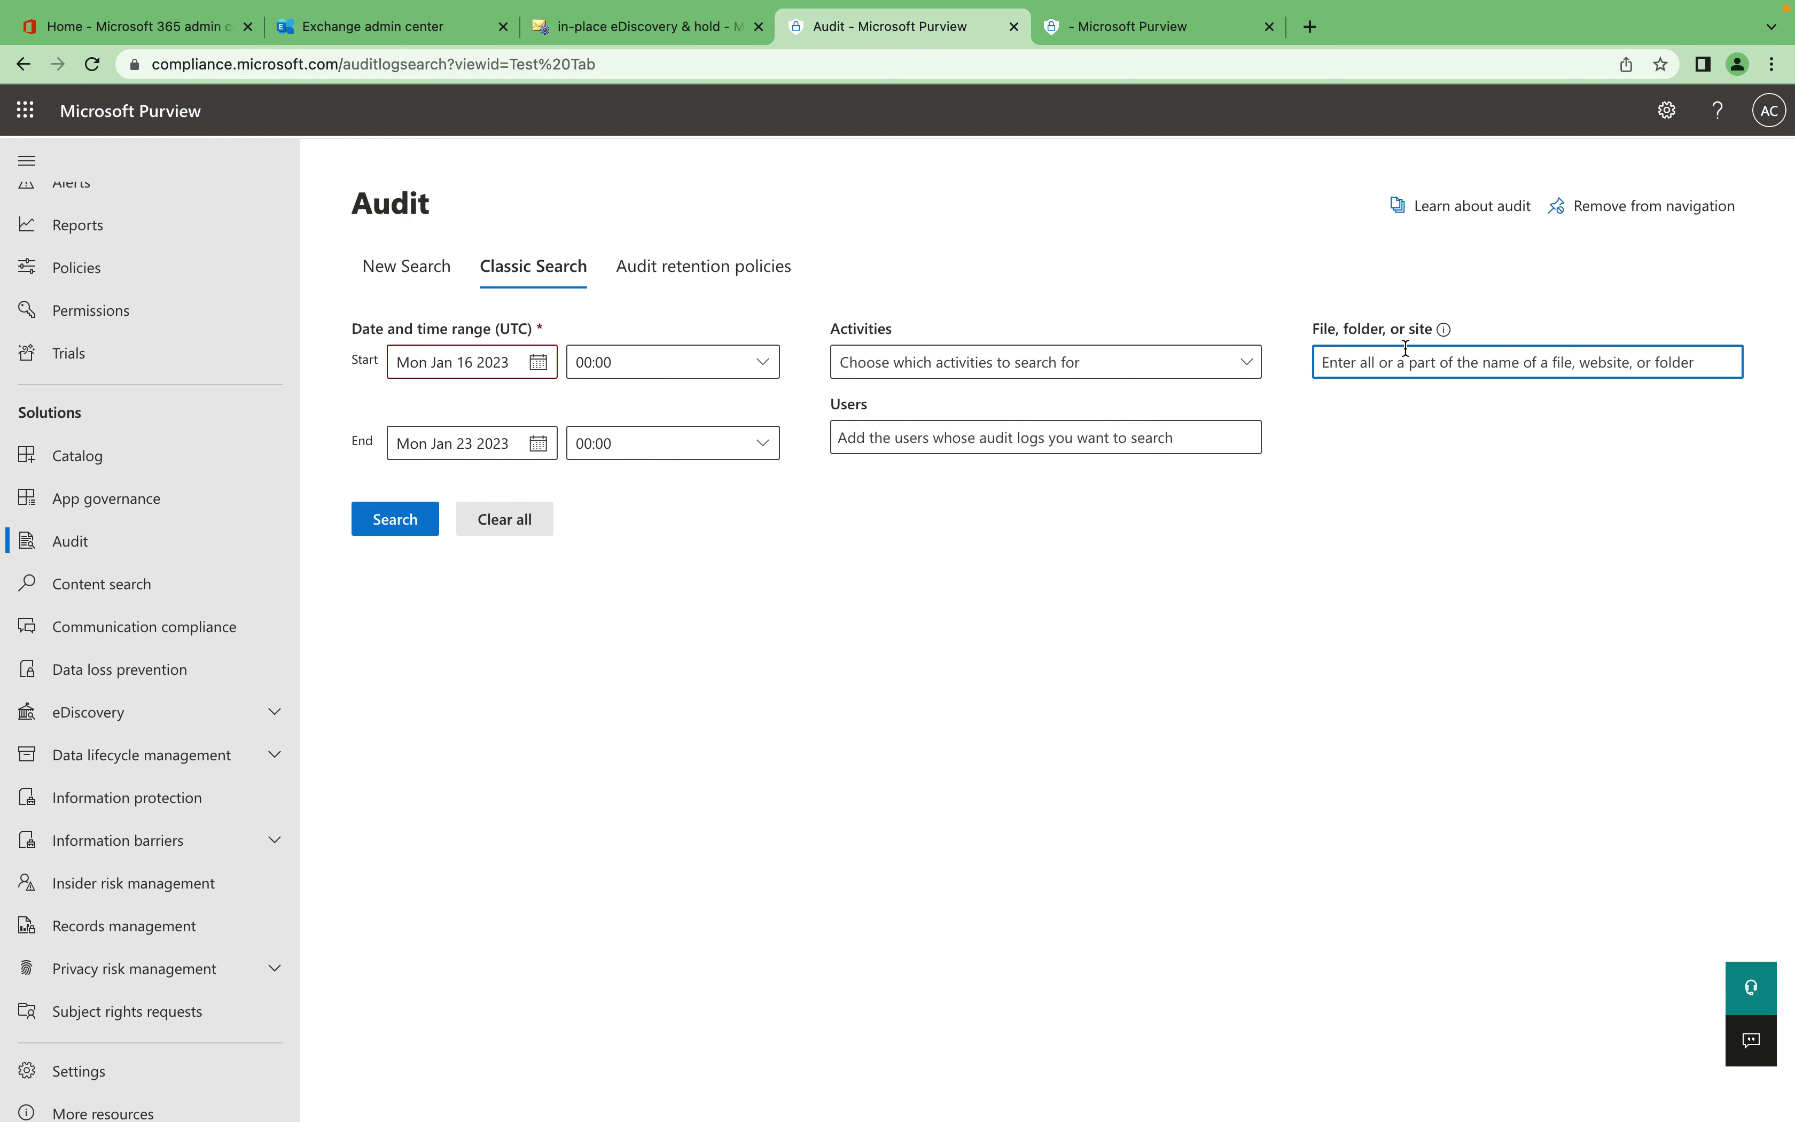
{"action": "type", "text": "a"}
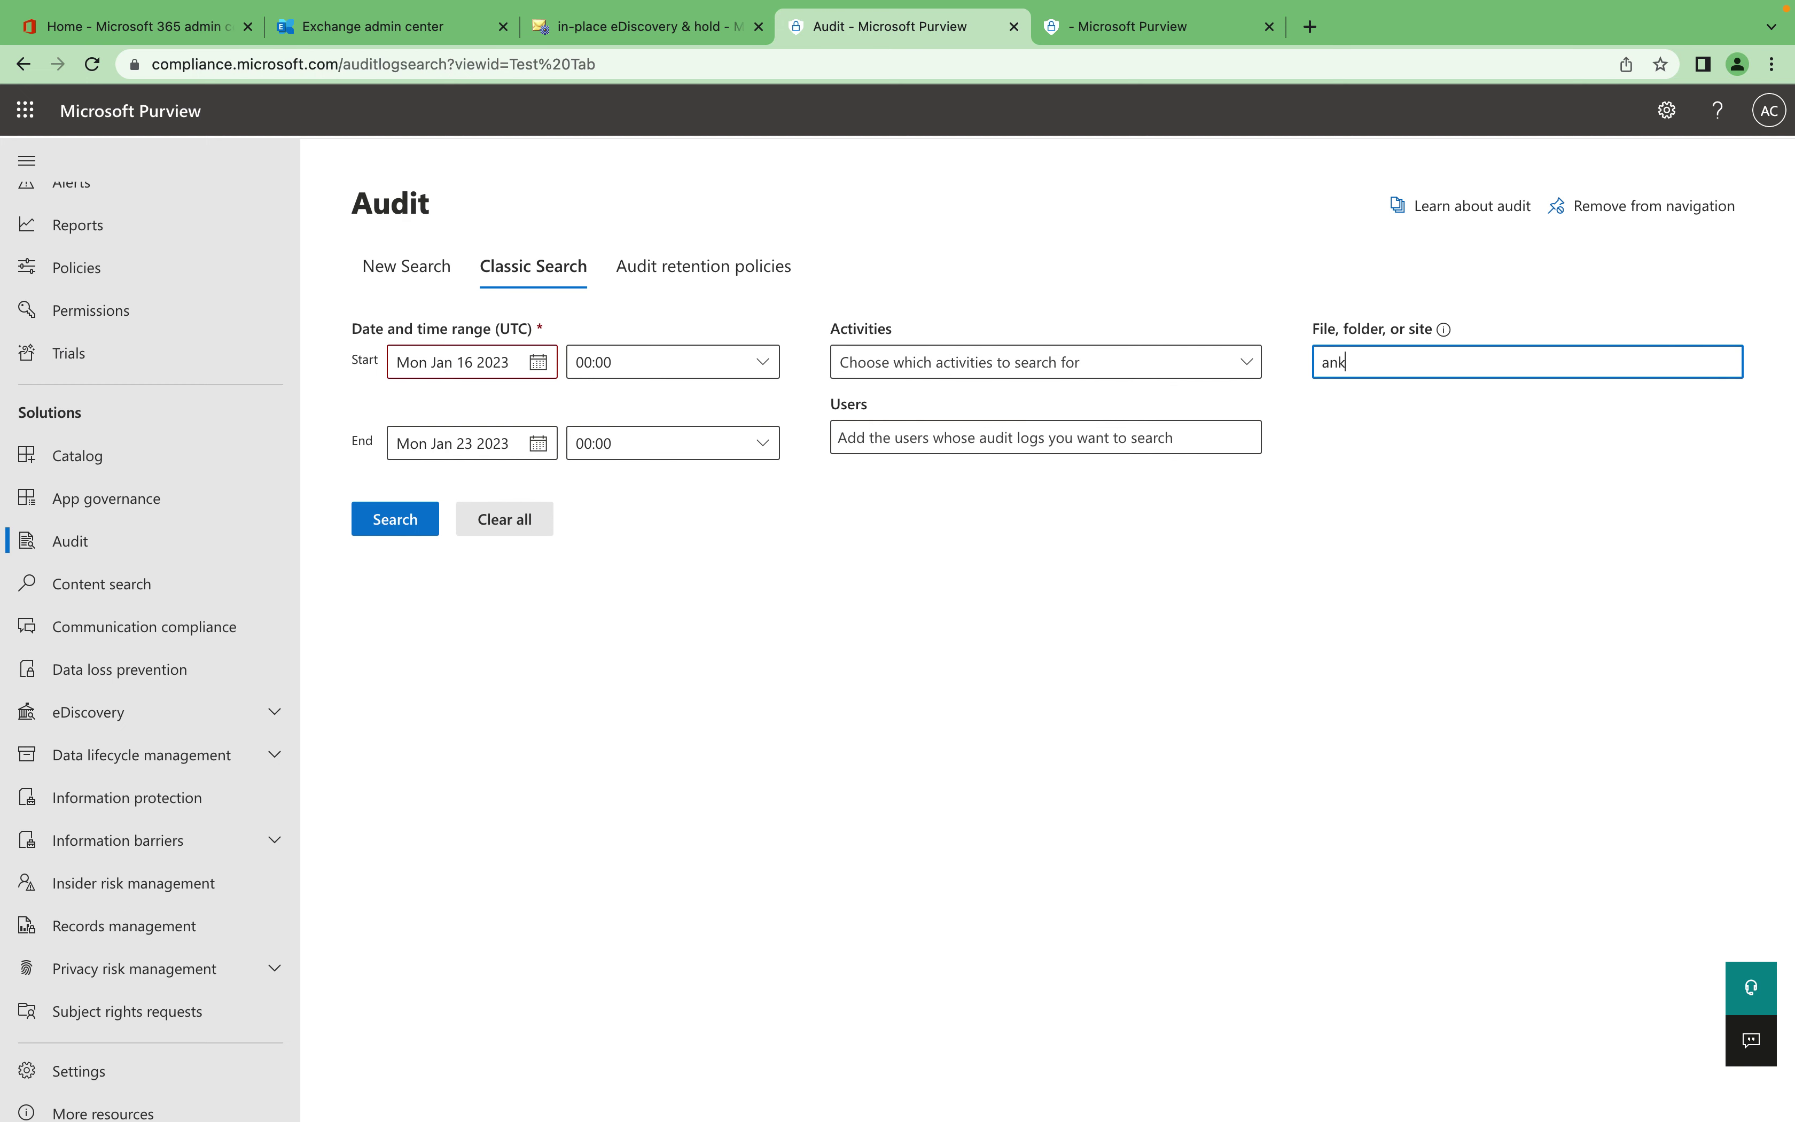
{"action": "type", "text": "nk"}
{"action": "key", "text": "BackSpace"}
{"action": "key", "text": "BackSpace"}
{"action": "left_click", "coordinate": [1591, 560]}
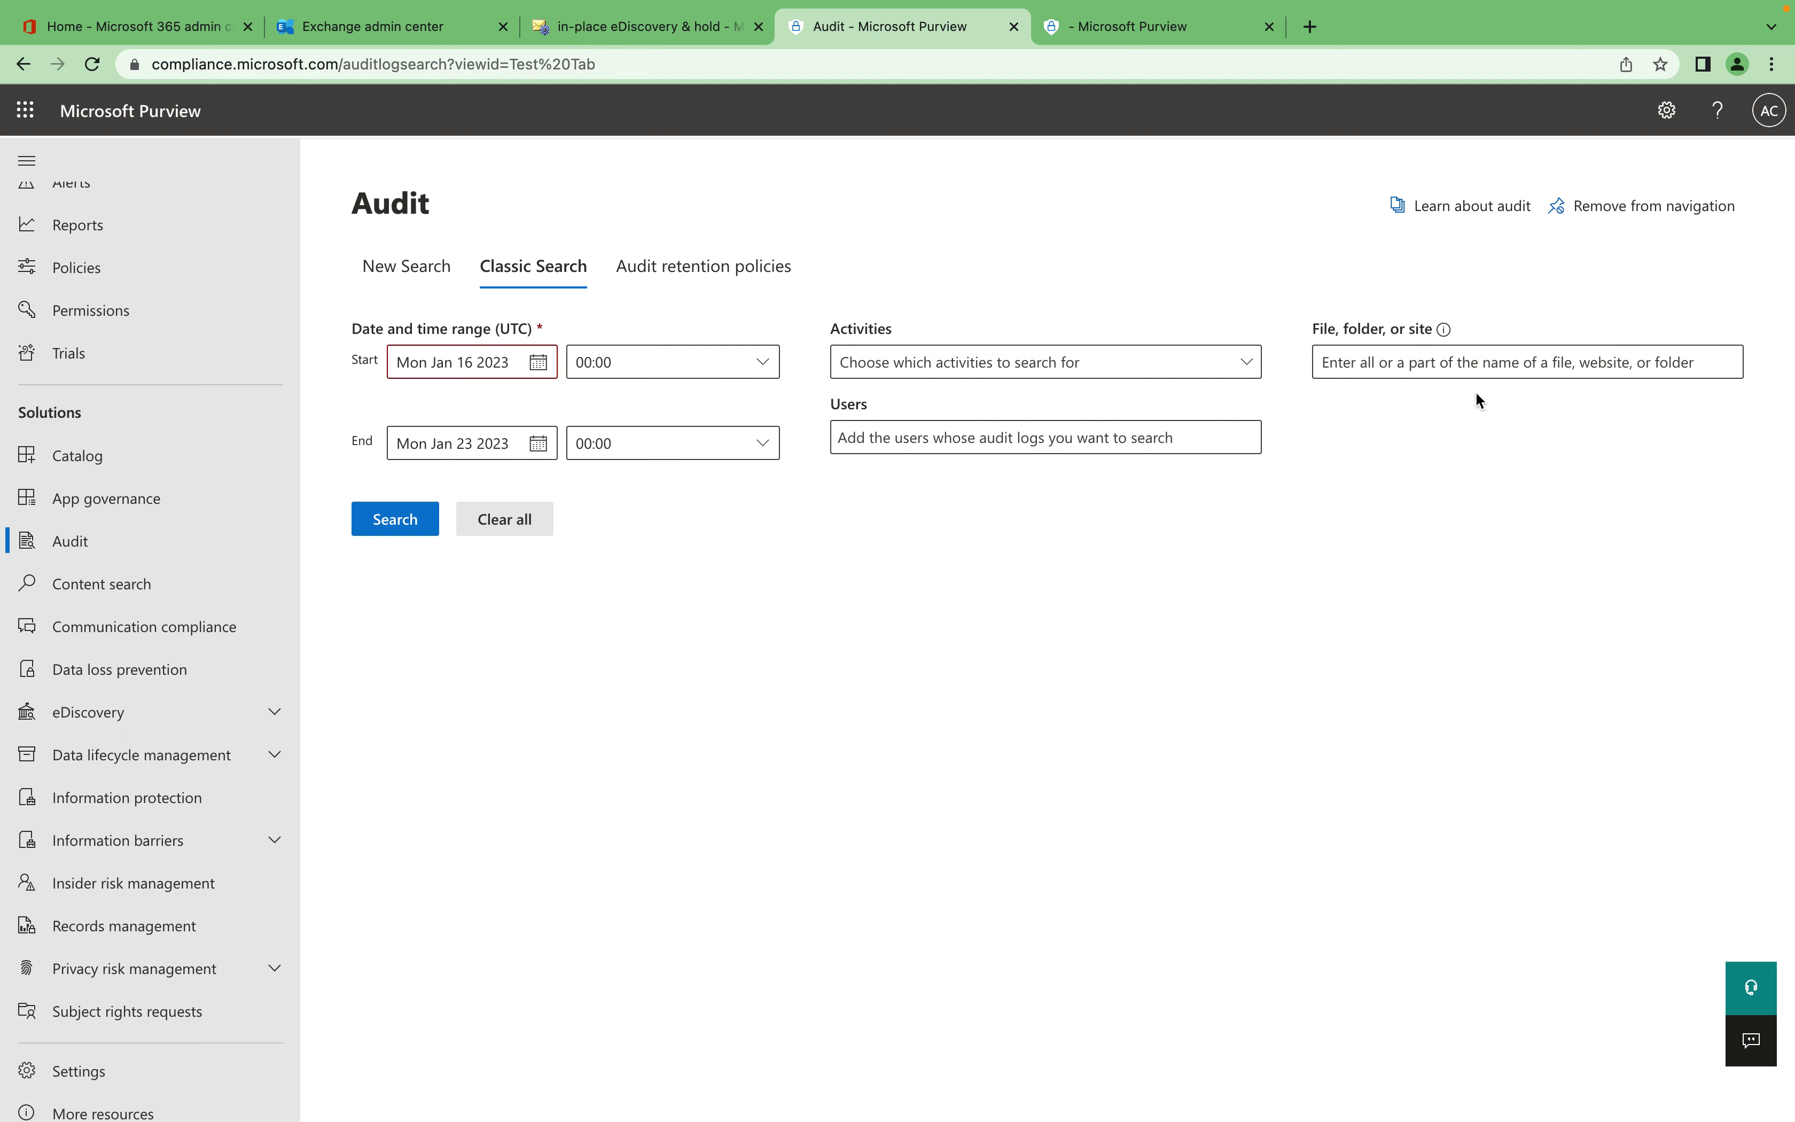
Open a new audit retention policy form and review its name, description and users fields and the available record types.
{"action": "left_click", "coordinate": [744, 268]}
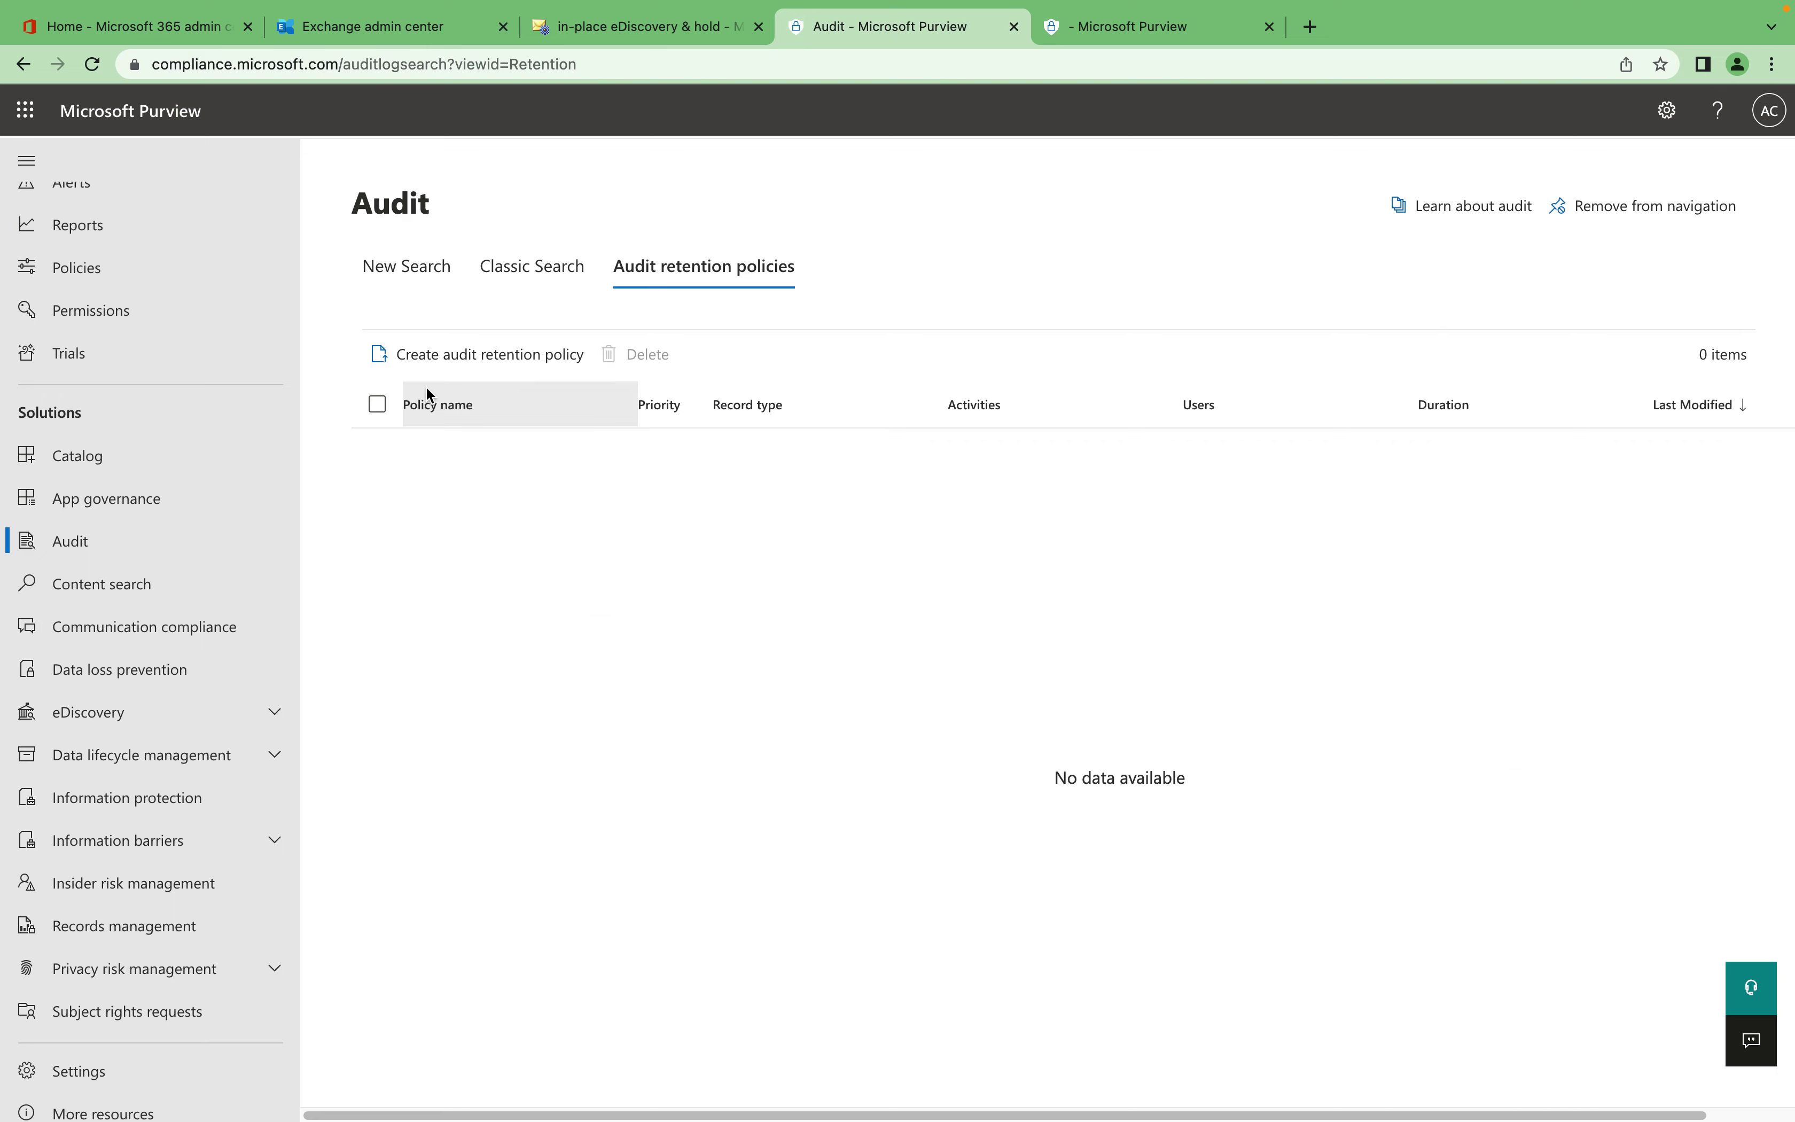
{"action": "left_click", "coordinate": [490, 374]}
{"action": "left_click", "coordinate": [1327, 421]}
{"action": "left_click", "coordinate": [1310, 465]}
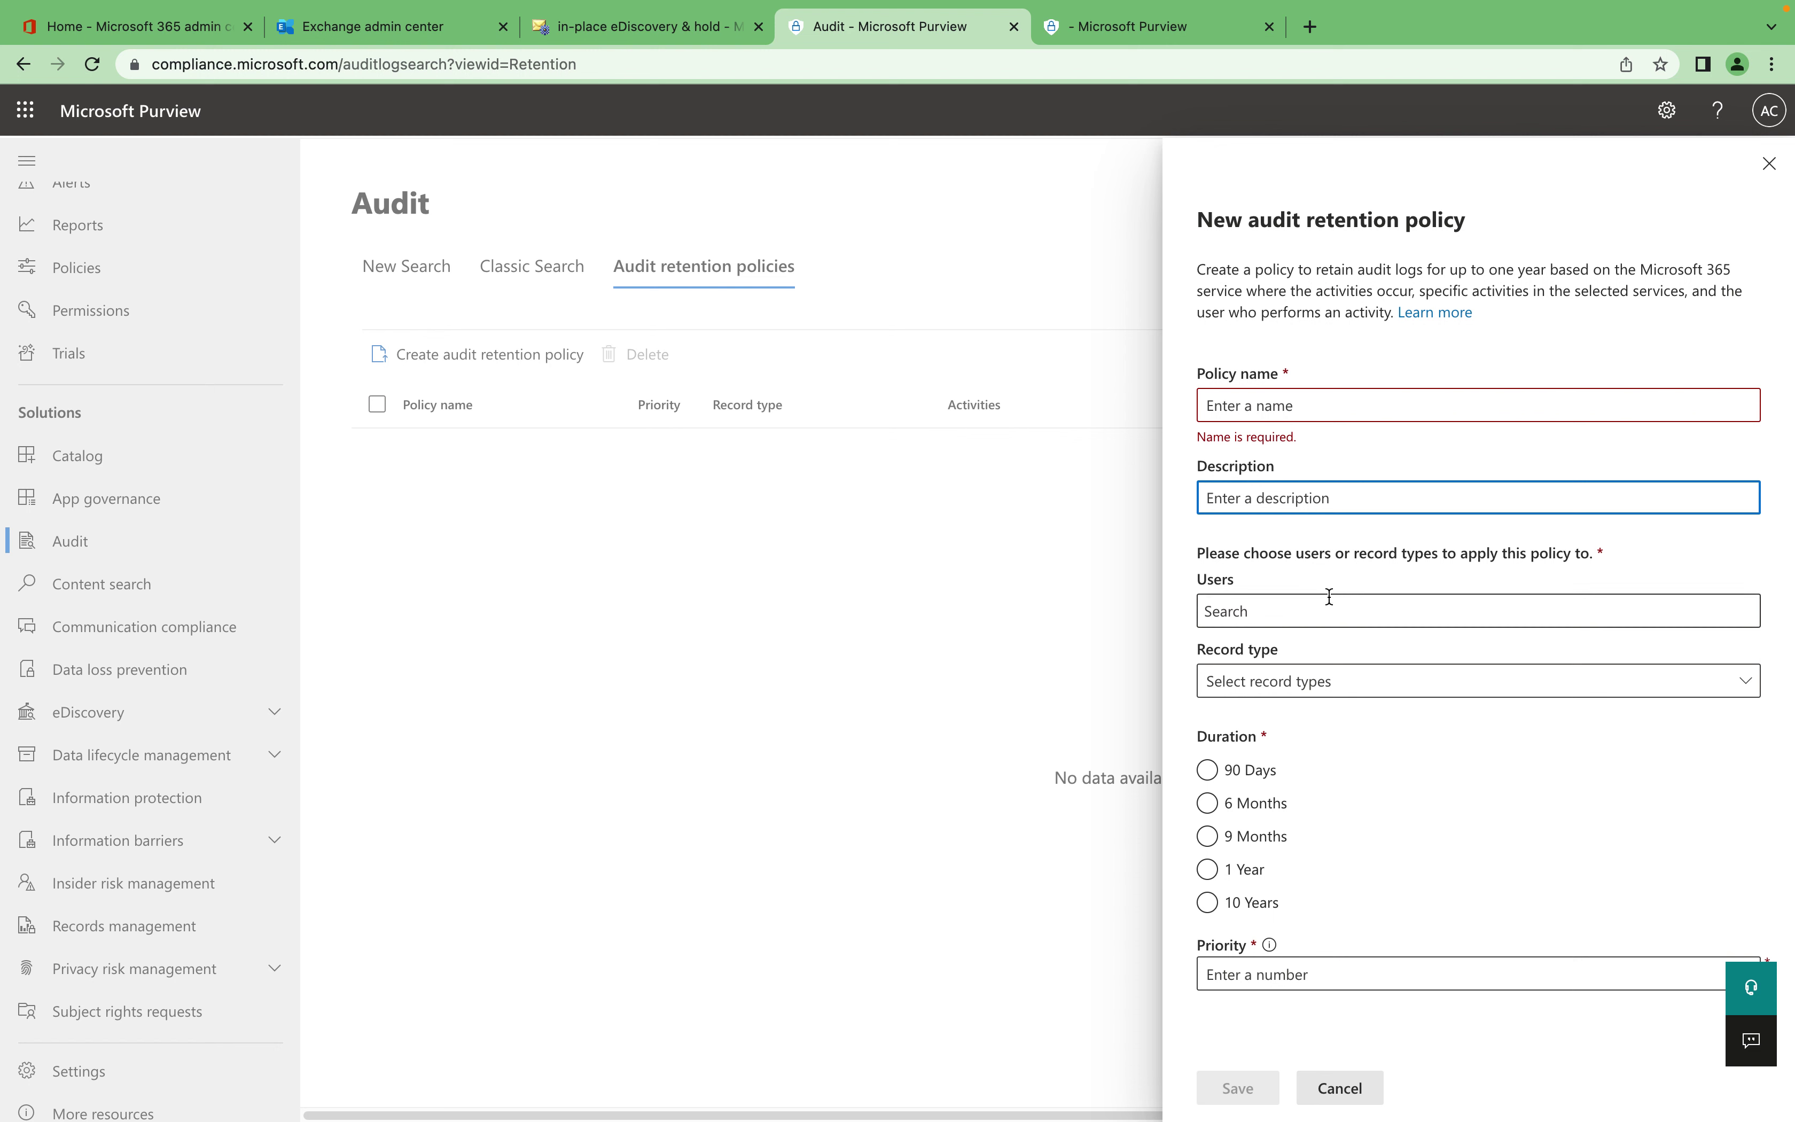
{"action": "left_click", "coordinate": [1300, 611]}
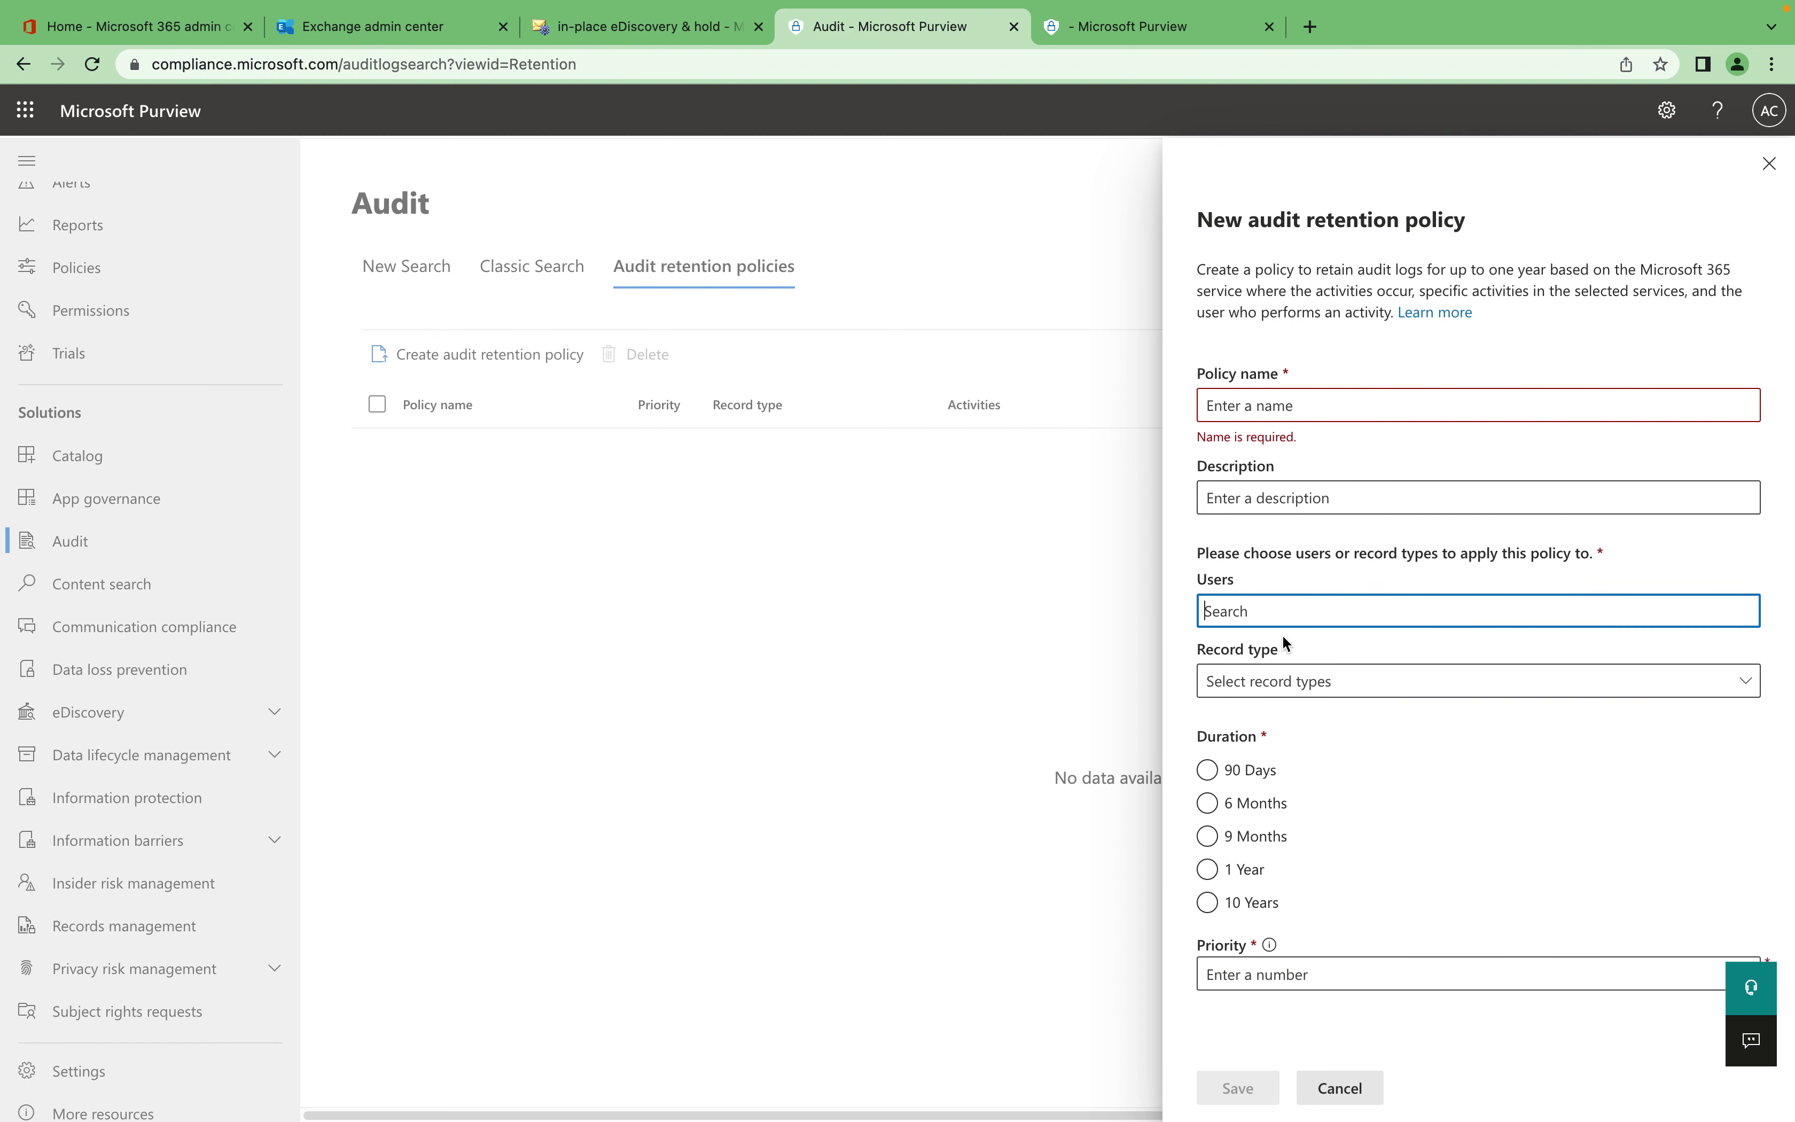
{"action": "left_click", "coordinate": [1350, 687]}
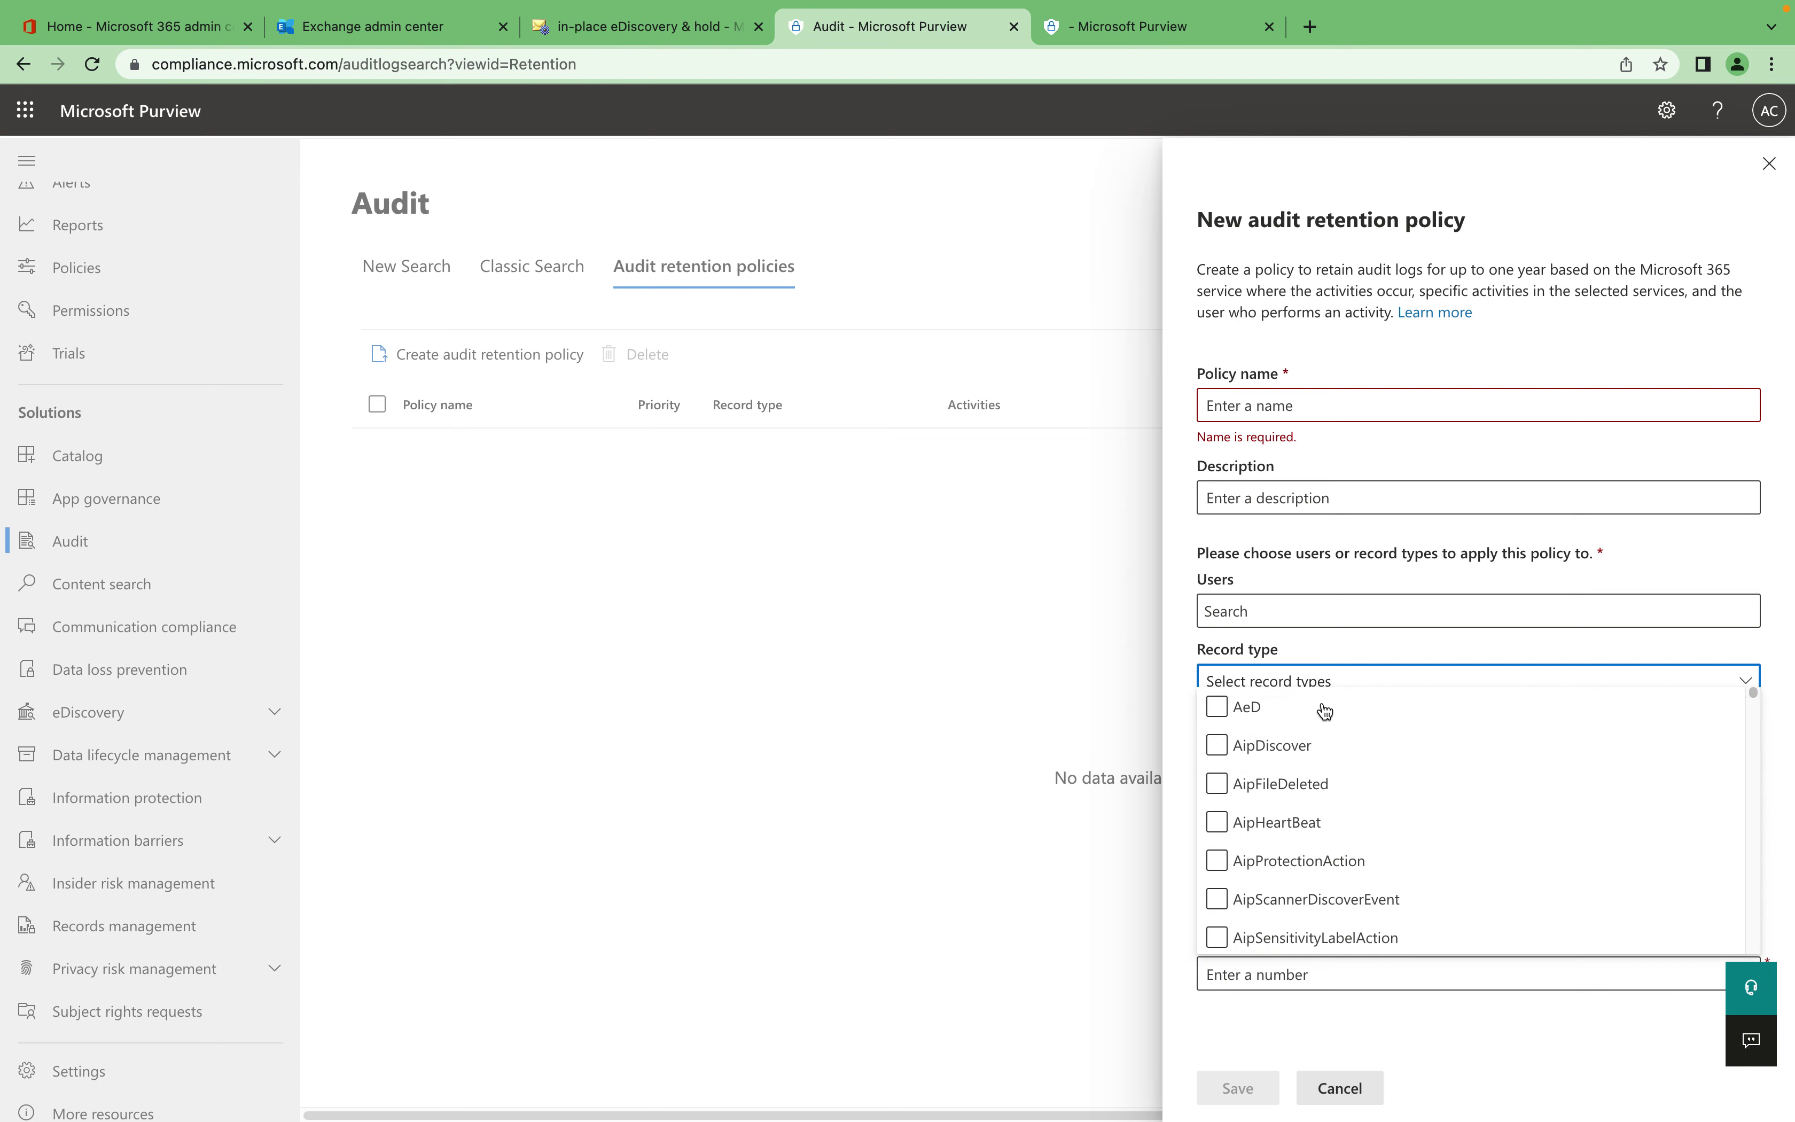
{"action": "scroll", "coordinate": [1272, 764], "scroll_direction": "down", "scroll_amount": 10}
{"action": "scroll", "coordinate": [1271, 757], "scroll_direction": "up", "scroll_amount": 10}
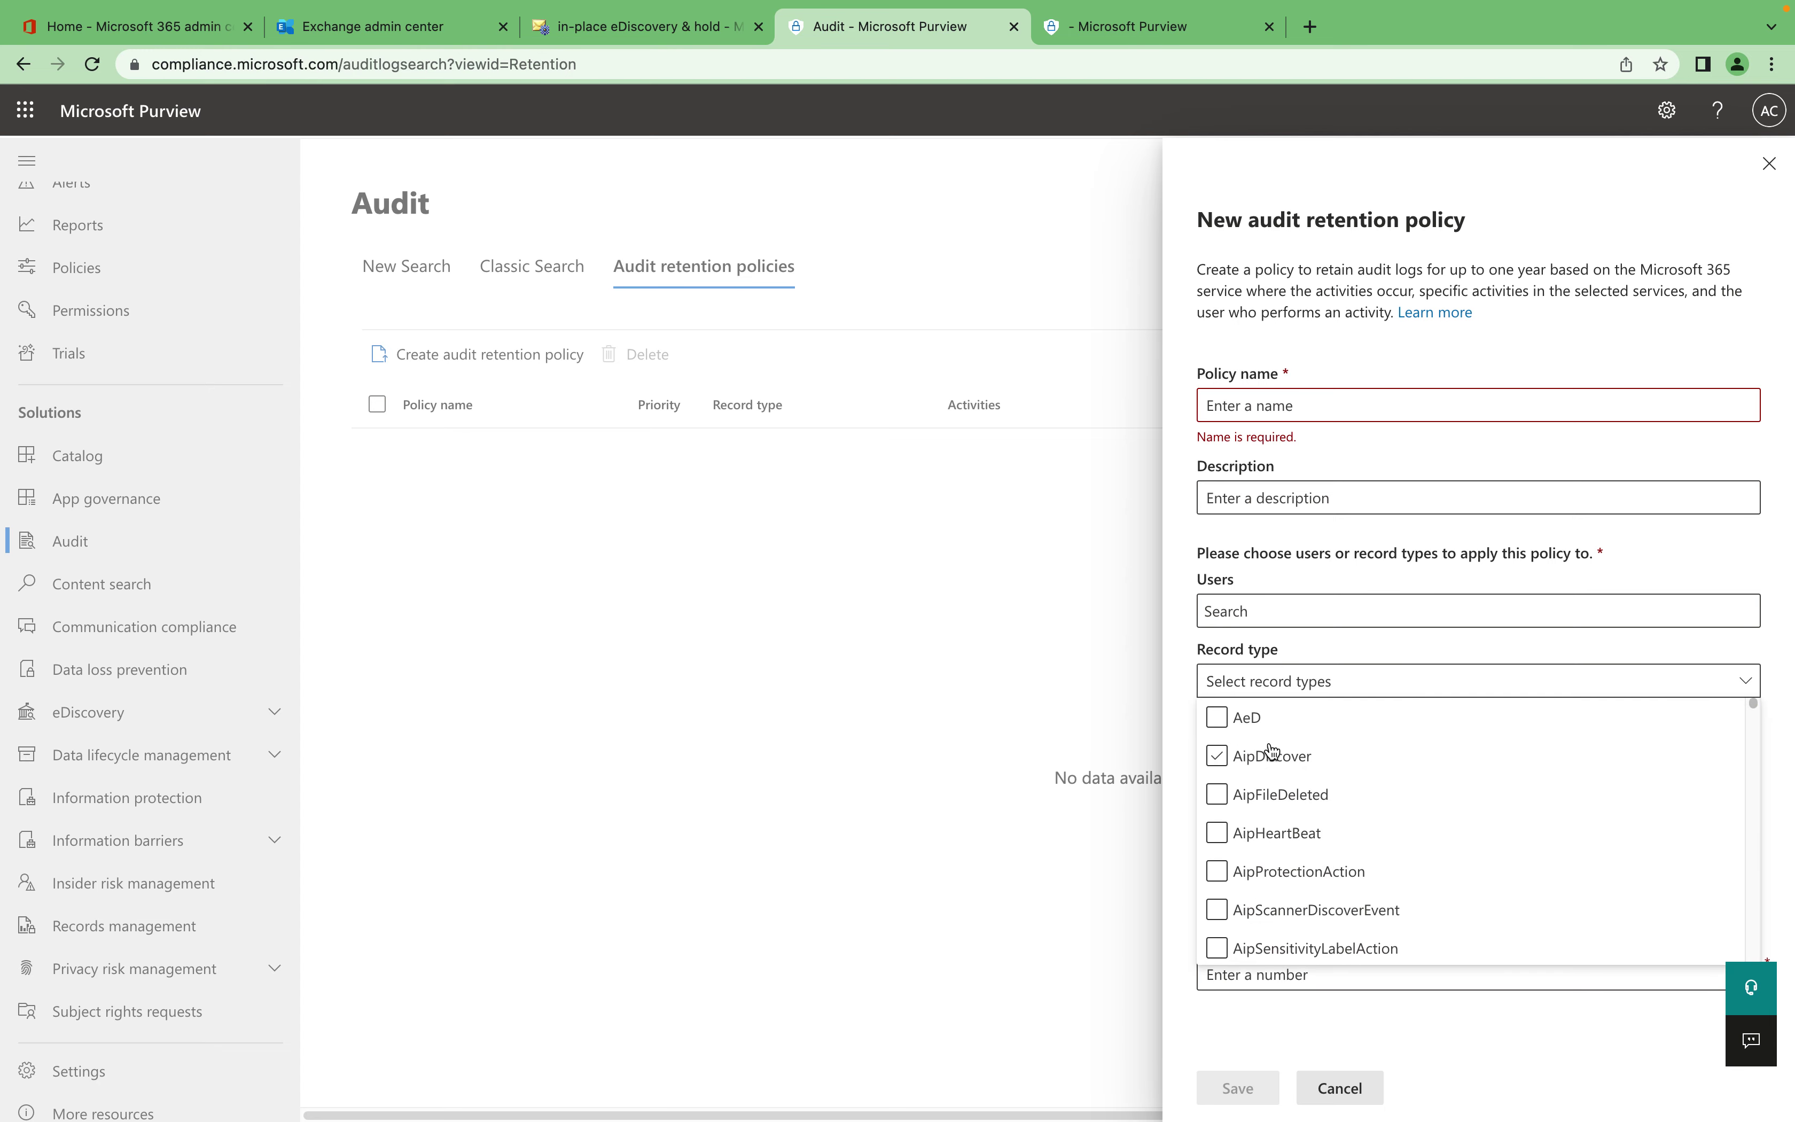
{"action": "scroll", "coordinate": [1261, 831], "scroll_direction": "down", "scroll_amount": 20}
{"action": "scroll", "coordinate": [1260, 831], "scroll_direction": "down", "scroll_amount": 10}
Try a duration of 10 Years for the new audit retention policy, and discard the form without saving.
{"action": "left_click", "coordinate": [1011, 931]}
{"action": "left_click", "coordinate": [1211, 912]}
{"action": "left_click", "coordinate": [1305, 972]}
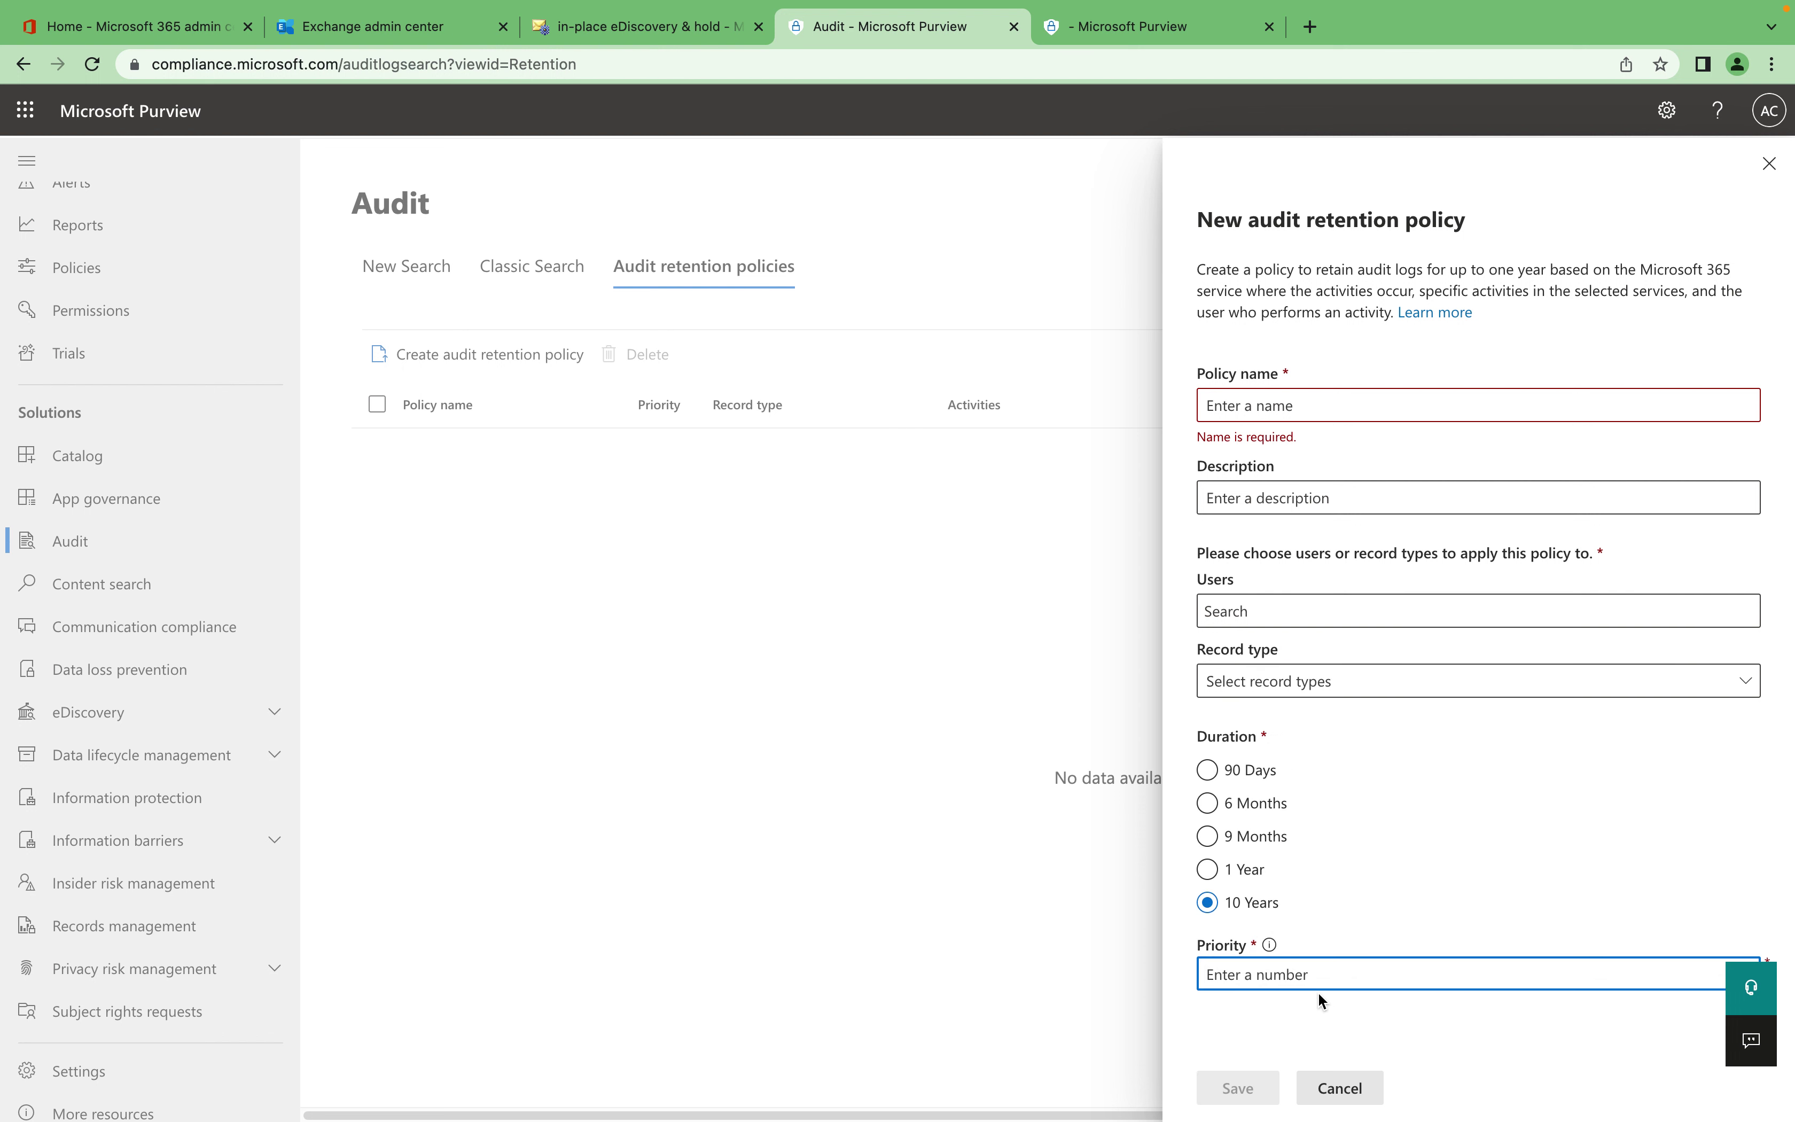
{"action": "left_click", "coordinate": [1345, 1088]}
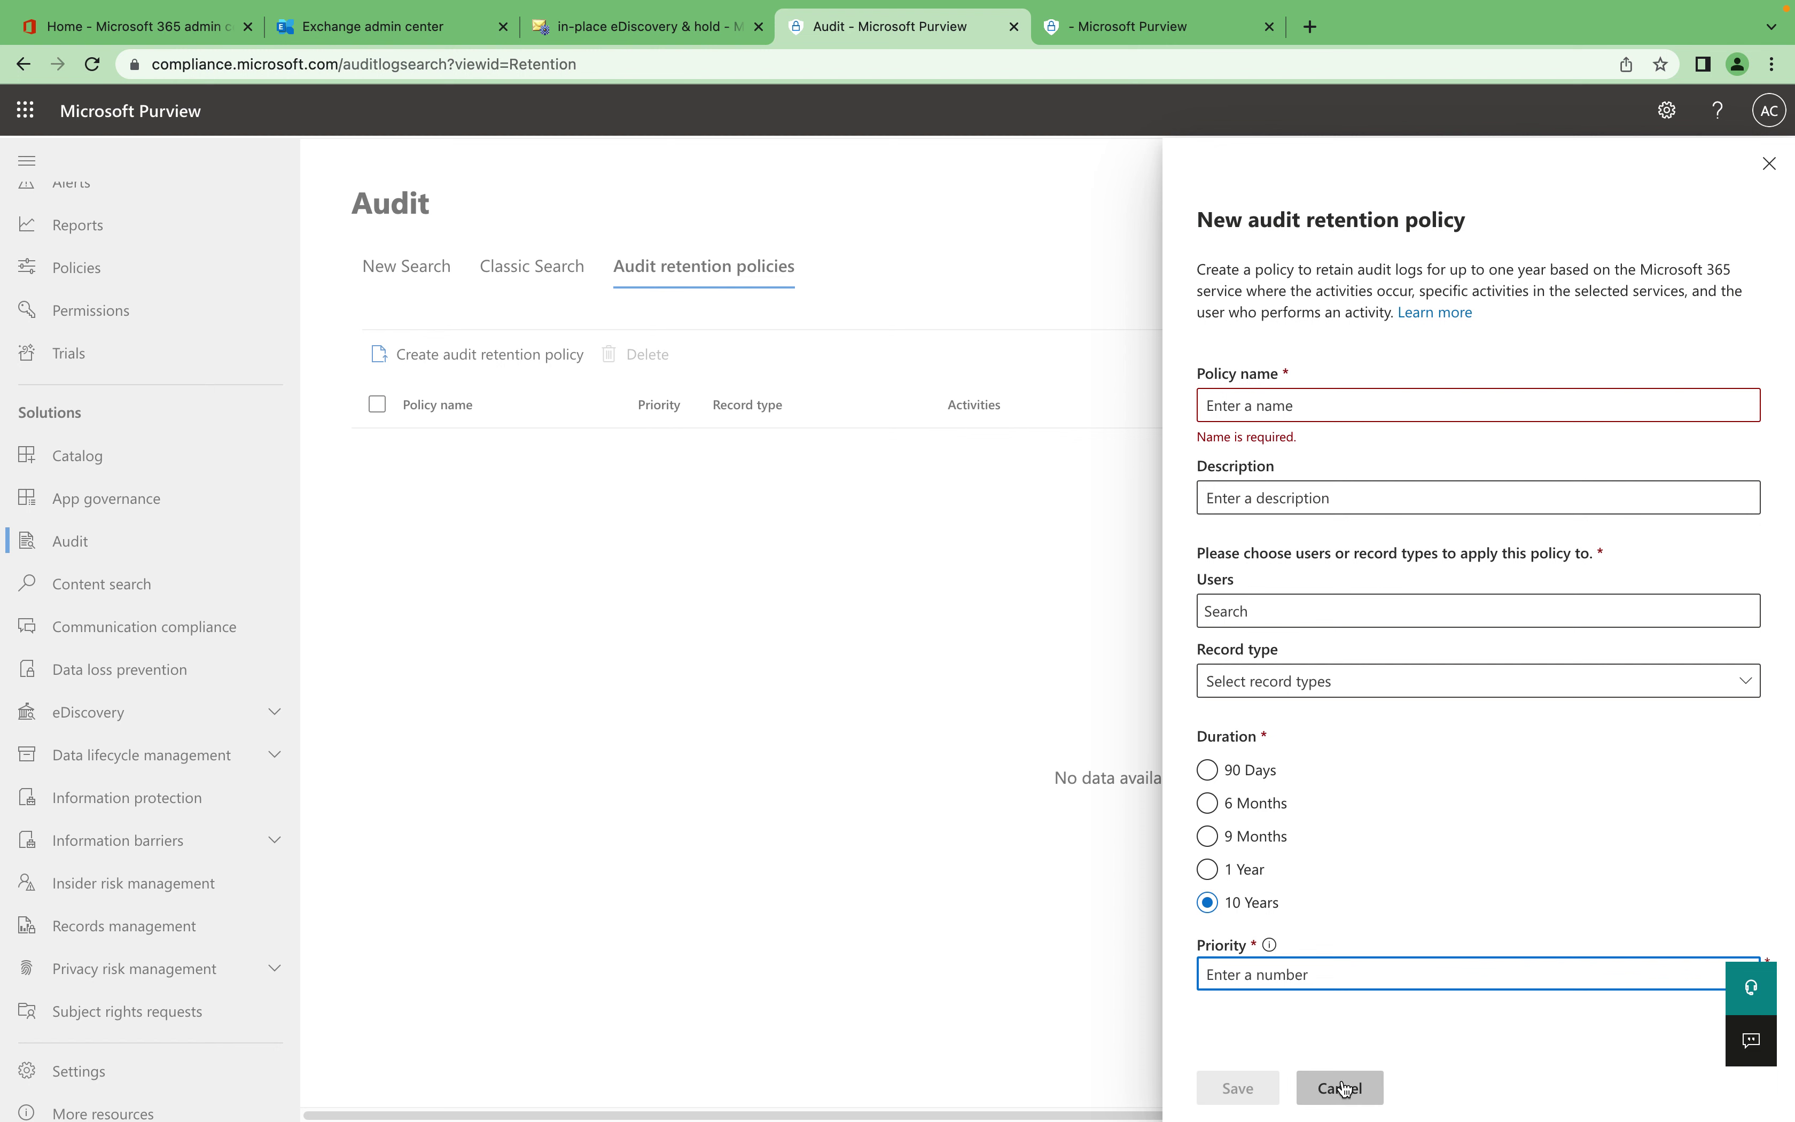
{"action": "left_click", "coordinate": [1245, 957]}
{"action": "left_click", "coordinate": [1287, 905]}
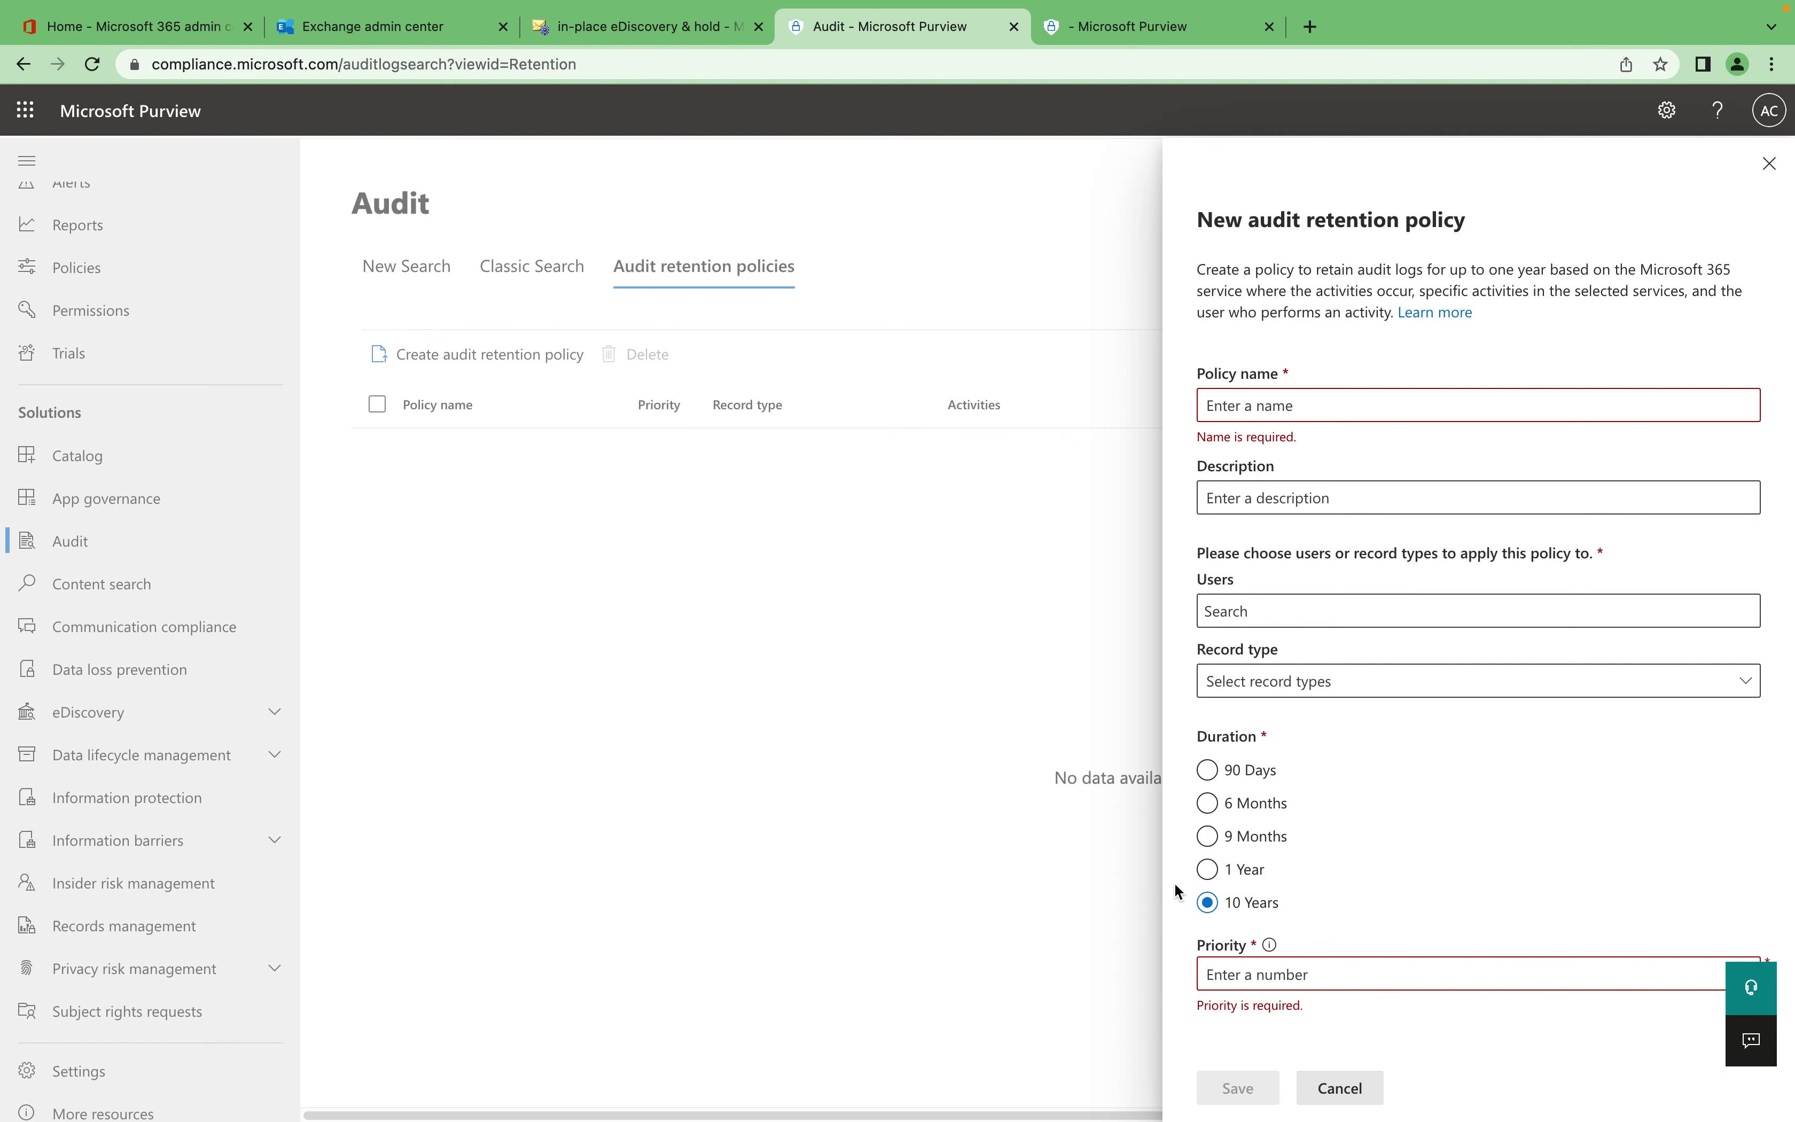
{"action": "left_click", "coordinate": [1340, 1089]}
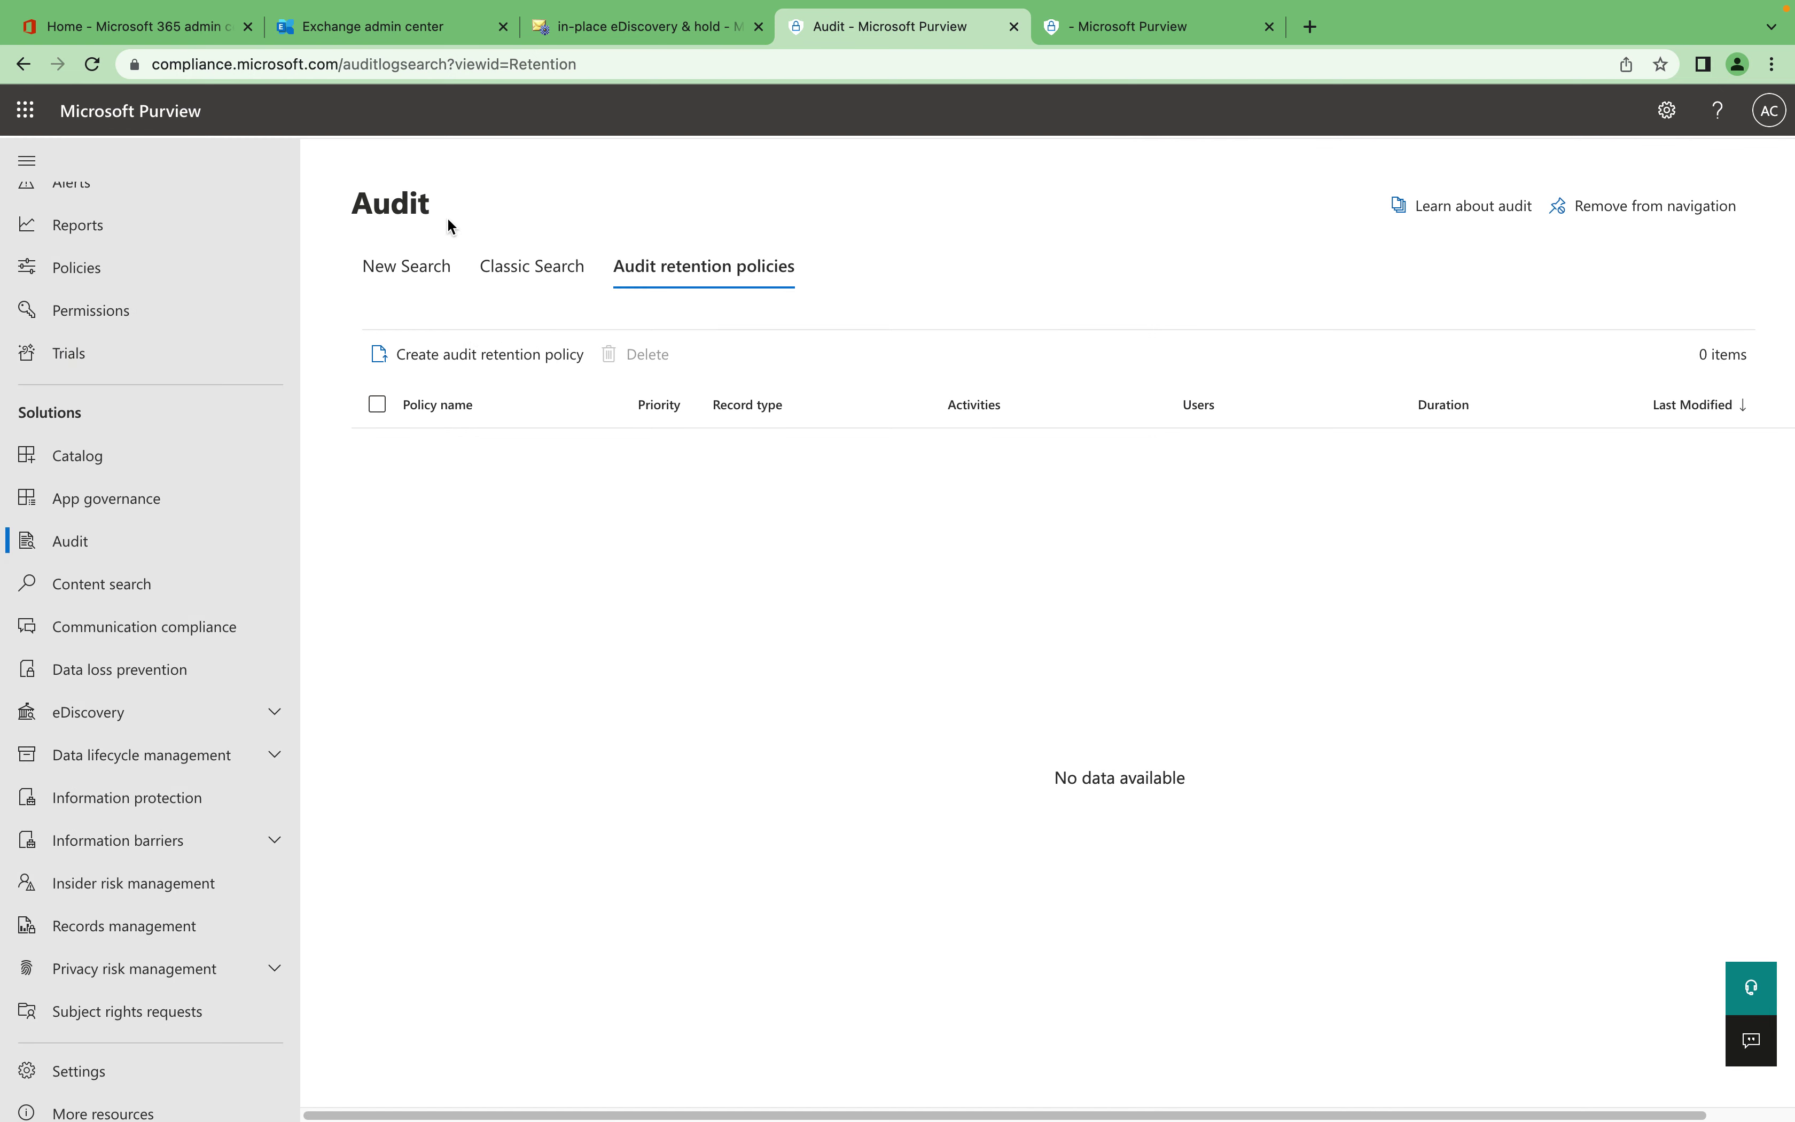
Return to the New Search list, view the results of the "Jan 22 - Jan 23 admin" search, and recheck its status.
{"action": "left_click", "coordinate": [417, 274]}
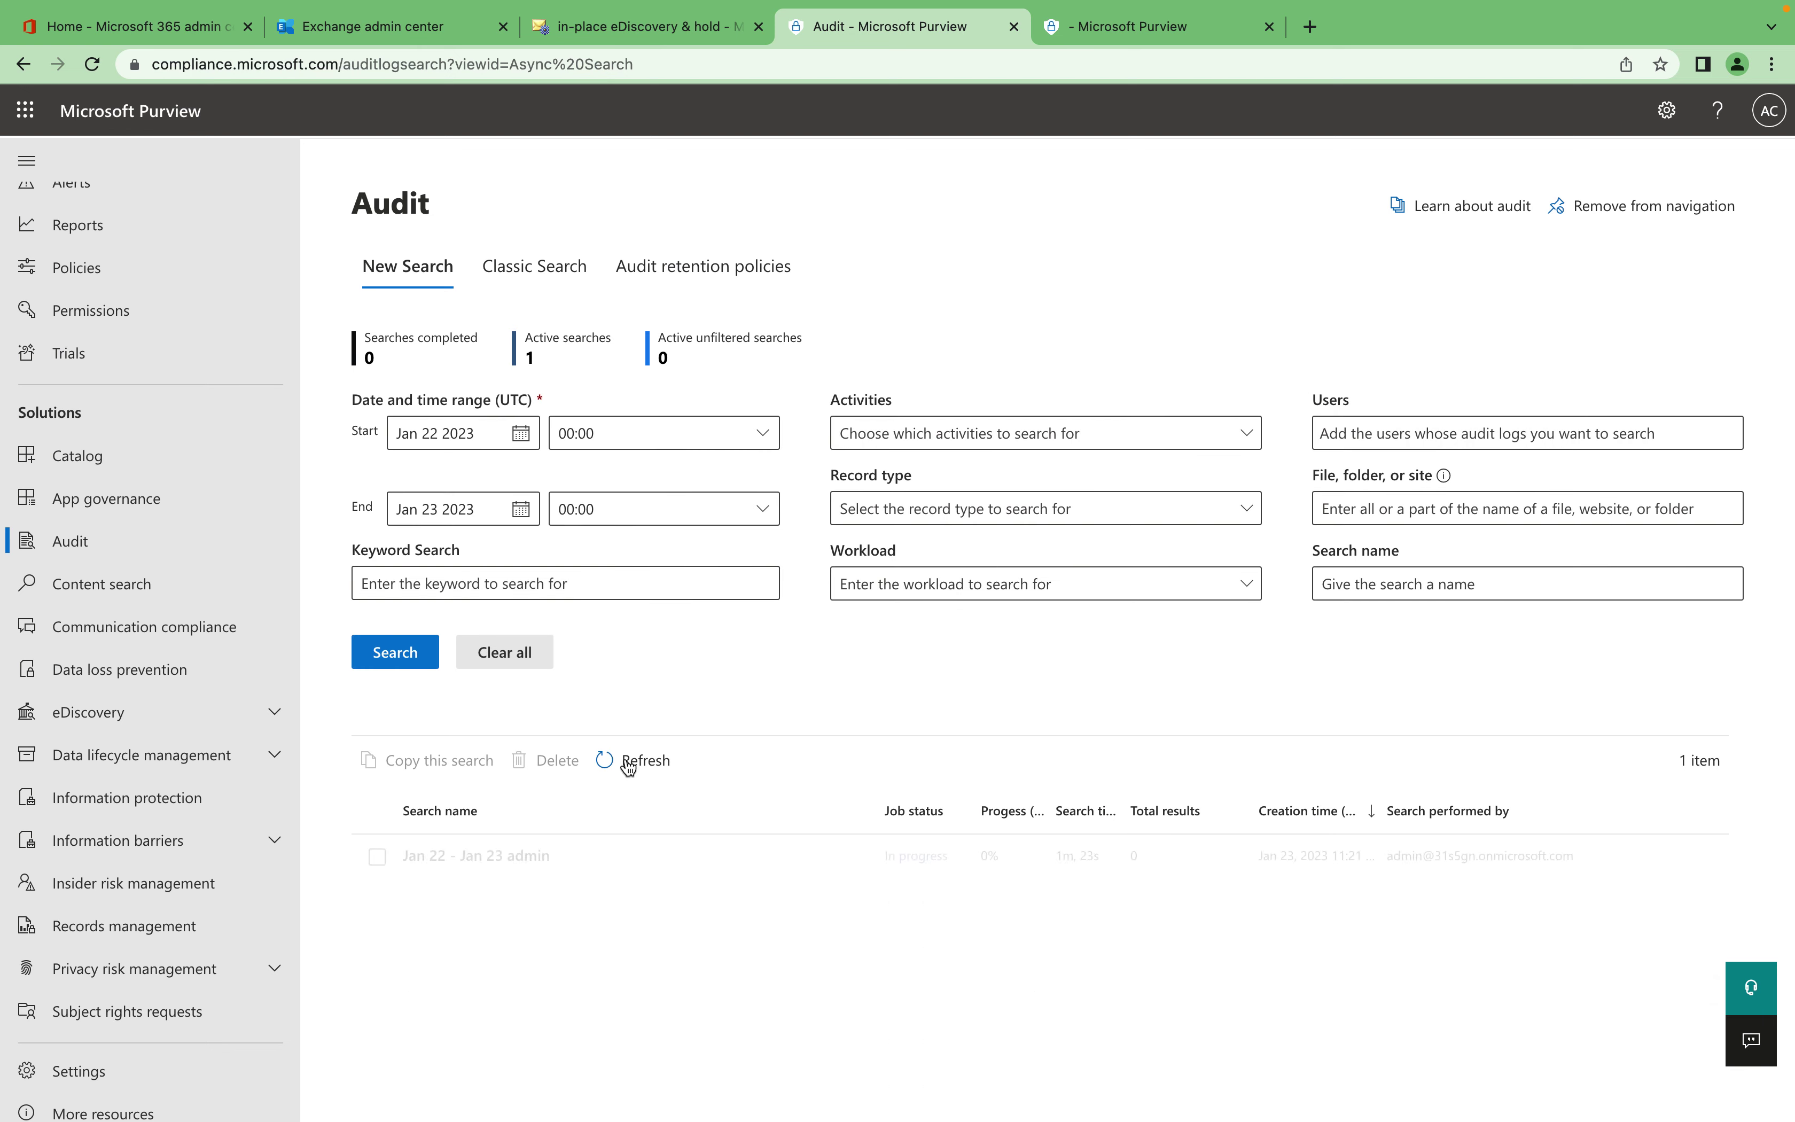
{"action": "left_click", "coordinate": [650, 765]}
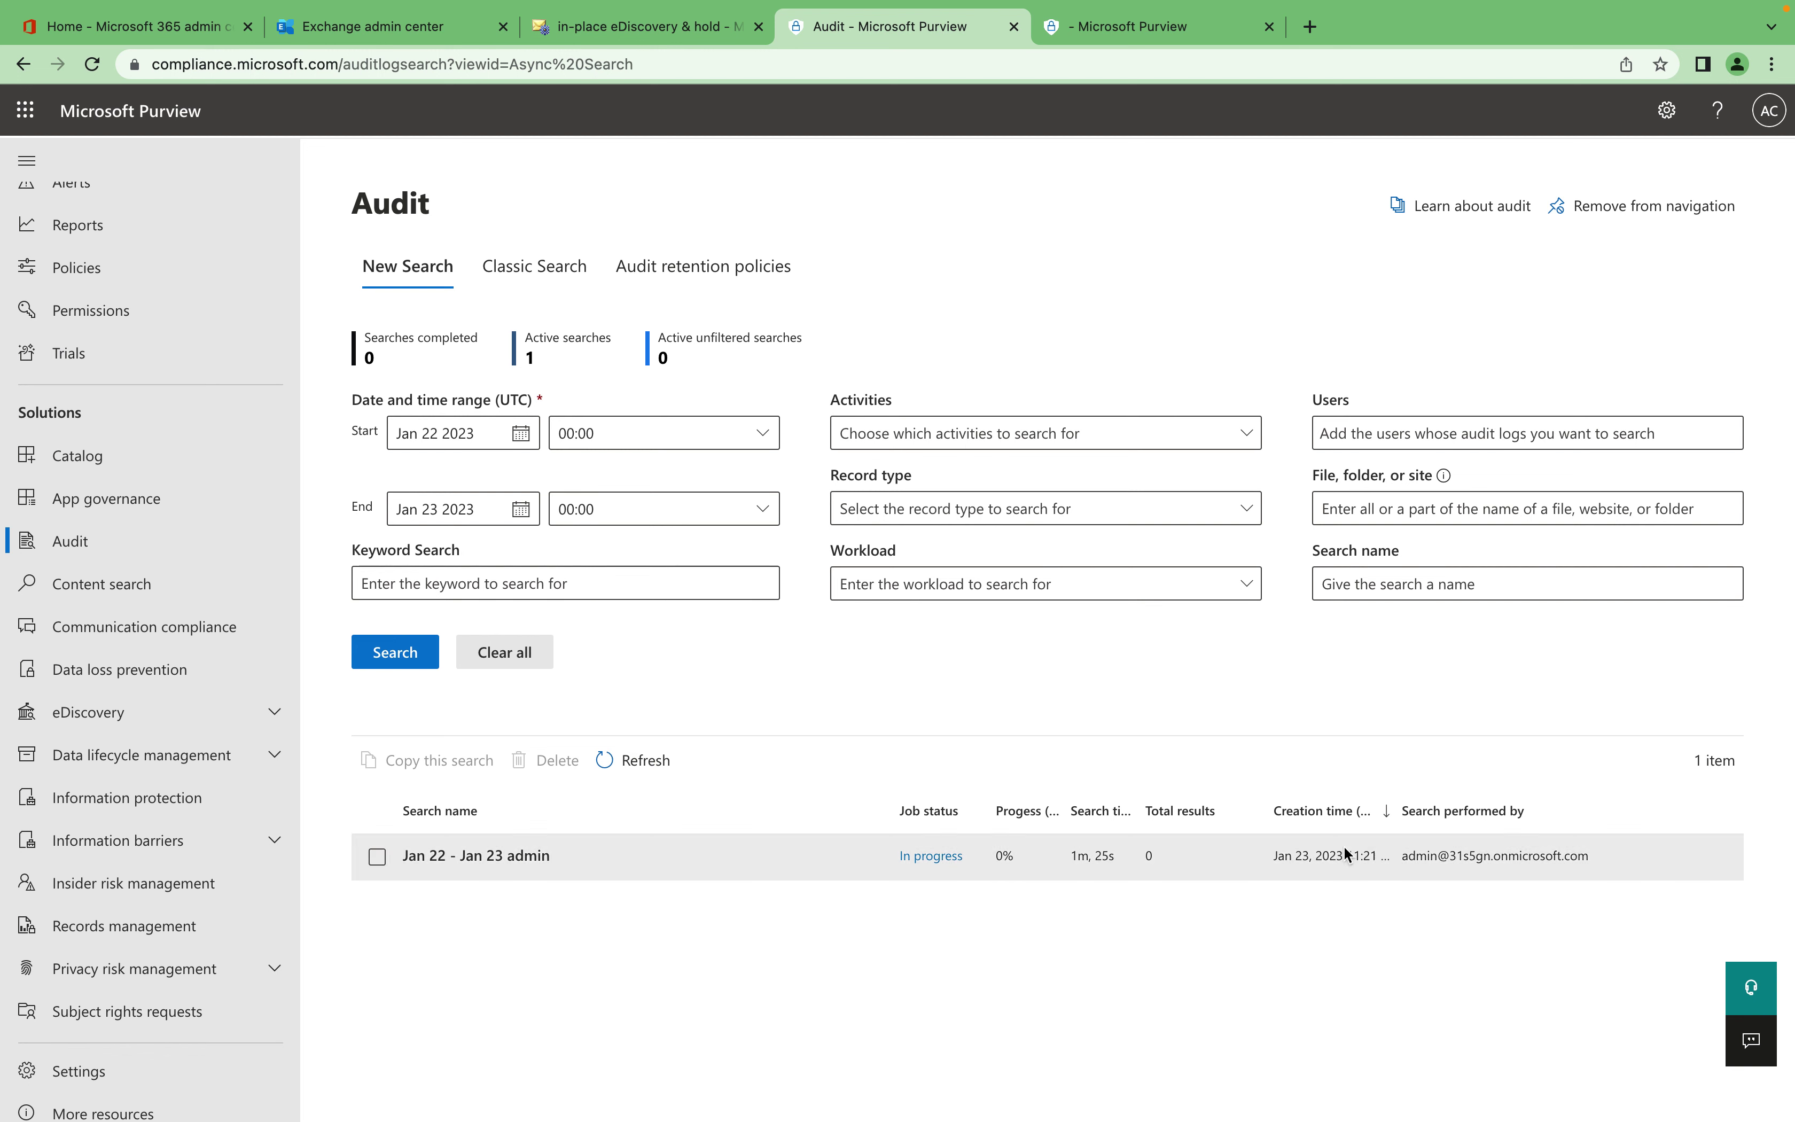
{"action": "left_click", "coordinate": [932, 857]}
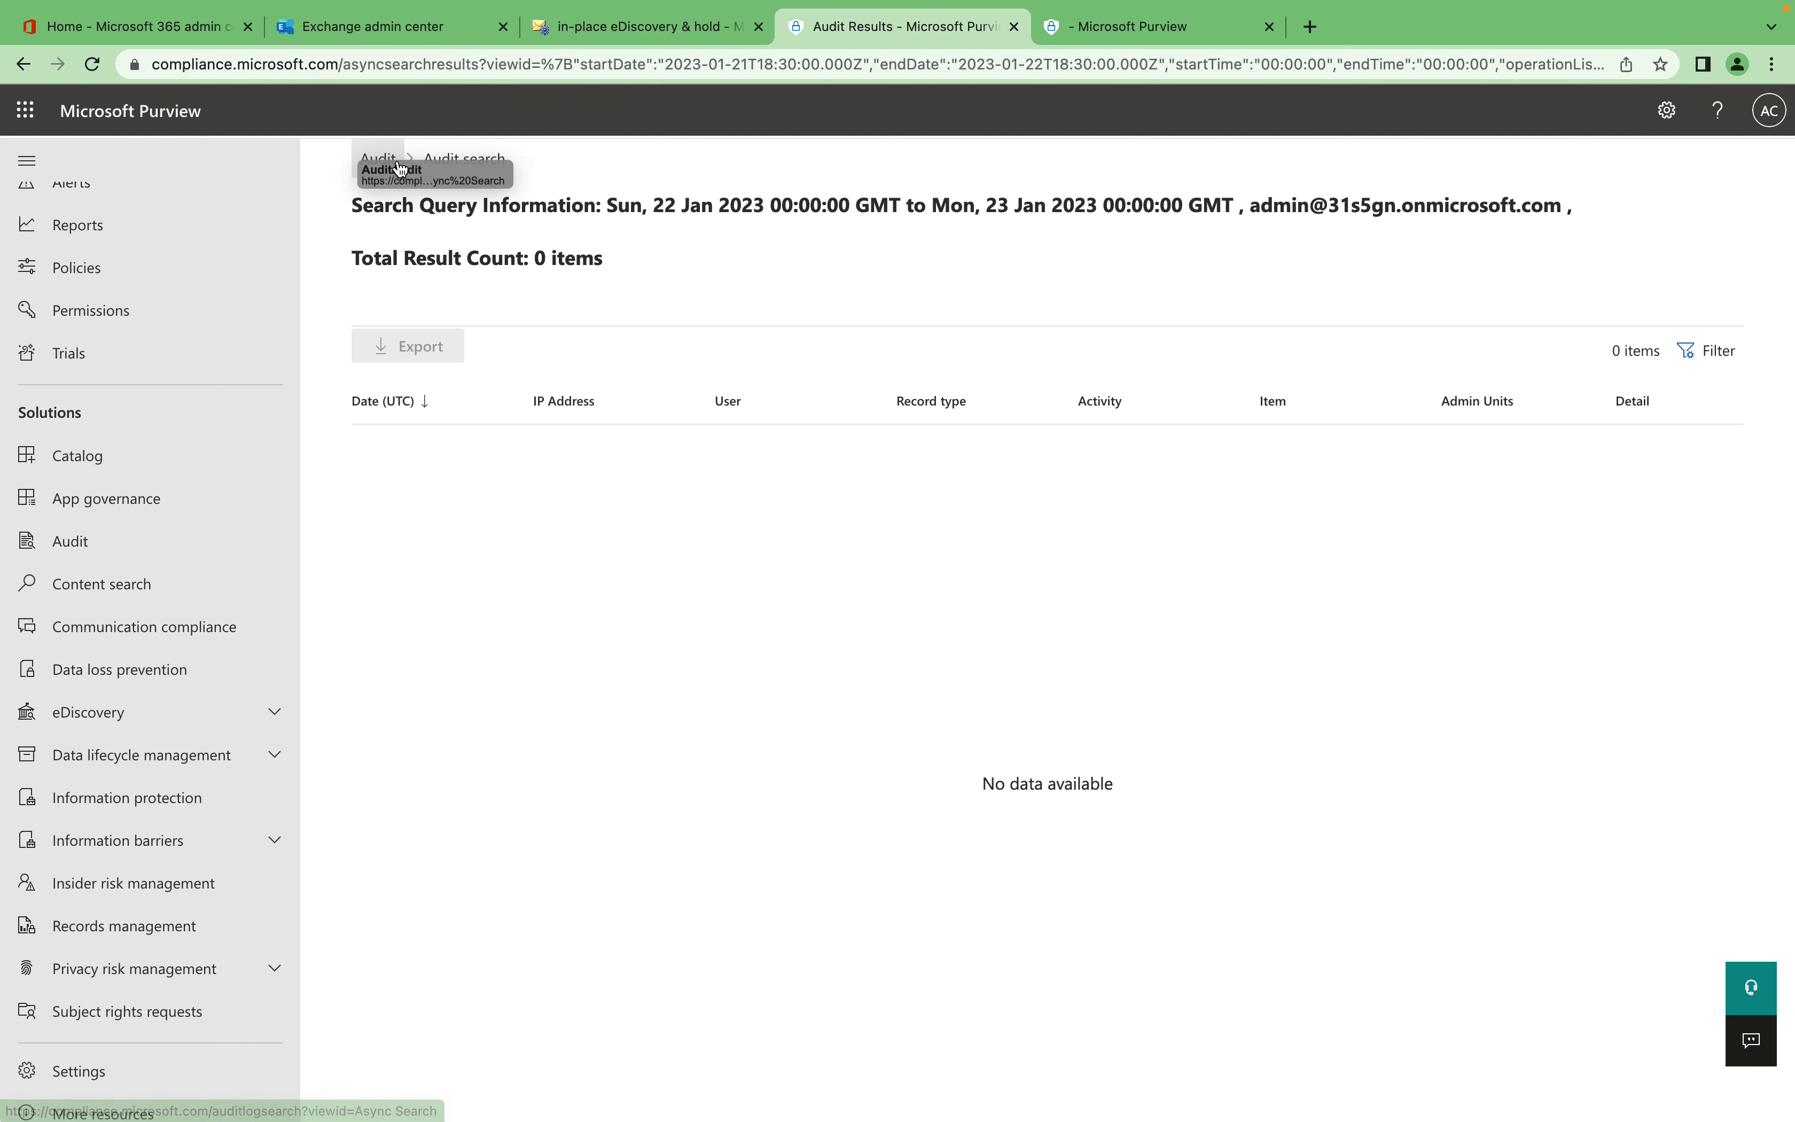
{"action": "left_click", "coordinate": [382, 165]}
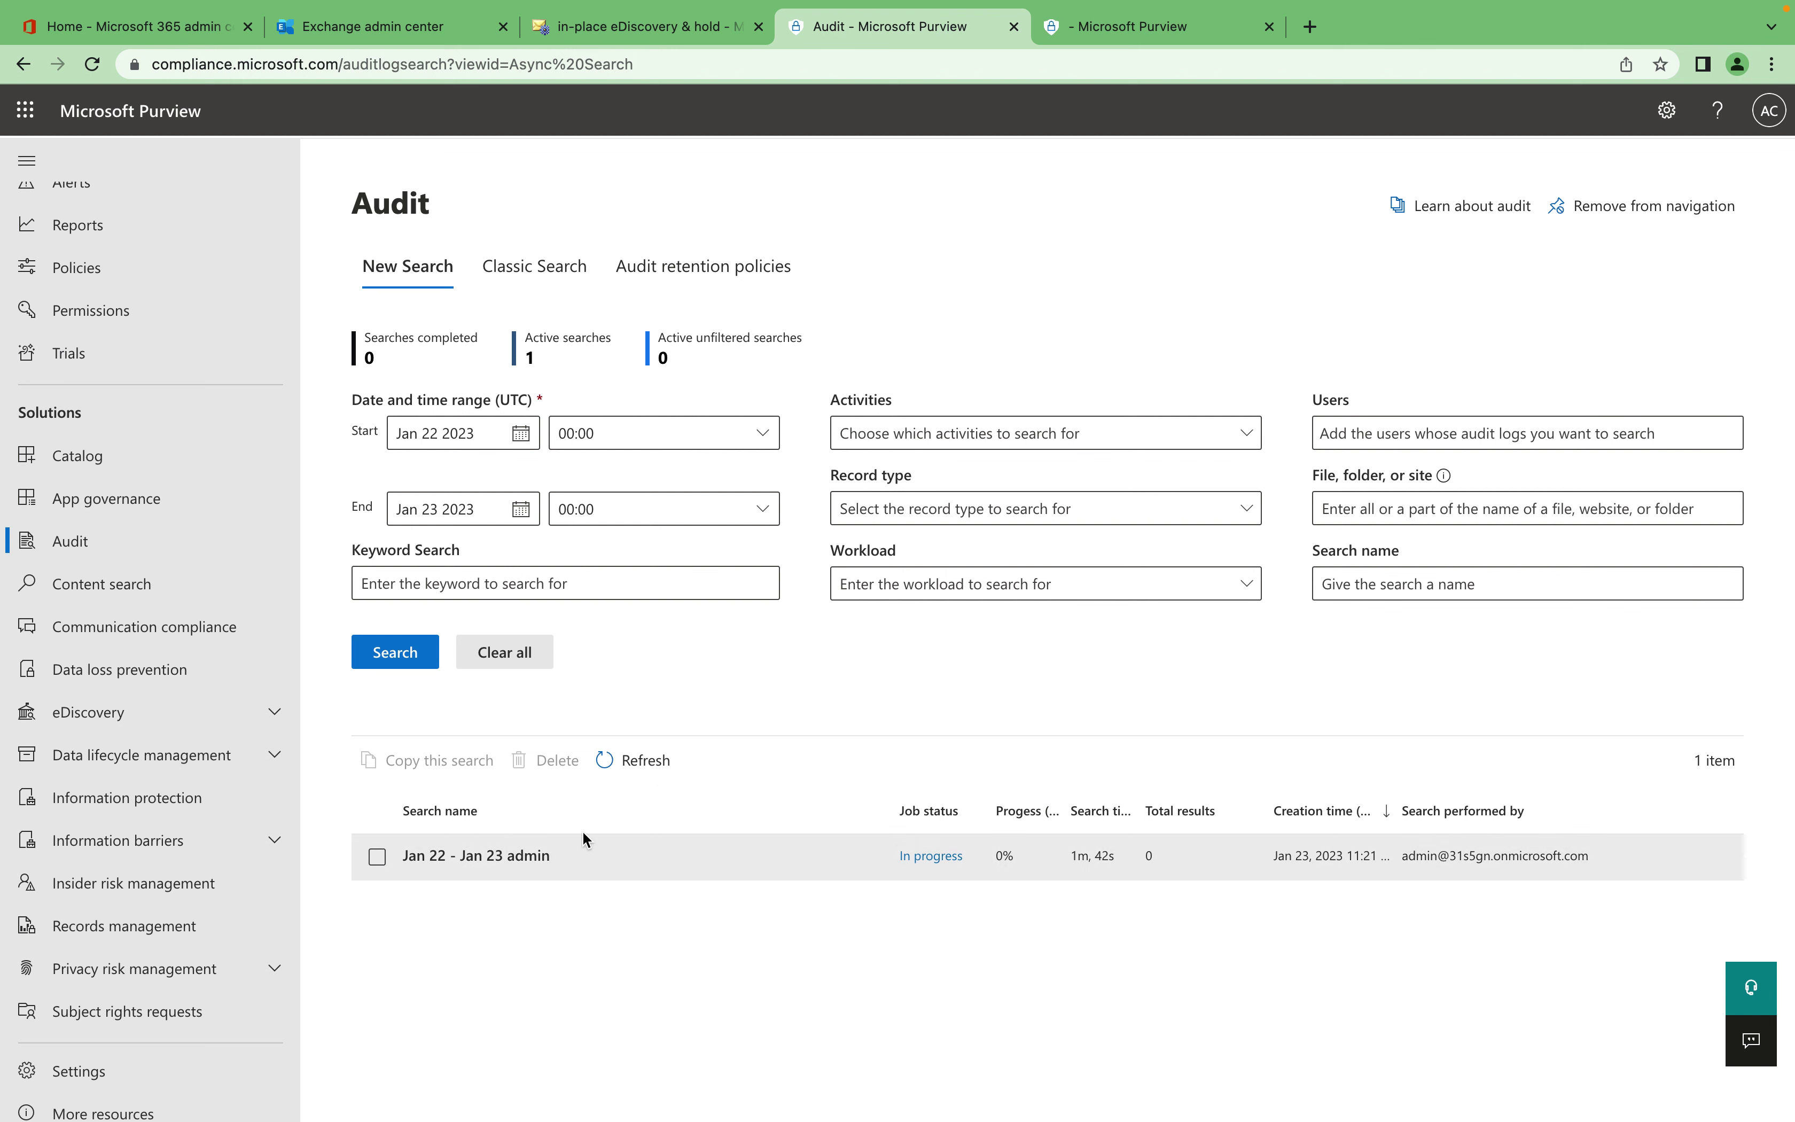
{"action": "left_click", "coordinate": [643, 761]}
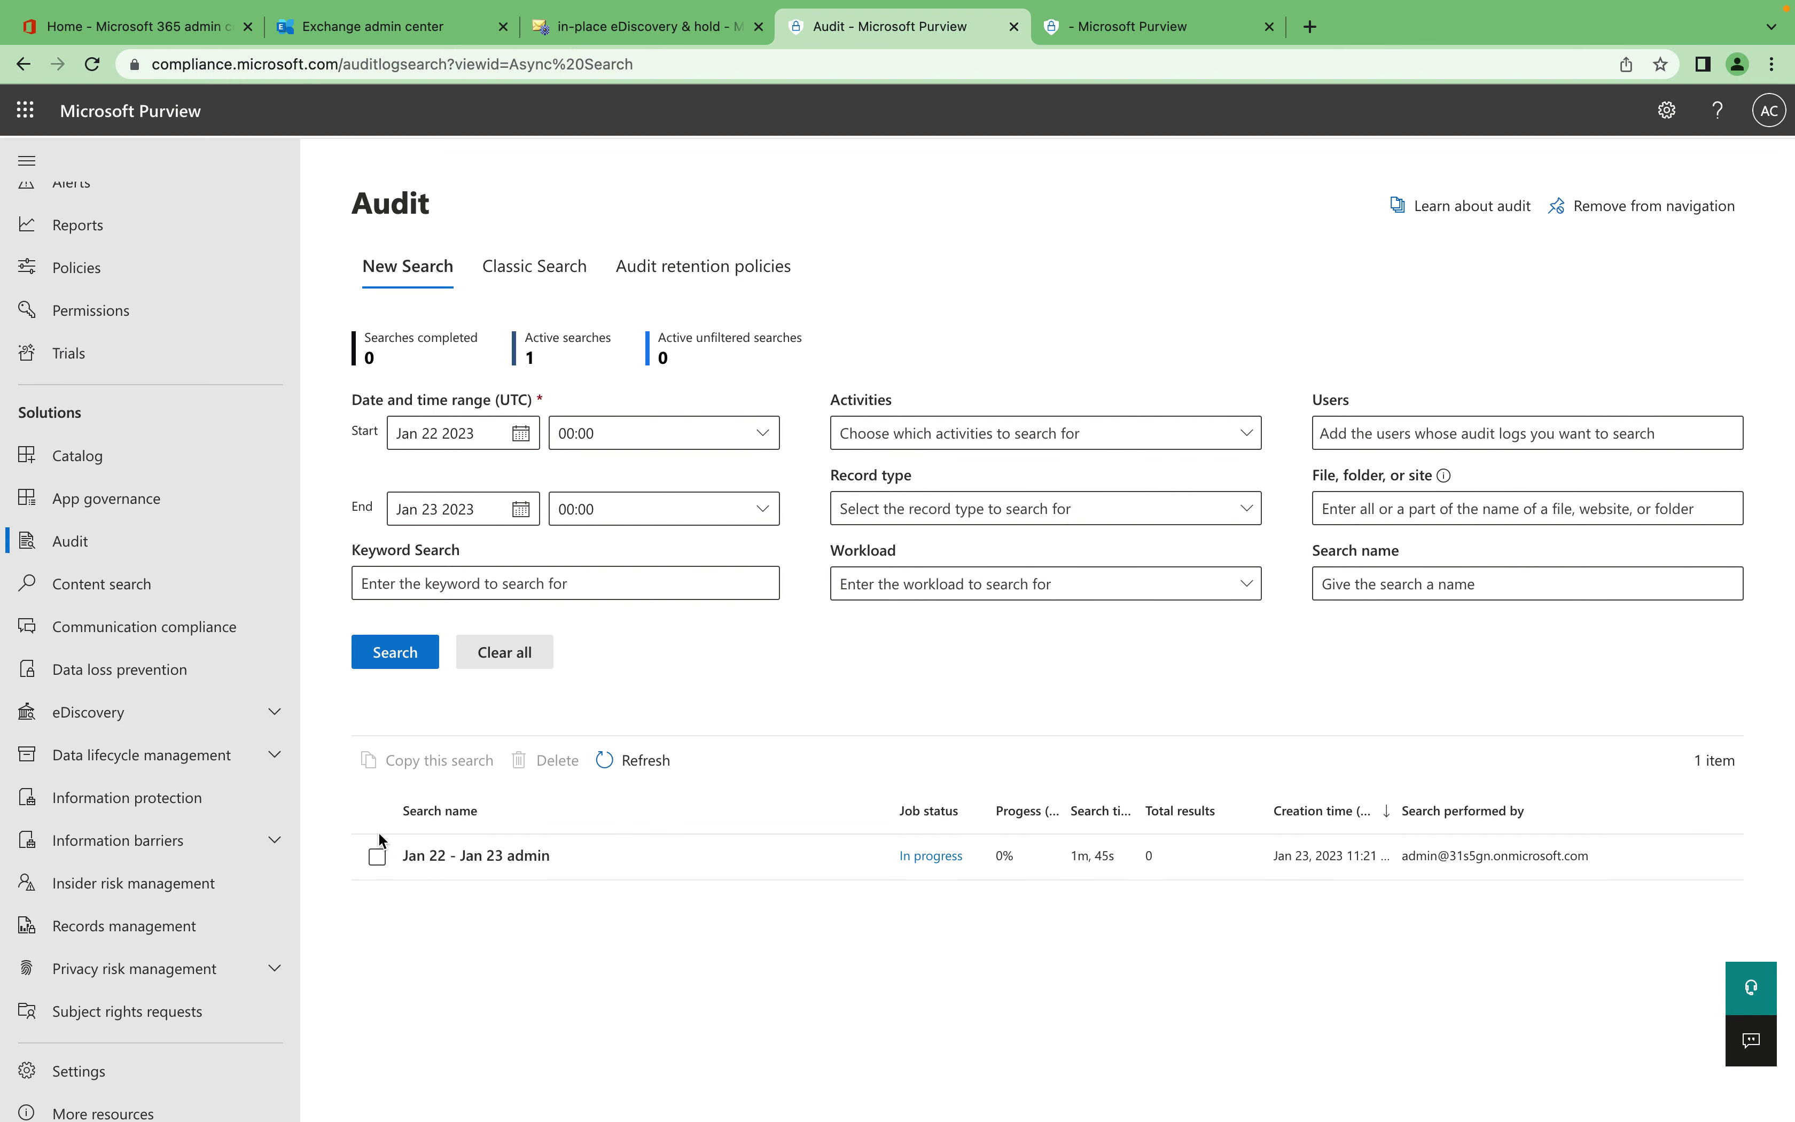
Cancel the running "Jan 22 - Jan 23 admin" audit search.
{"action": "left_click", "coordinate": [377, 857]}
{"action": "left_click", "coordinate": [544, 760]}
{"action": "left_click", "coordinate": [657, 664]}
Start an audit search covering Jan 23 2023 from 00:00 to 01:30 without adding more filters.
{"action": "left_click", "coordinate": [522, 439]}
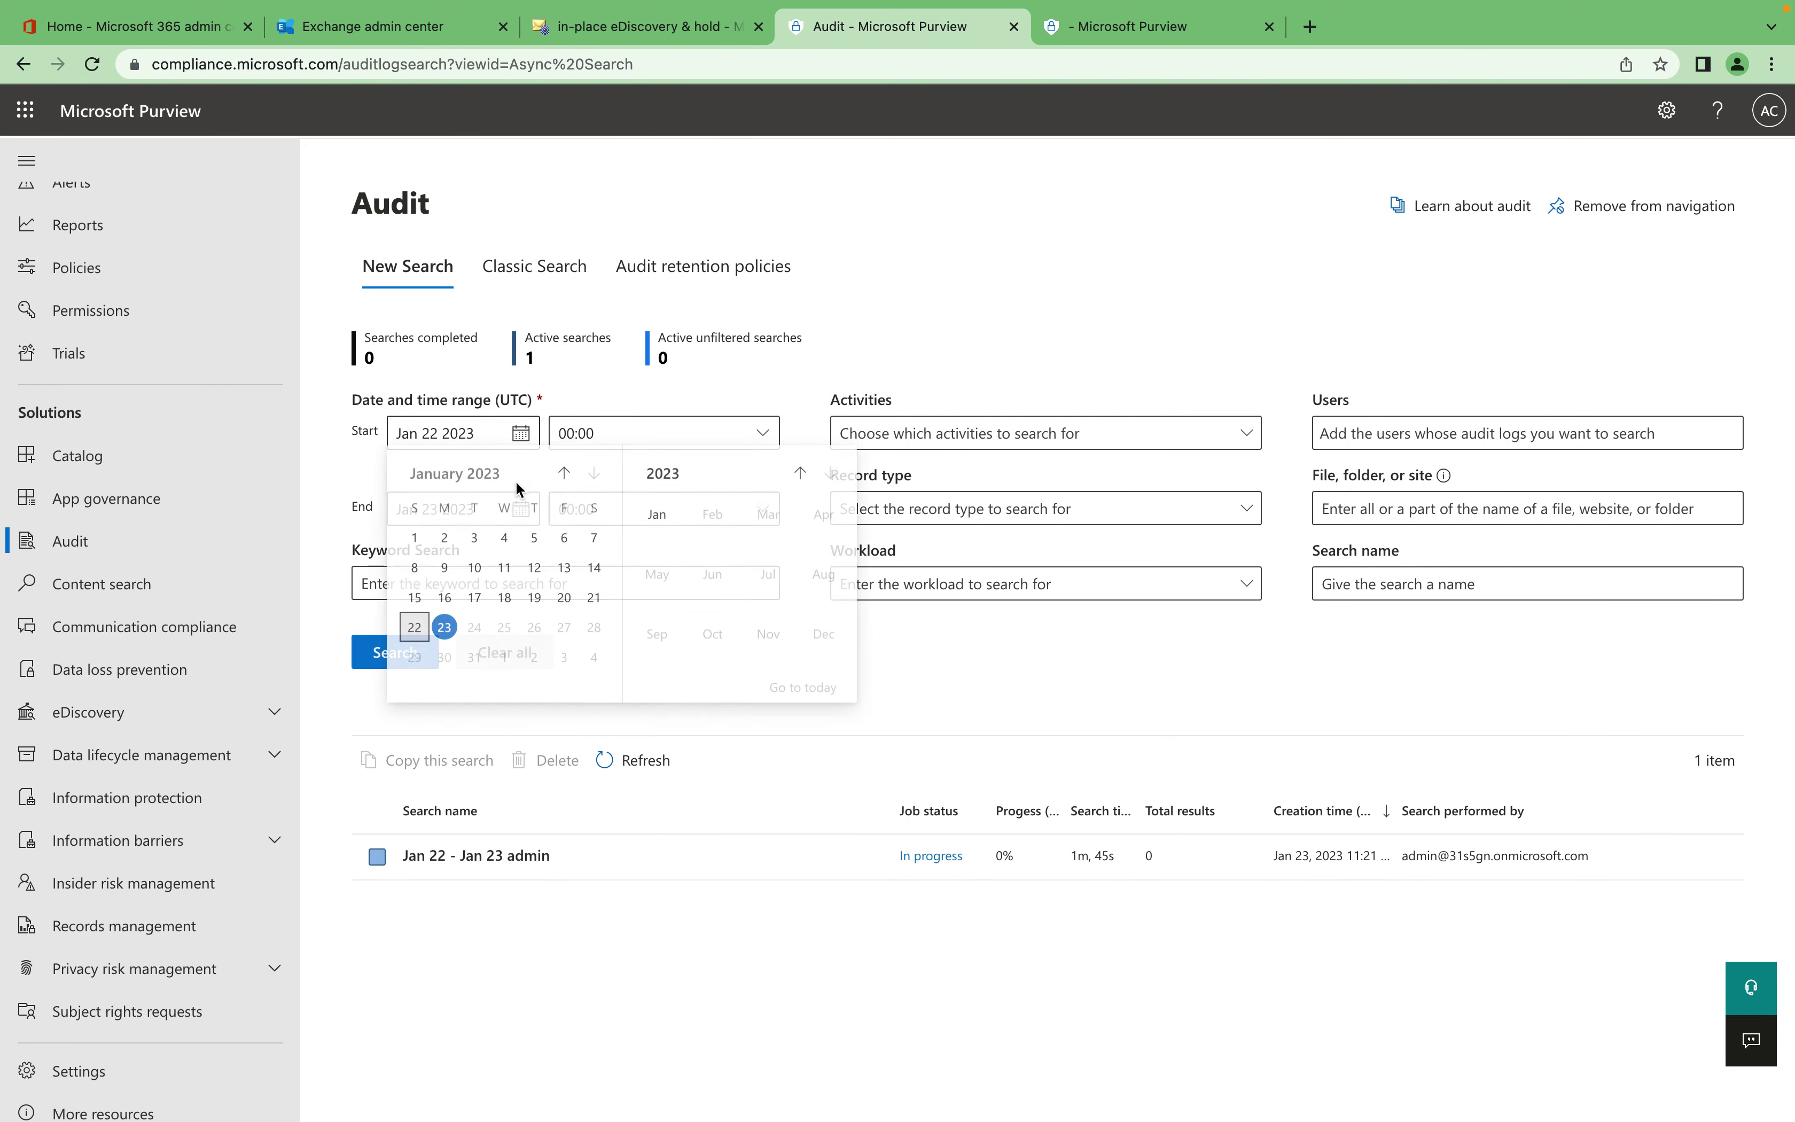
{"action": "left_click", "coordinate": [444, 632]}
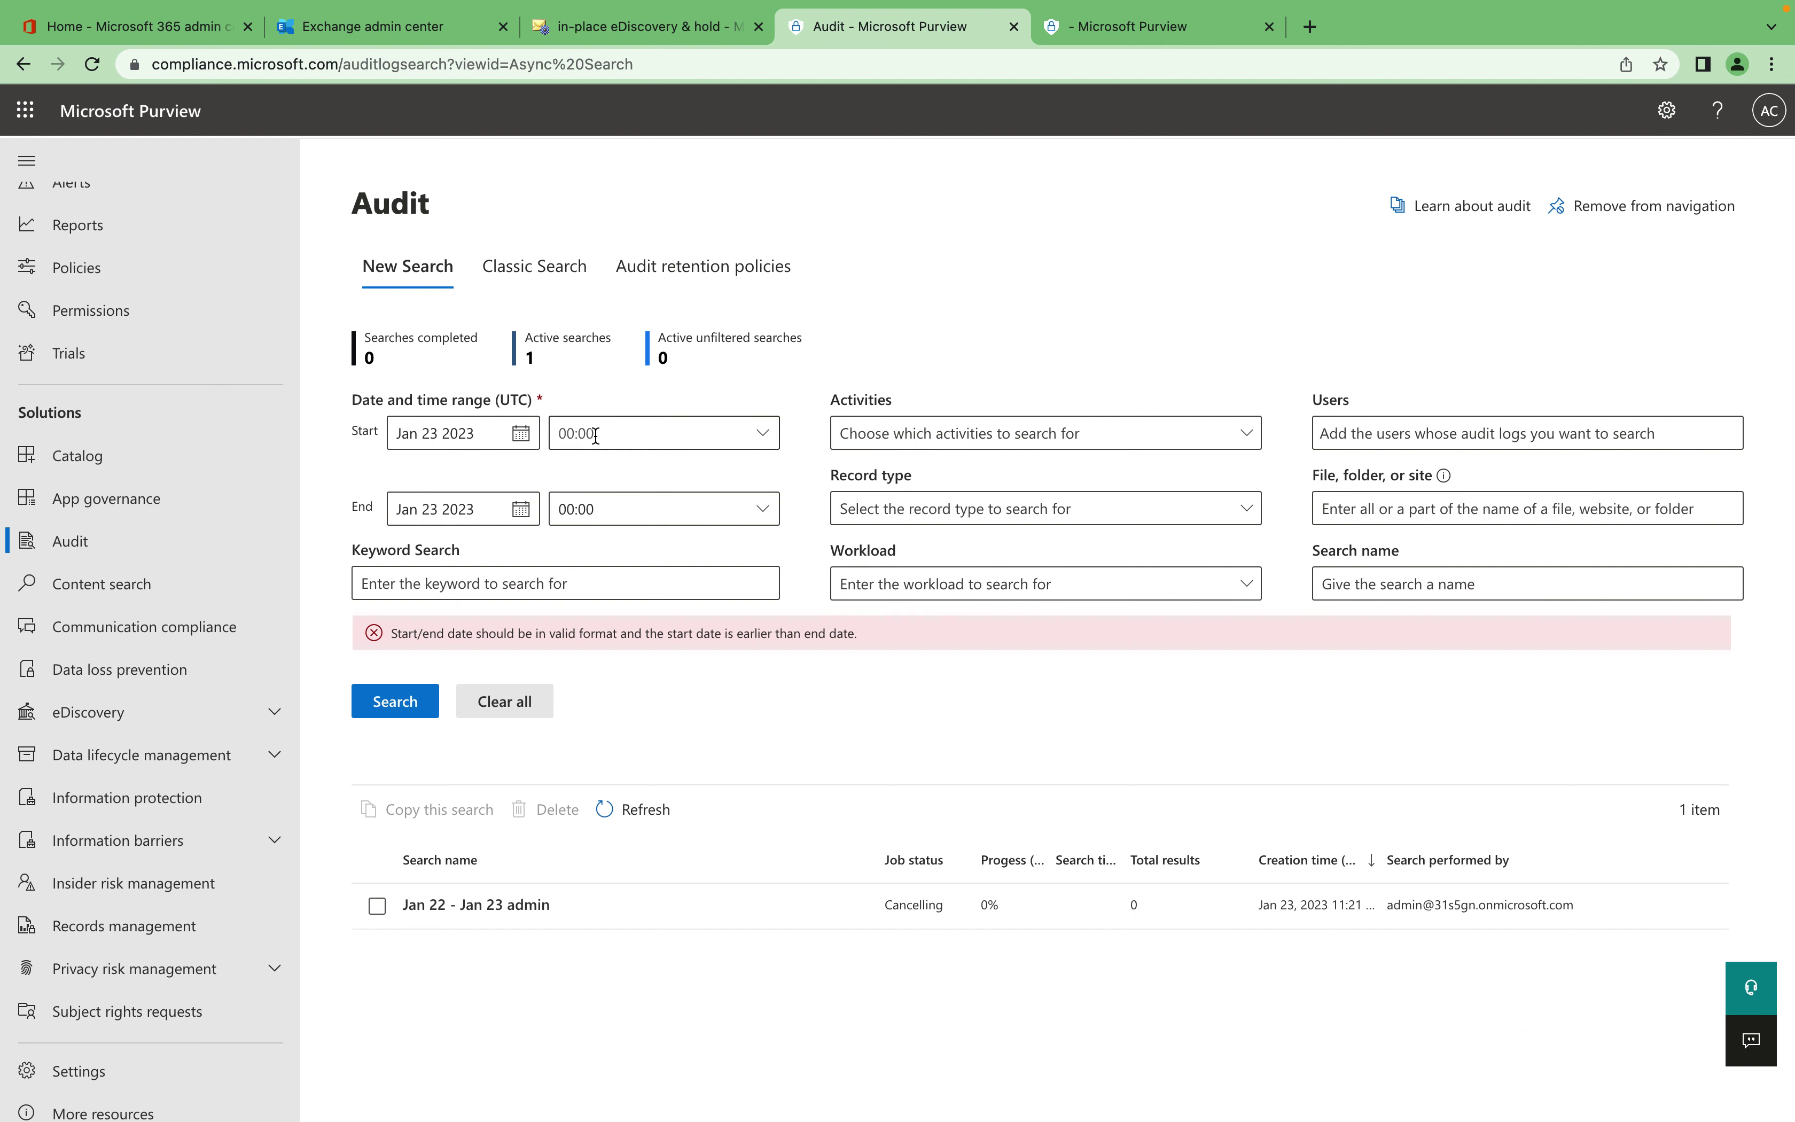
{"action": "left_click", "coordinate": [743, 442]}
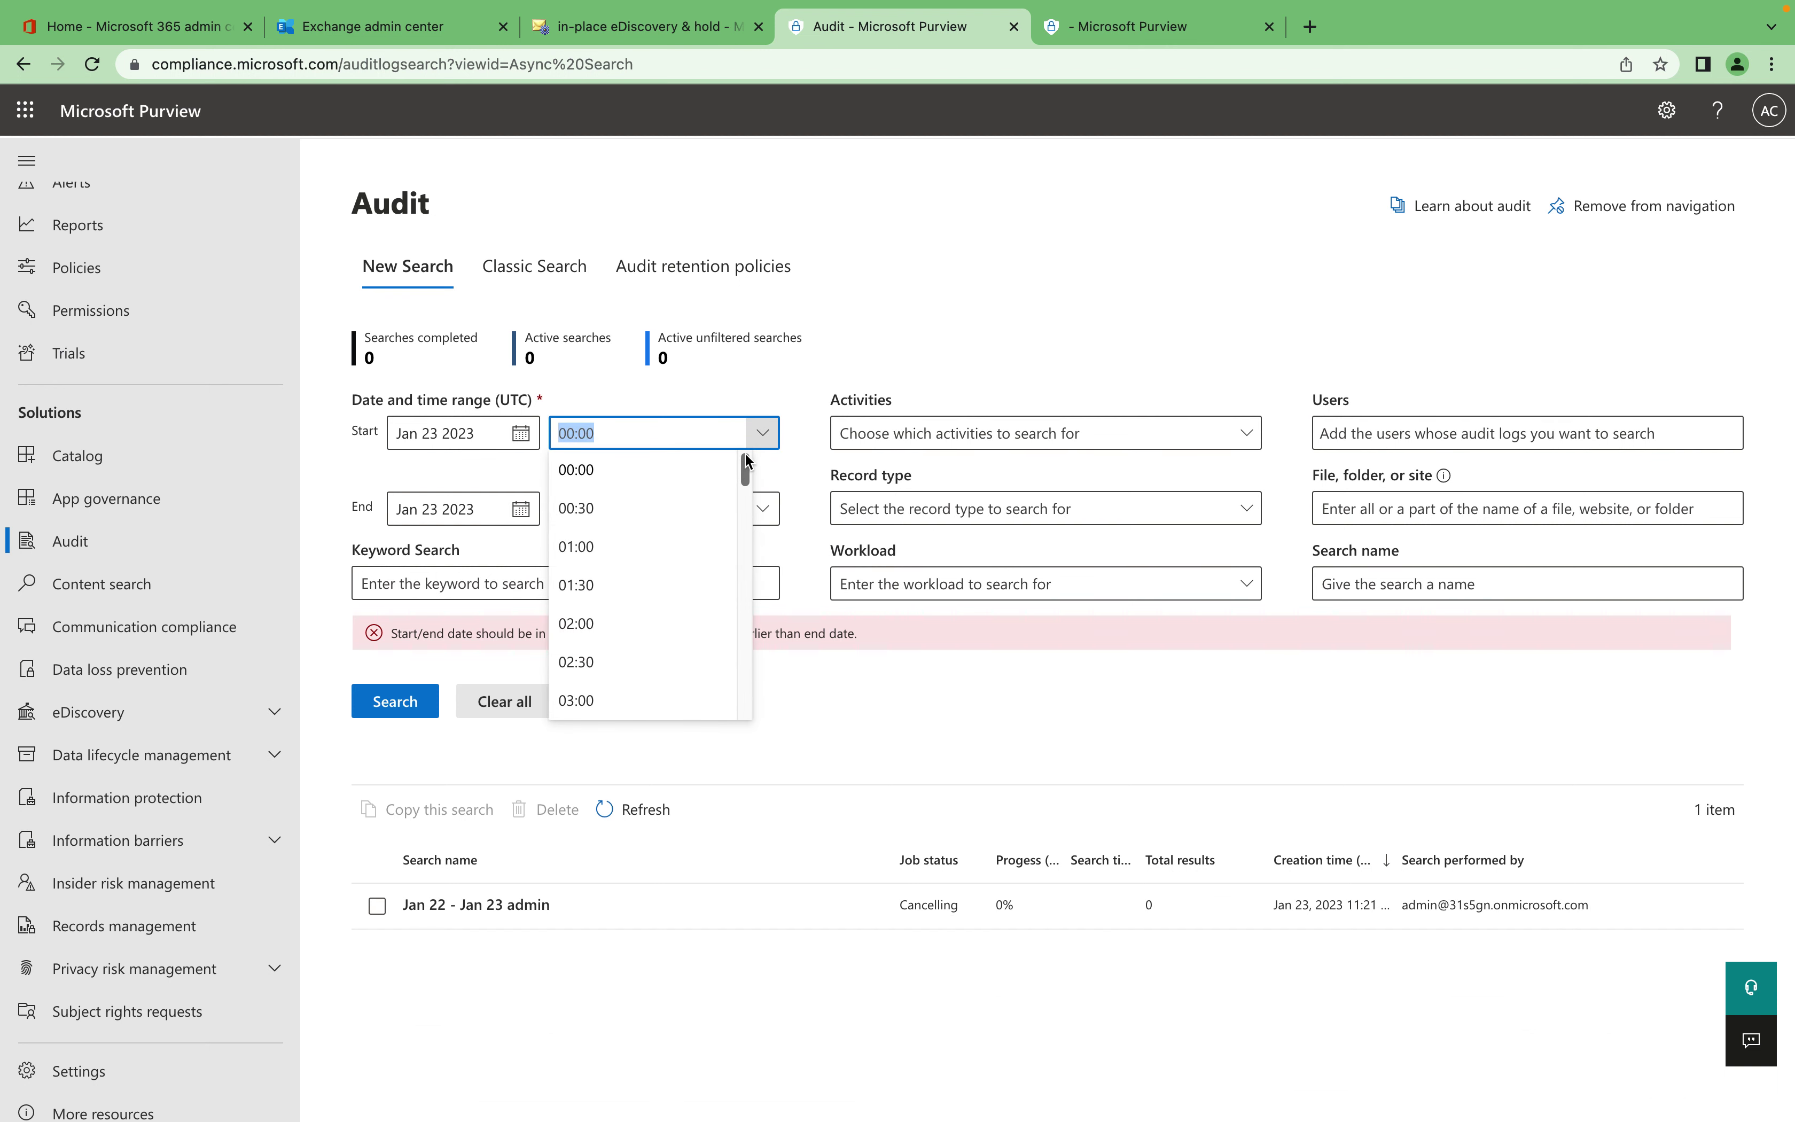
{"action": "left_click", "coordinate": [664, 469]}
{"action": "left_click", "coordinate": [686, 511]}
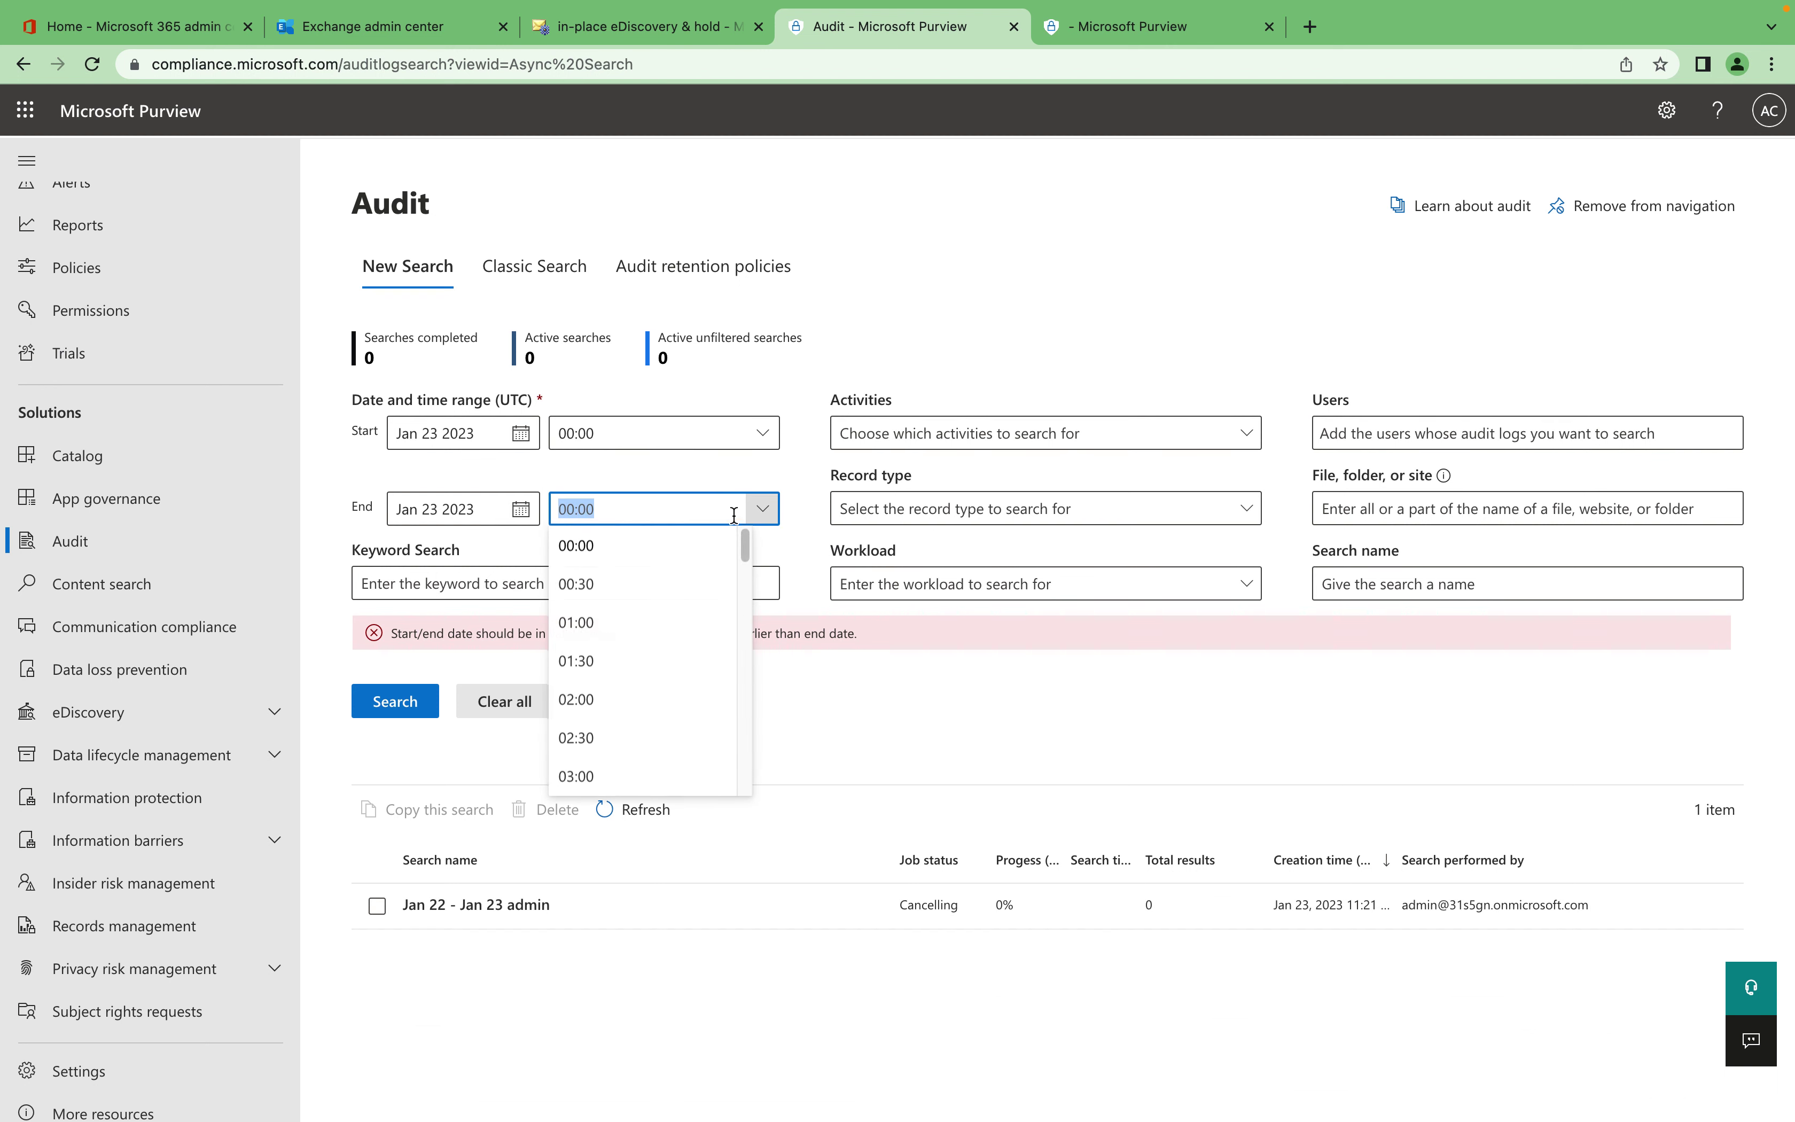
{"action": "left_click", "coordinate": [659, 657]}
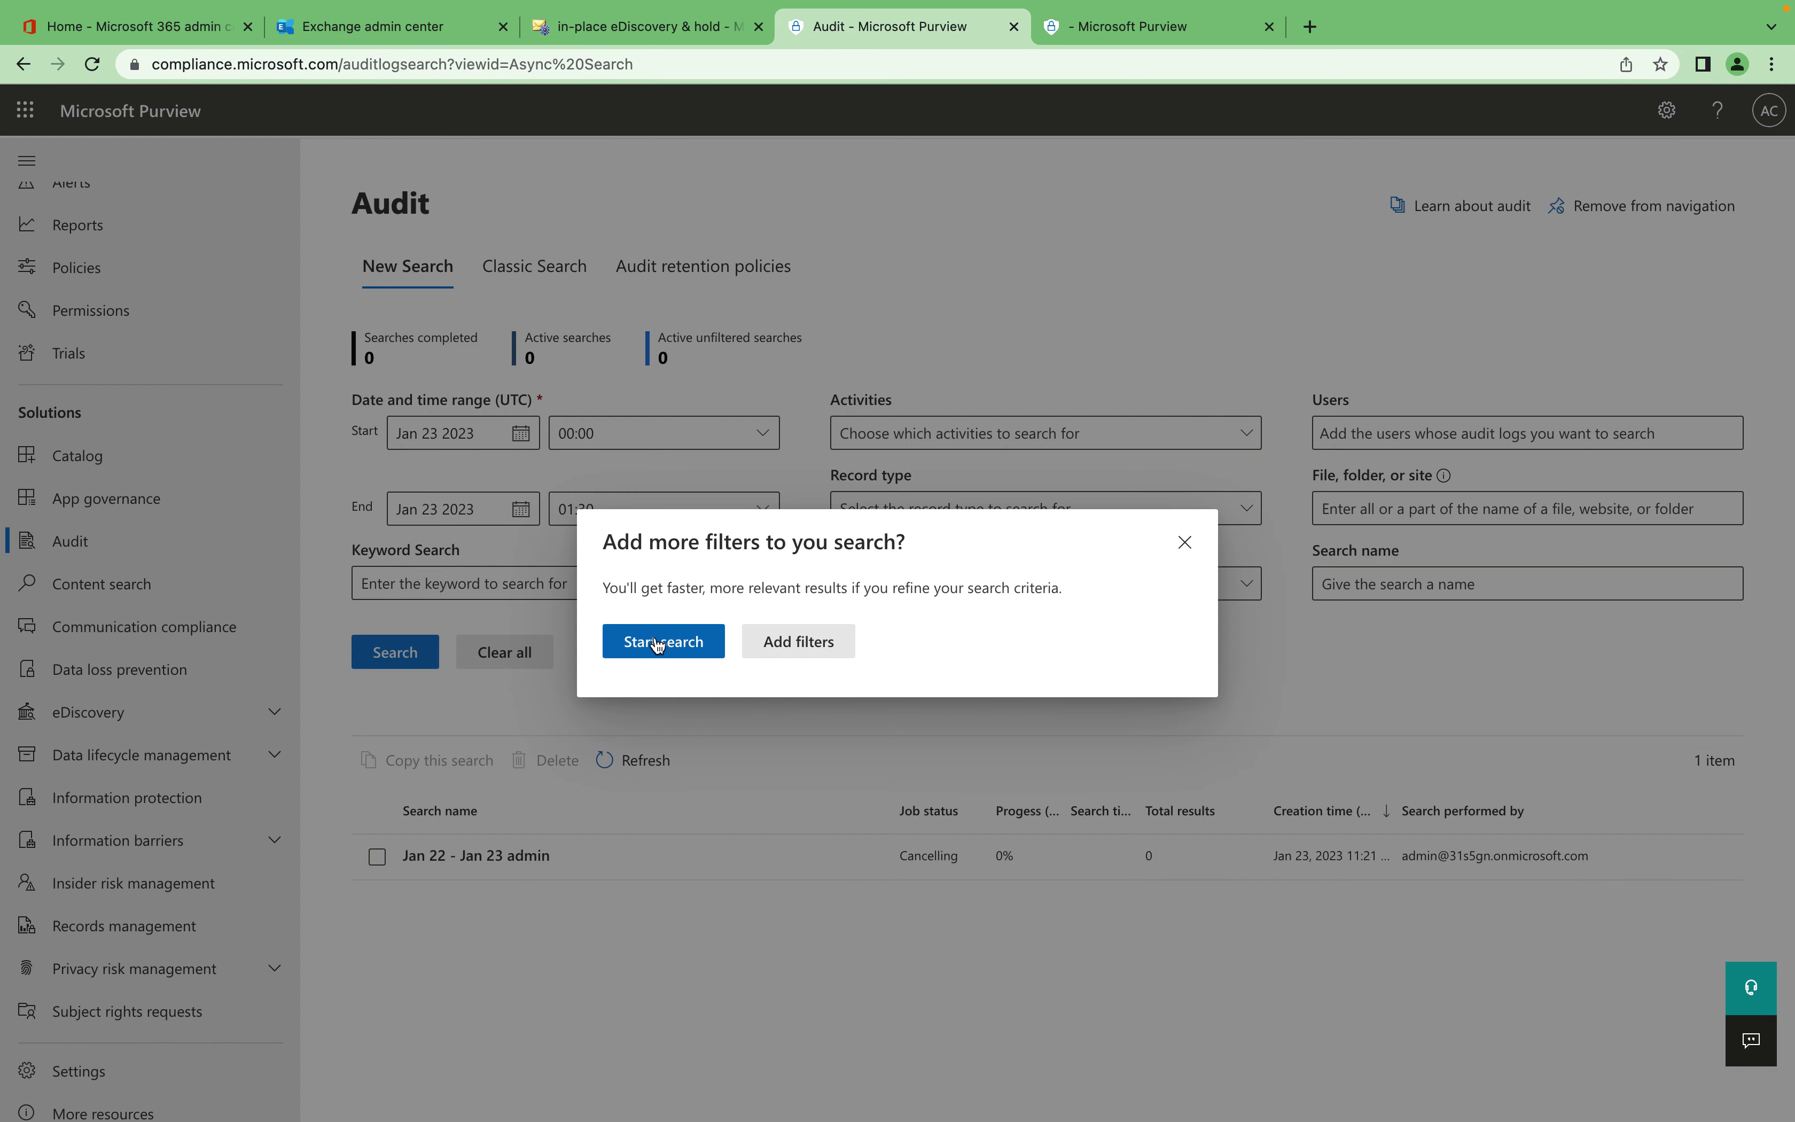
{"action": "left_click", "coordinate": [659, 645]}
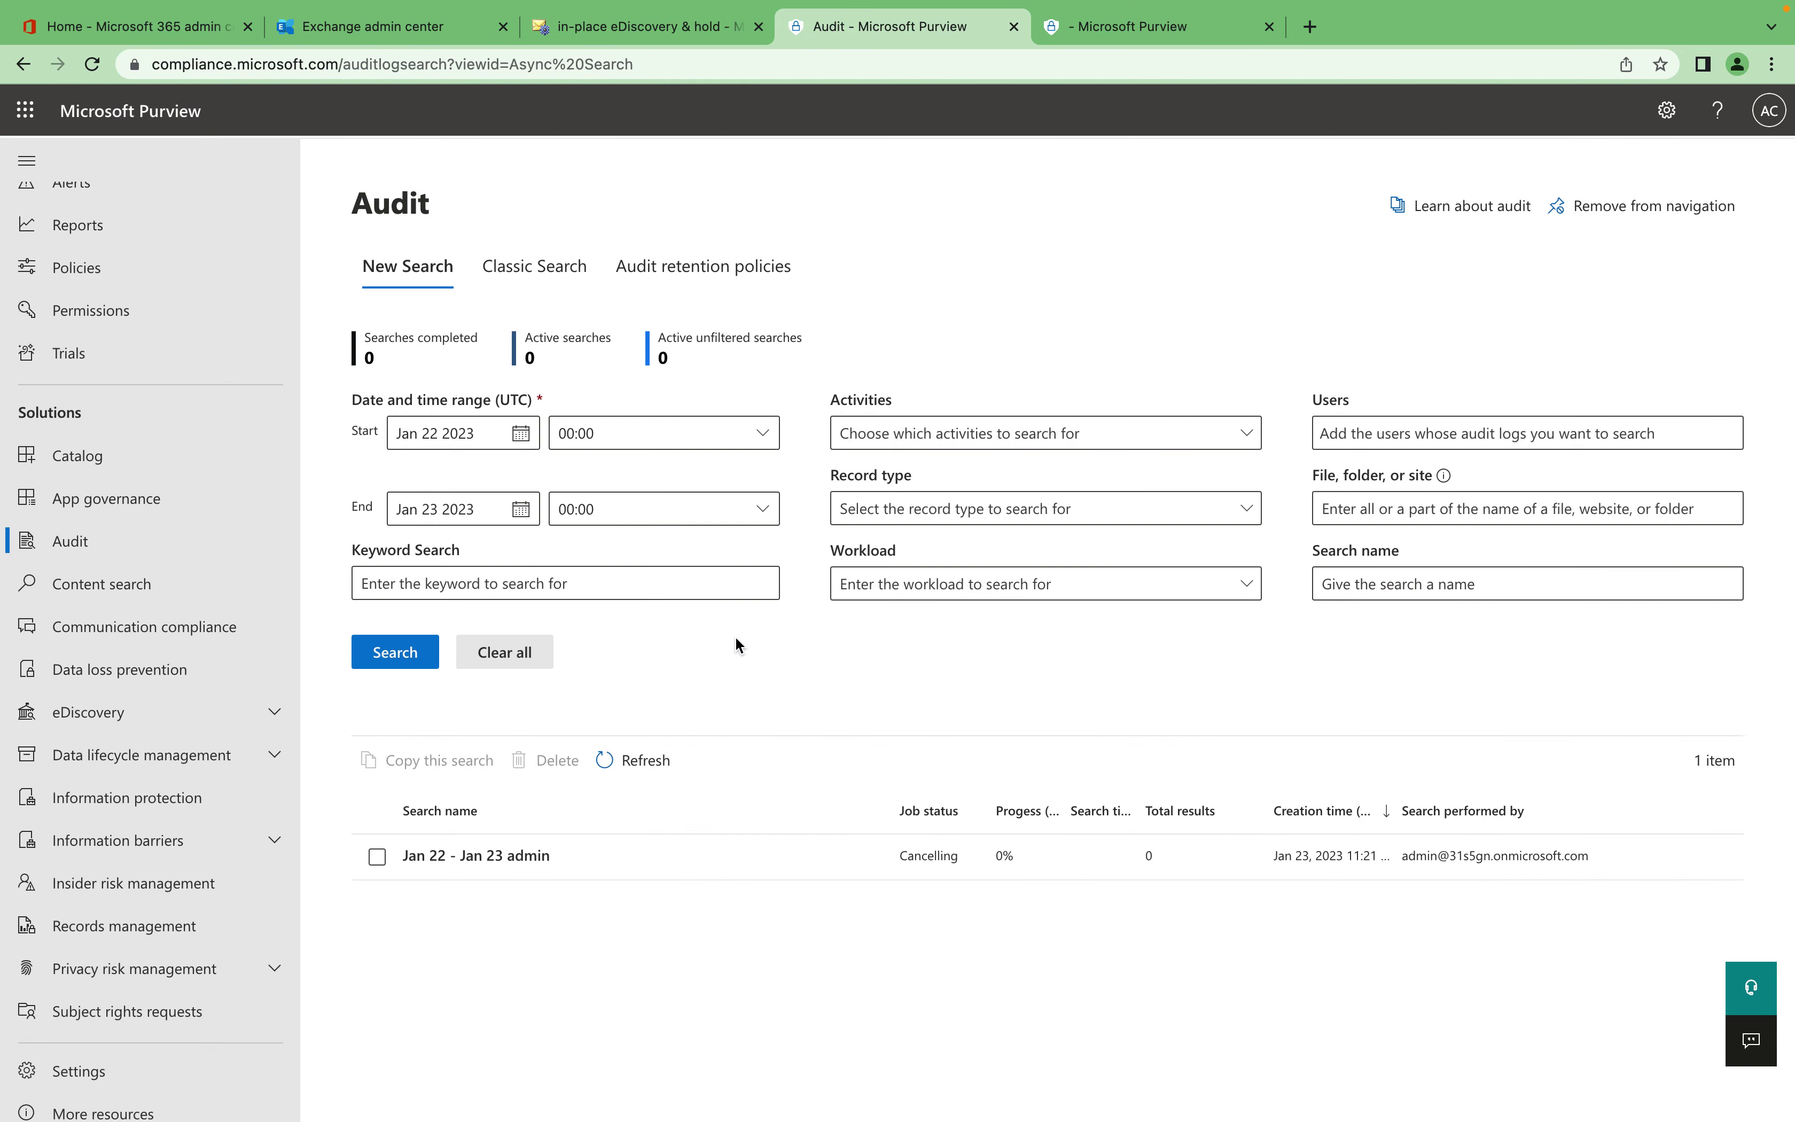
Refresh the audit search list to check the job status of the new "Jan 23 - Jan 23" search.
{"action": "left_click", "coordinate": [613, 758]}
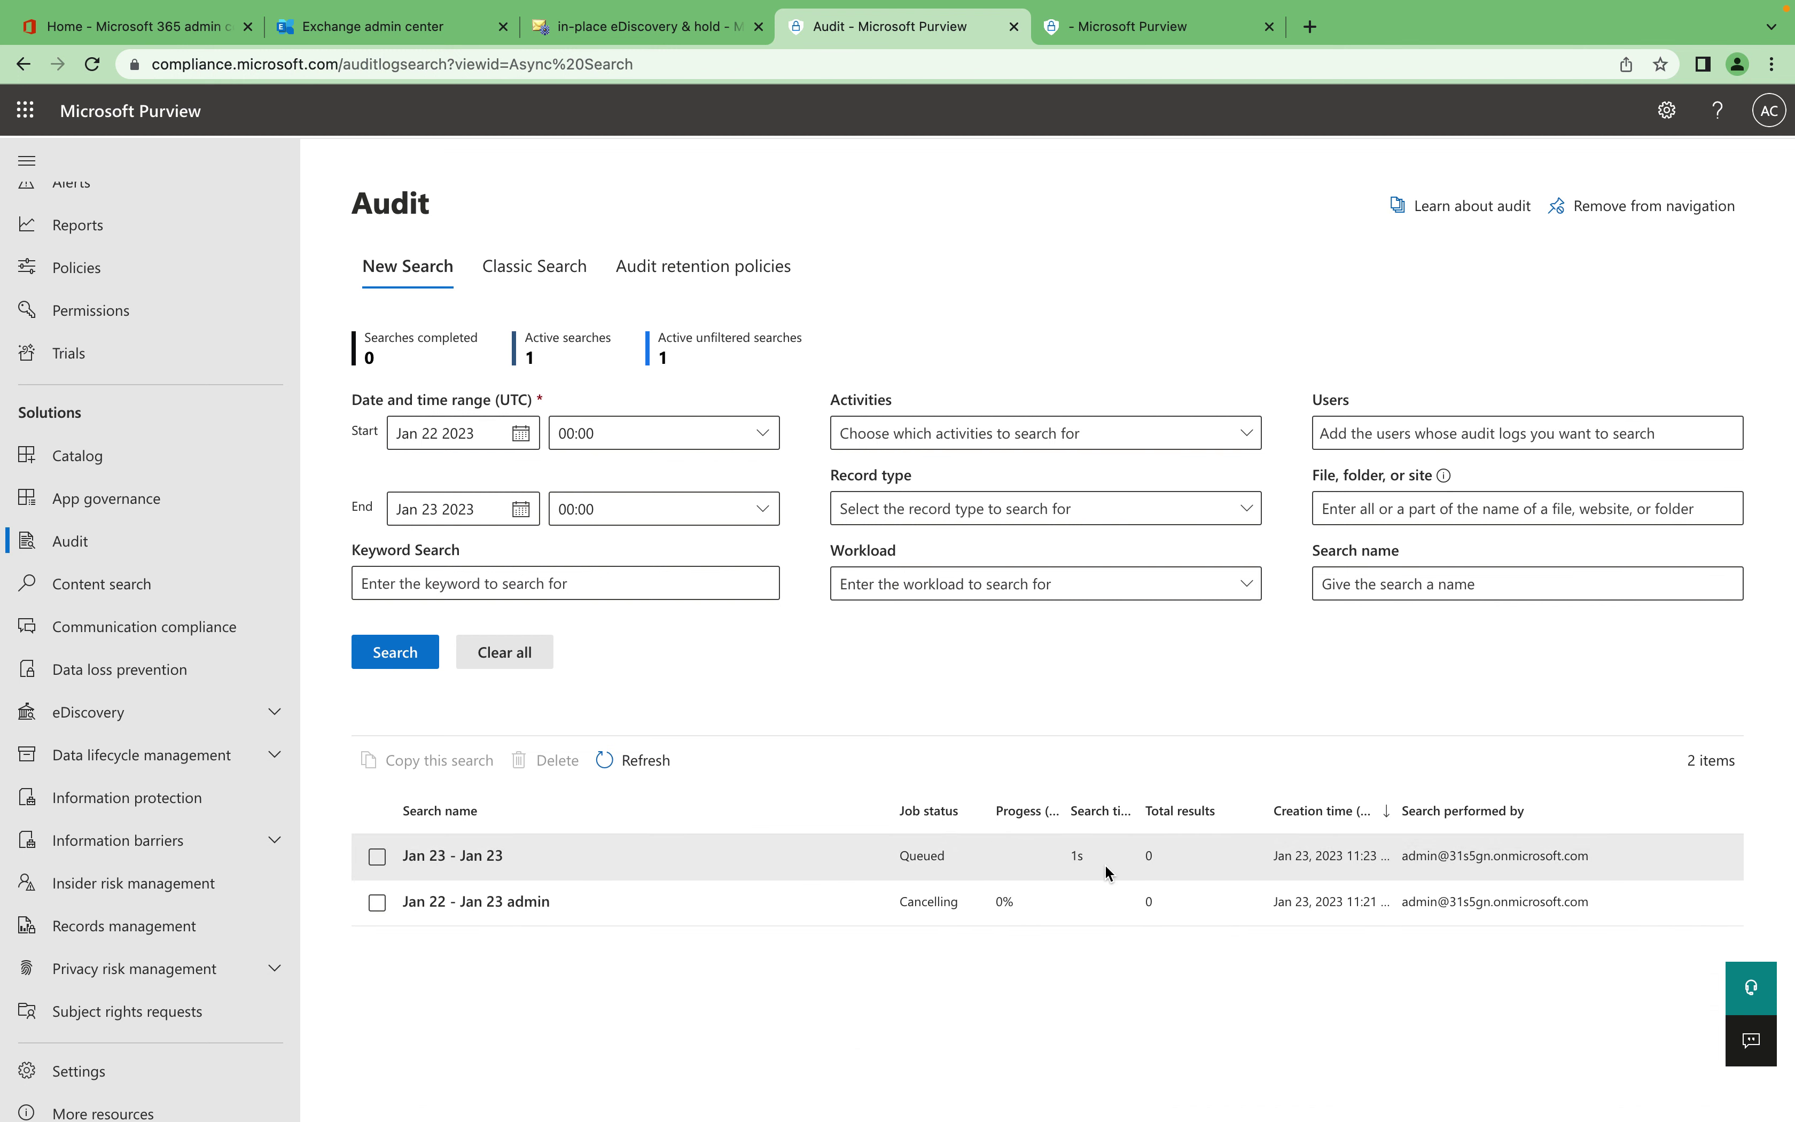
{"action": "left_click_drag", "start_coordinate": [1107, 871], "coordinate": [1066, 860]}
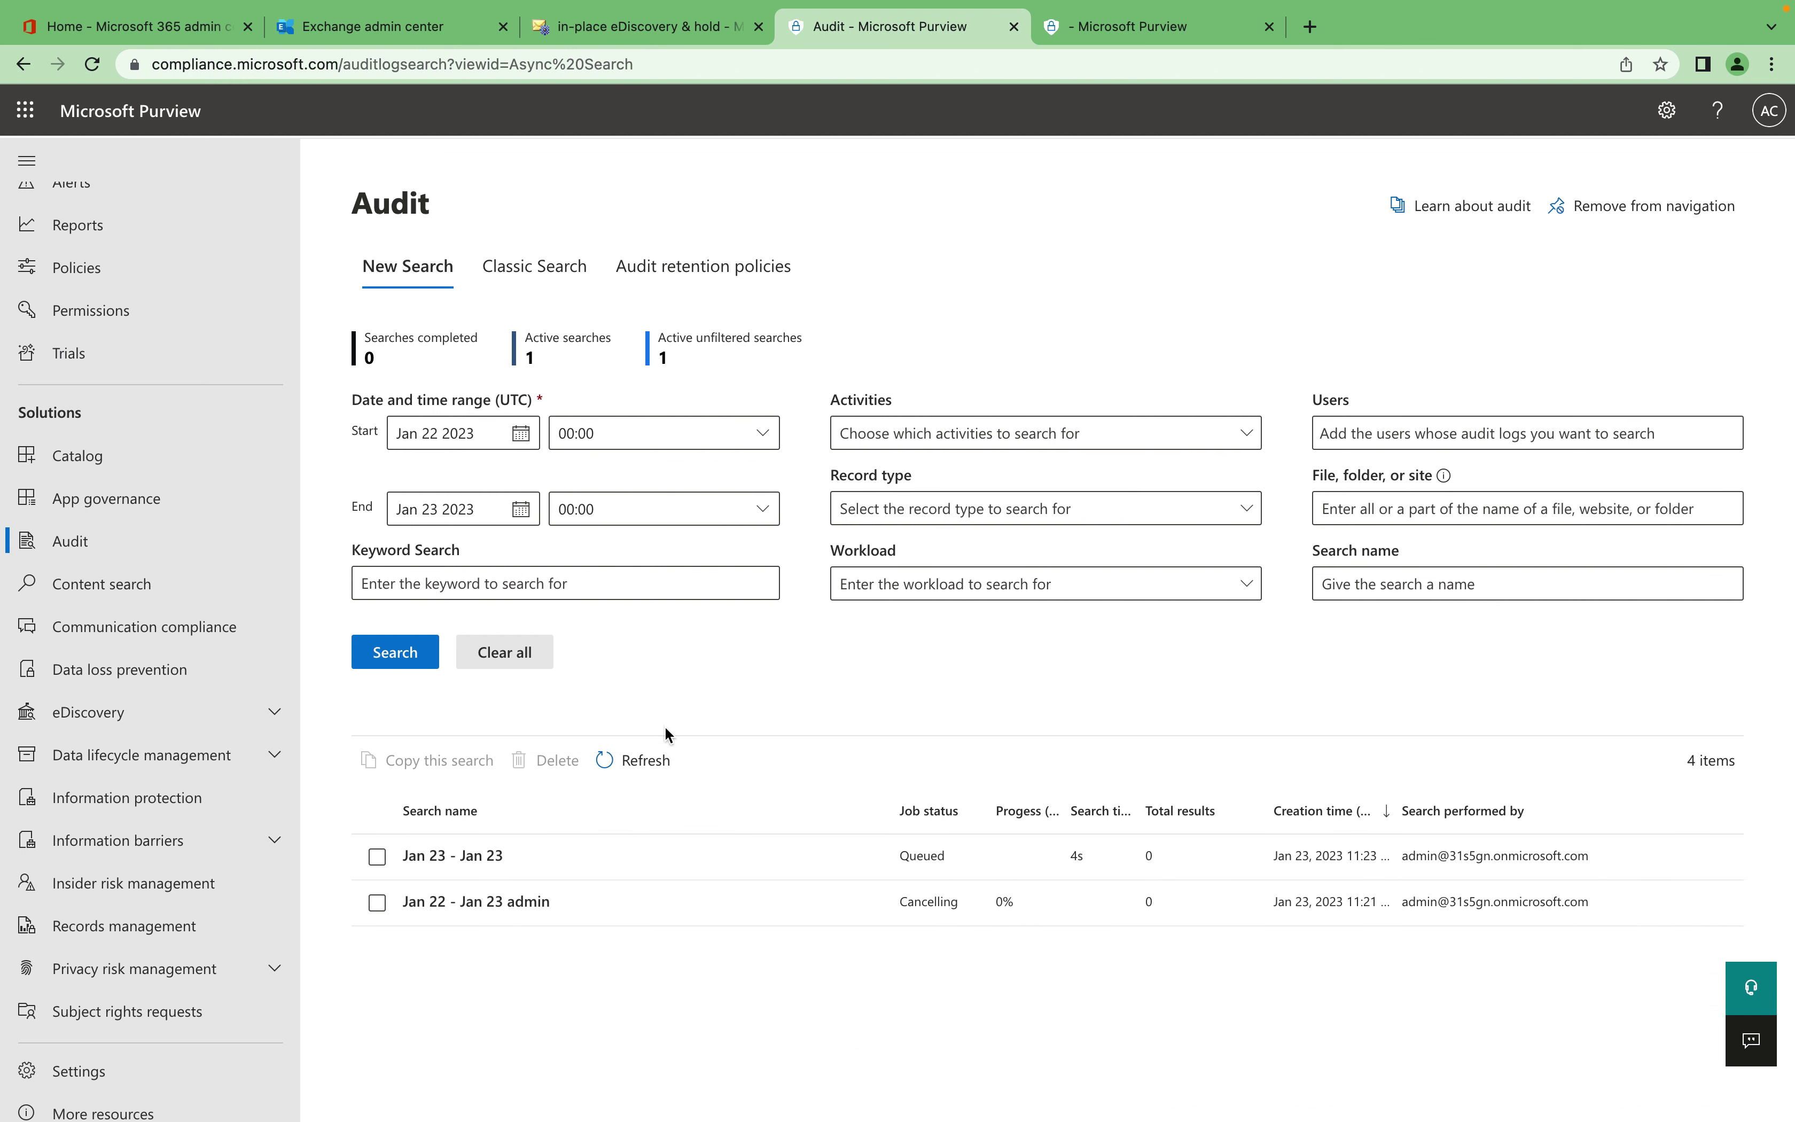
{"action": "left_click", "coordinate": [619, 762]}
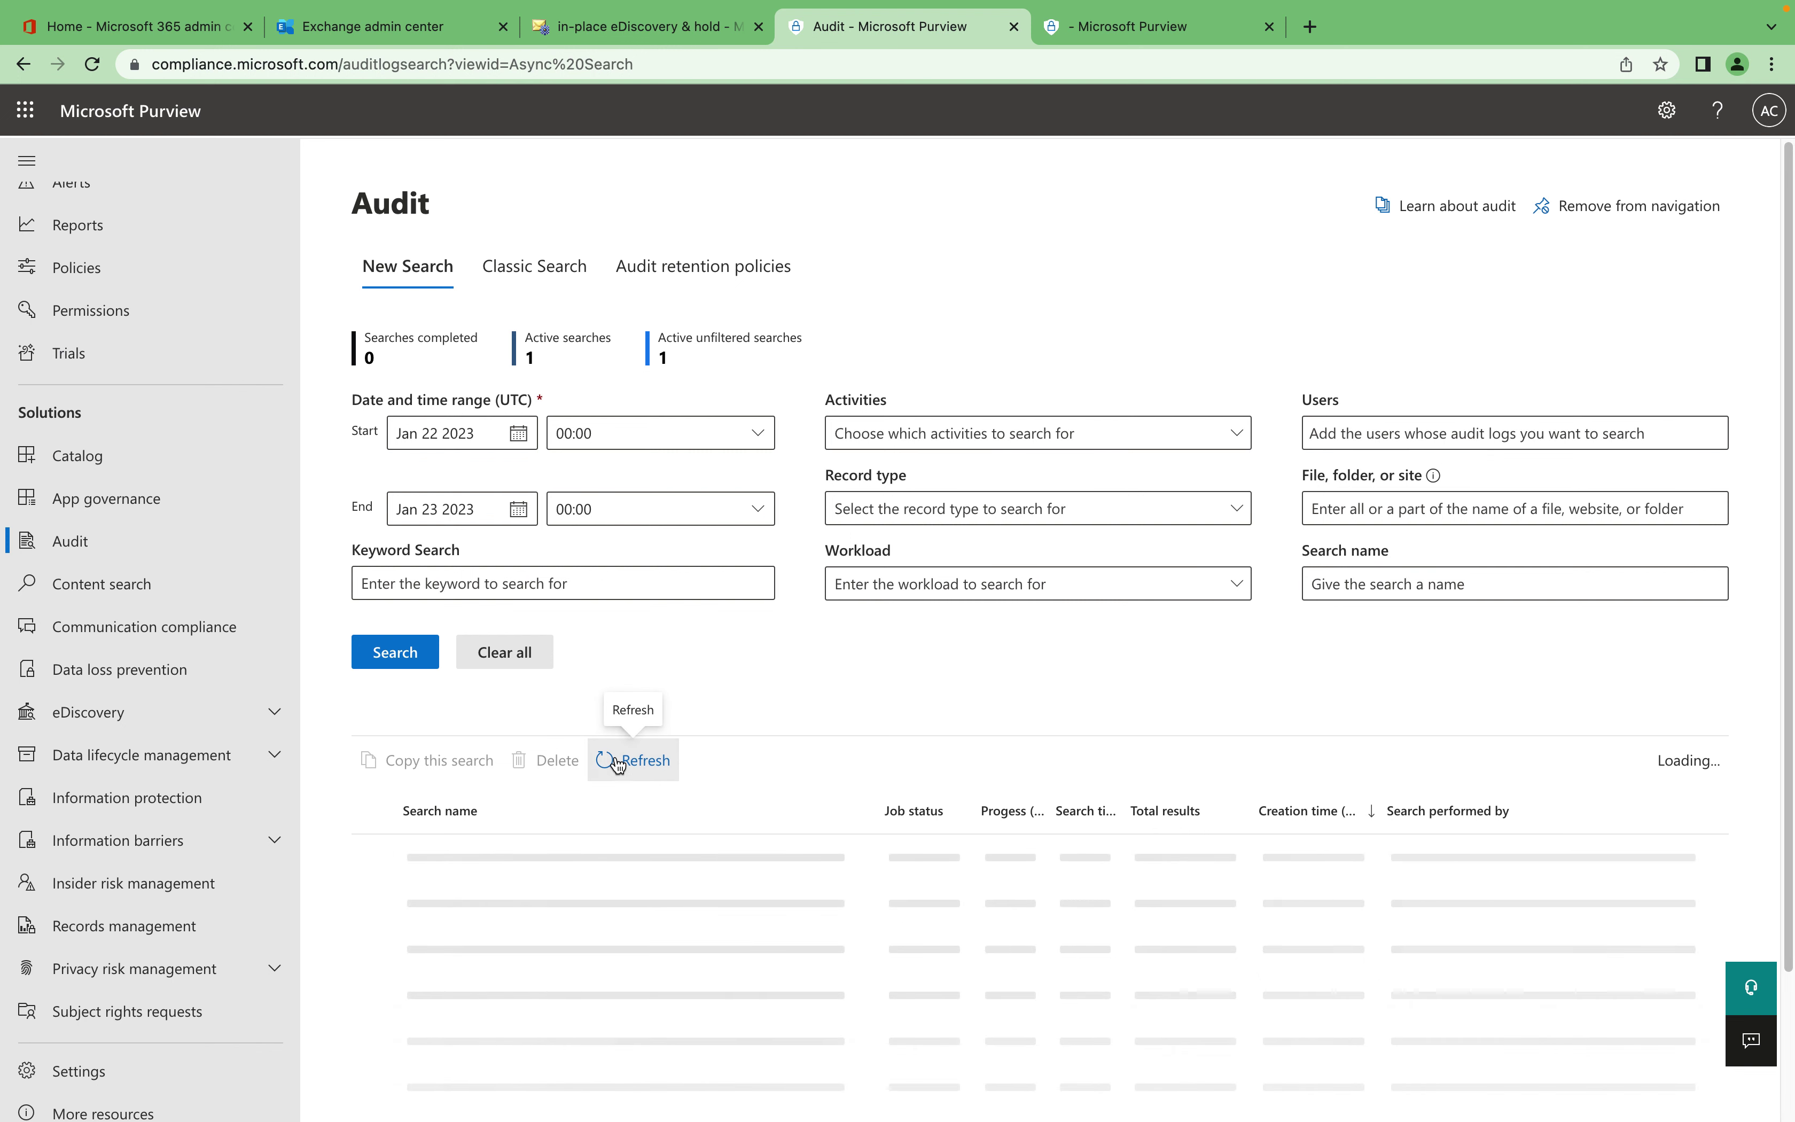
{"action": "left_click", "coordinate": [619, 762]}
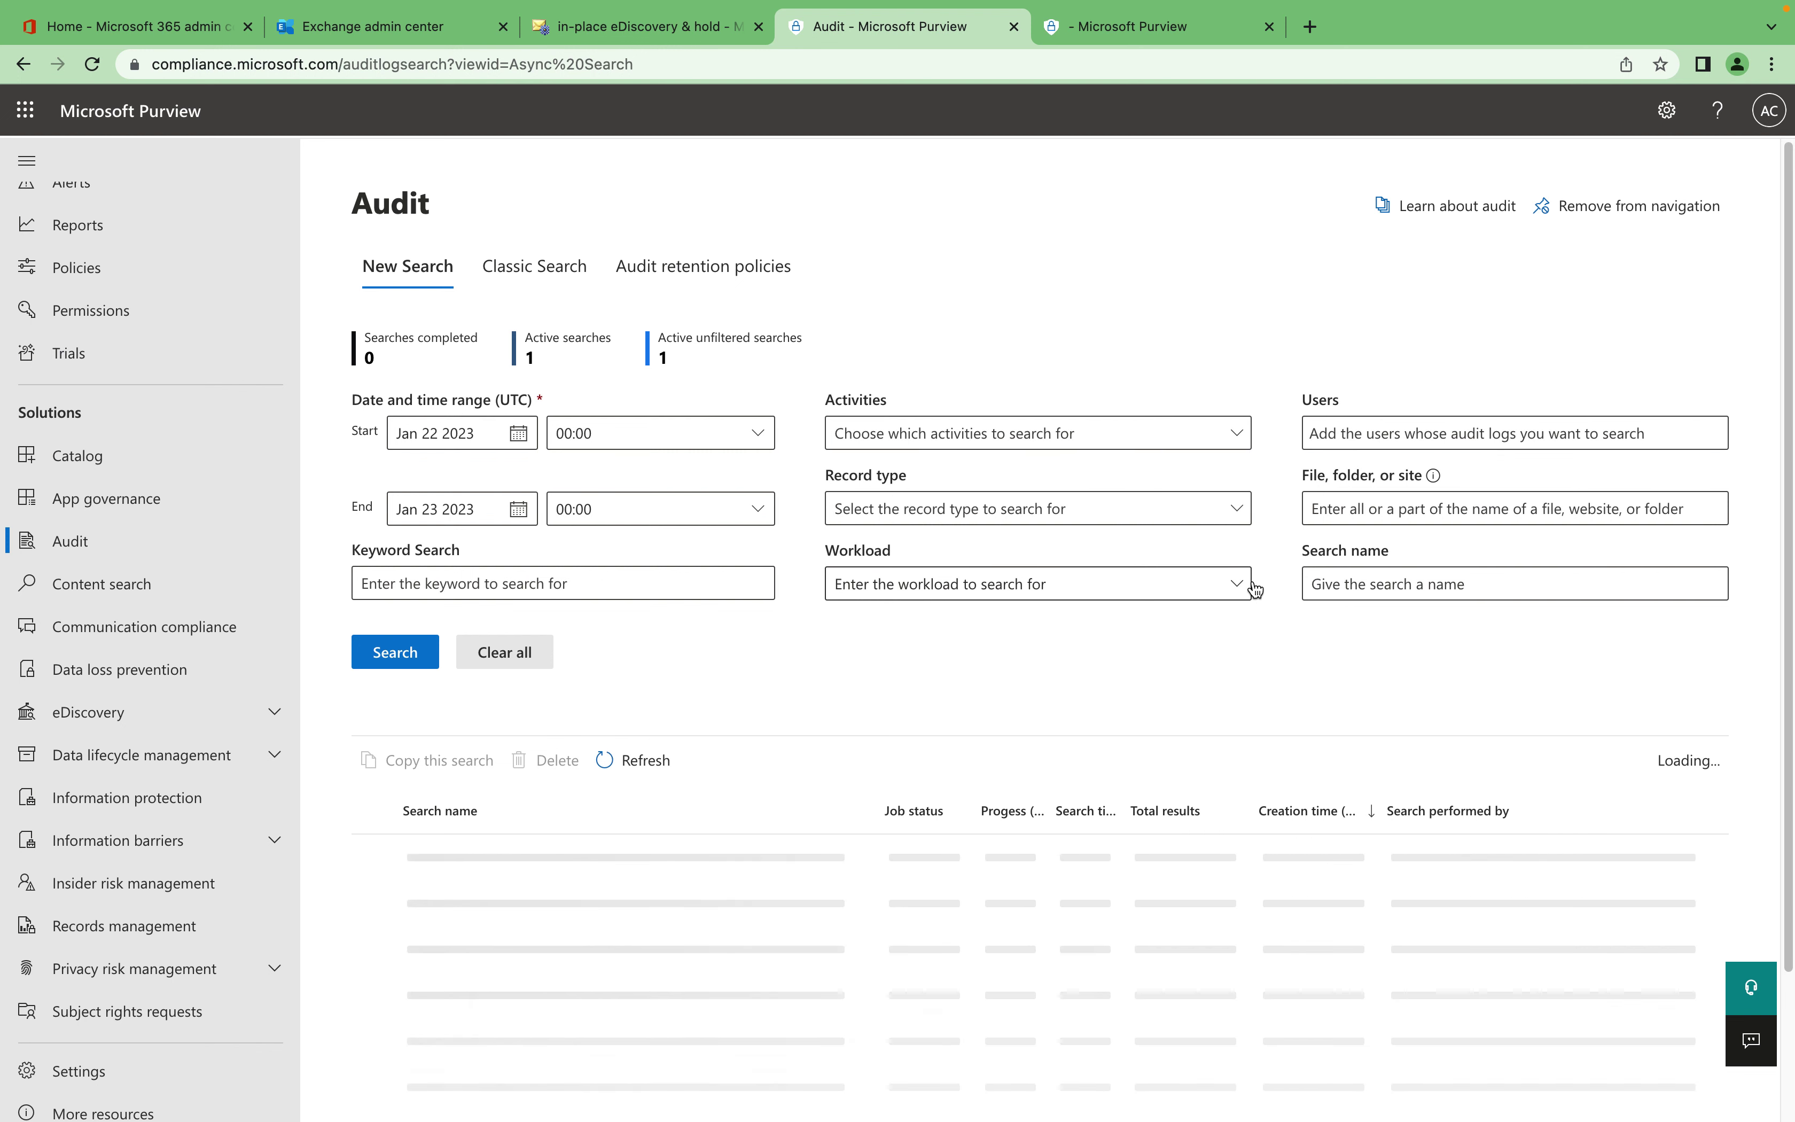
Examine the Record type and Workload filter options of the new audit search without selecting any.
{"action": "left_click", "coordinate": [1243, 513]}
{"action": "left_click", "coordinate": [1244, 511]}
{"action": "left_click", "coordinate": [1150, 516]}
{"action": "left_click", "coordinate": [1024, 724]}
{"action": "left_click", "coordinate": [724, 636]}
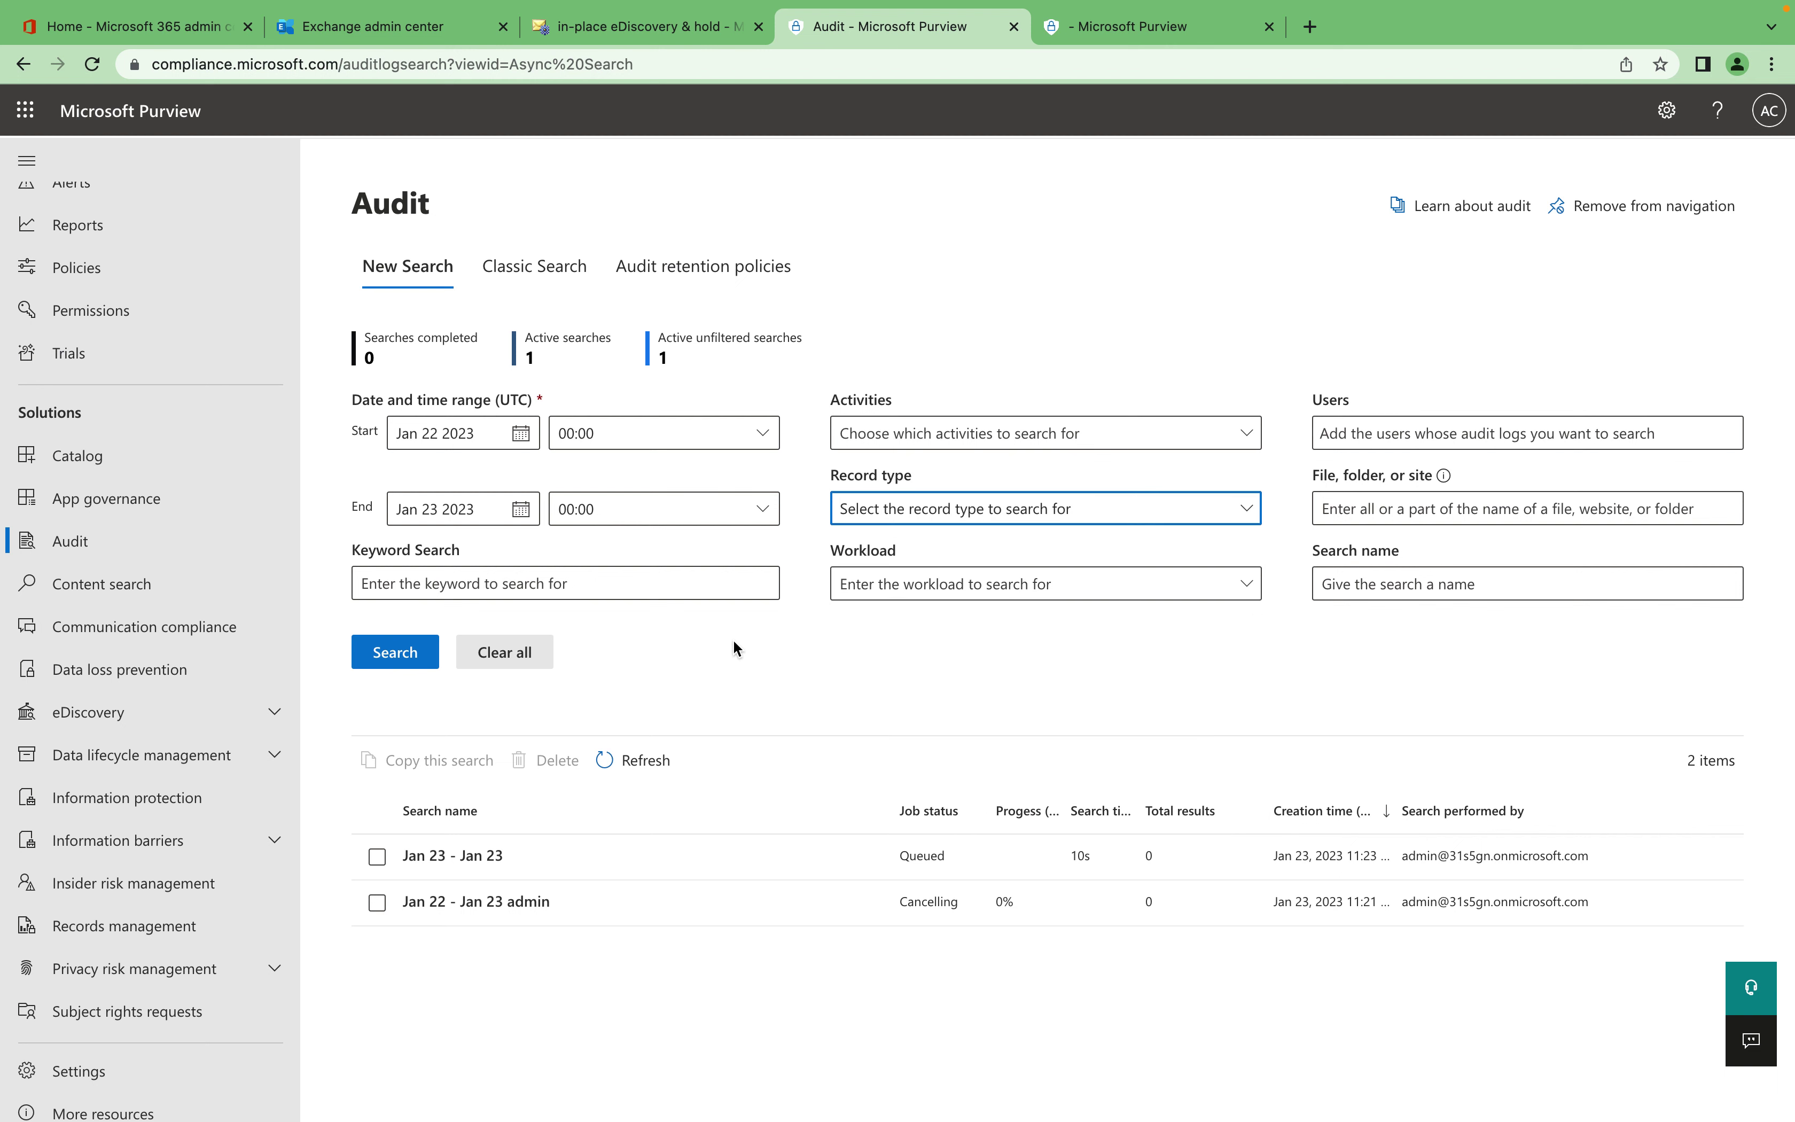
{"action": "left_click", "coordinate": [1077, 588]}
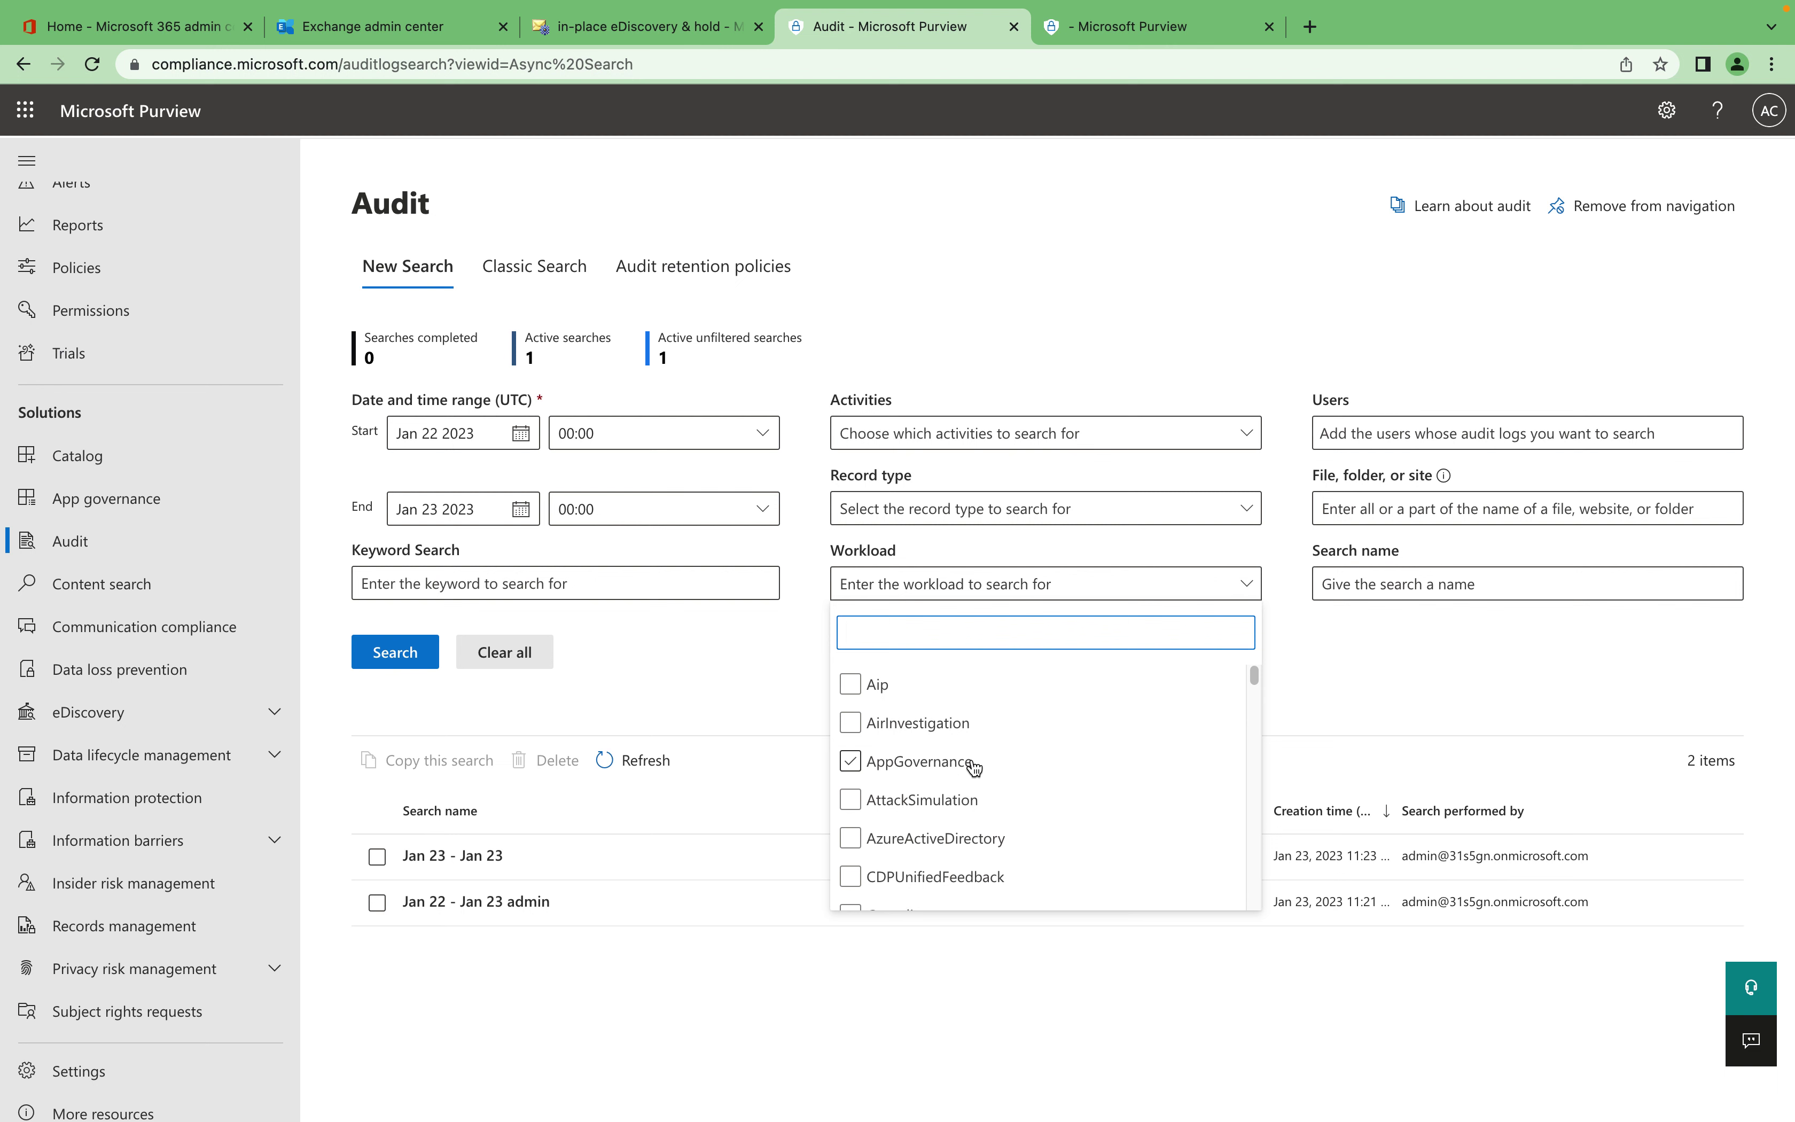
{"action": "left_click", "coordinate": [768, 704]}
Review the Keyword Search, Search name, File, folder, or site, and Users fields, leaving them empty.
{"action": "left_click", "coordinate": [646, 598]}
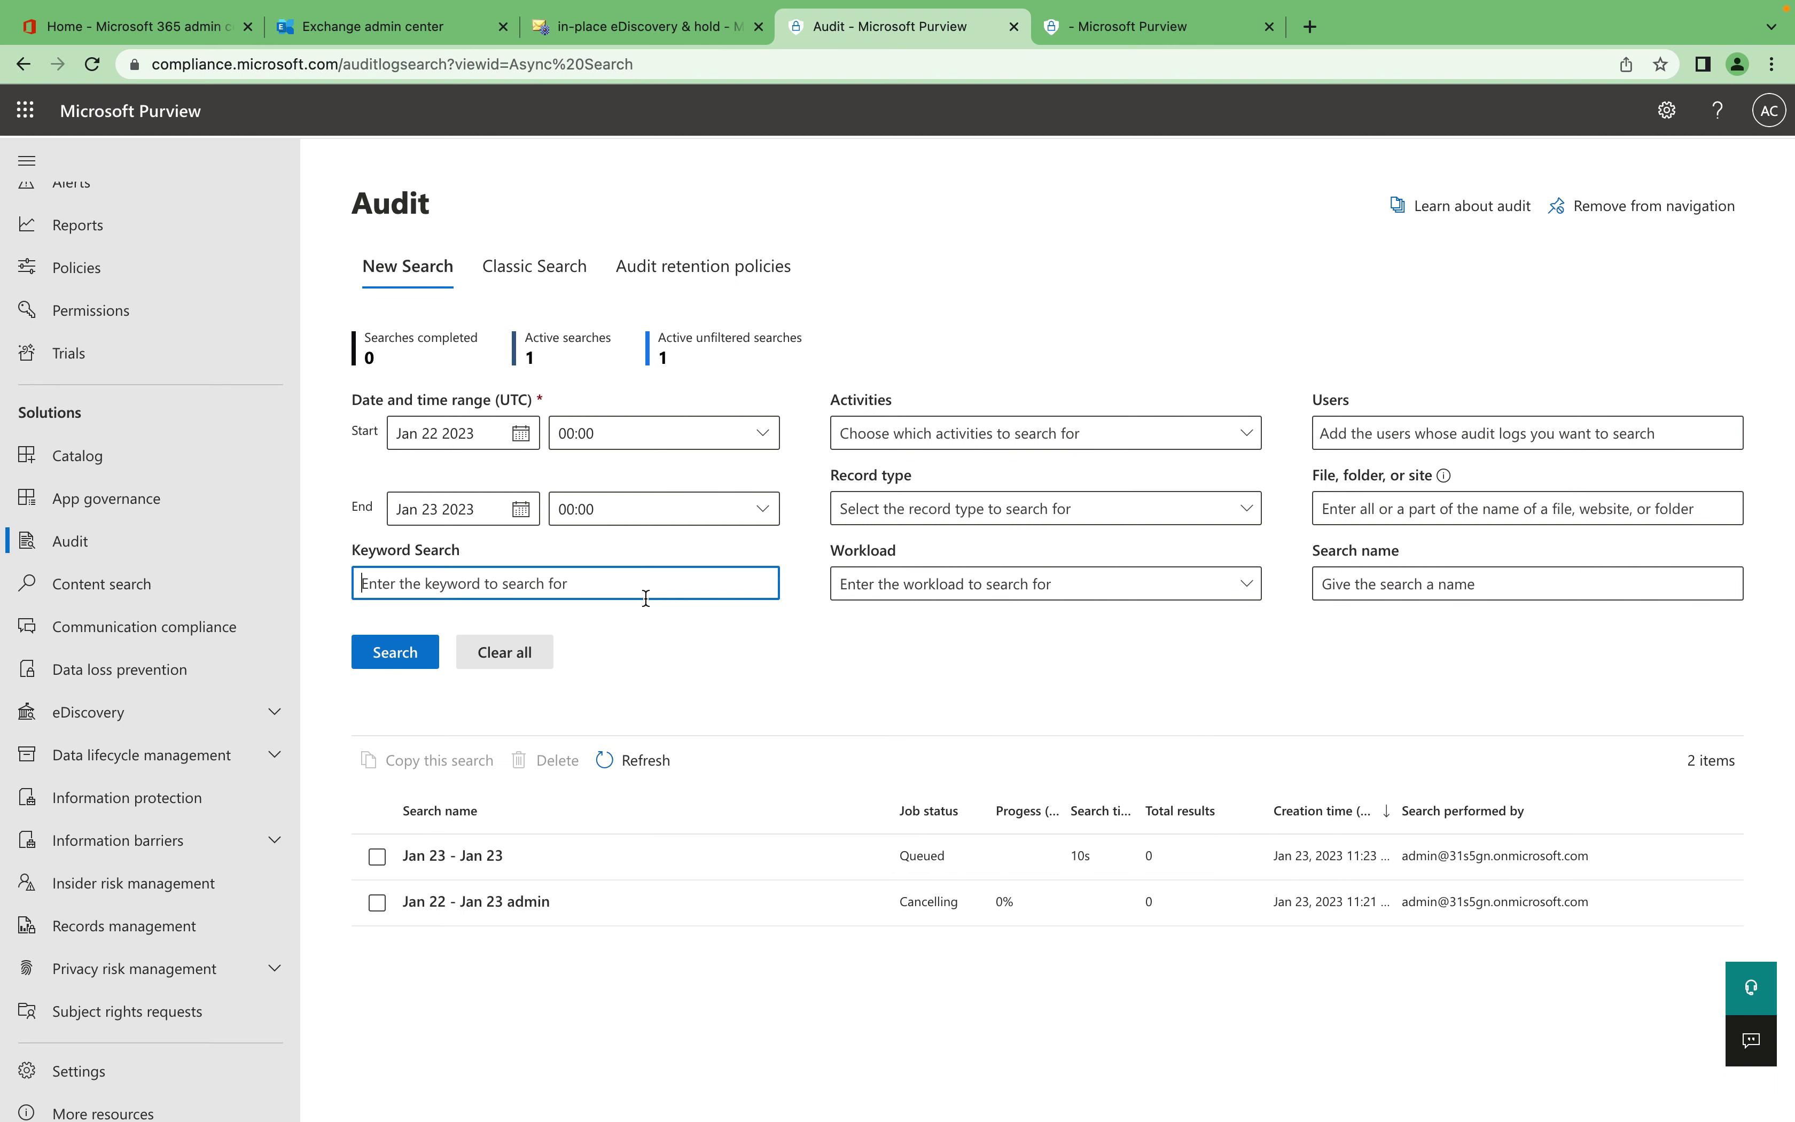
{"action": "left_click", "coordinate": [1461, 588]}
{"action": "left_click", "coordinate": [1469, 520]}
{"action": "left_click", "coordinate": [1466, 439]}
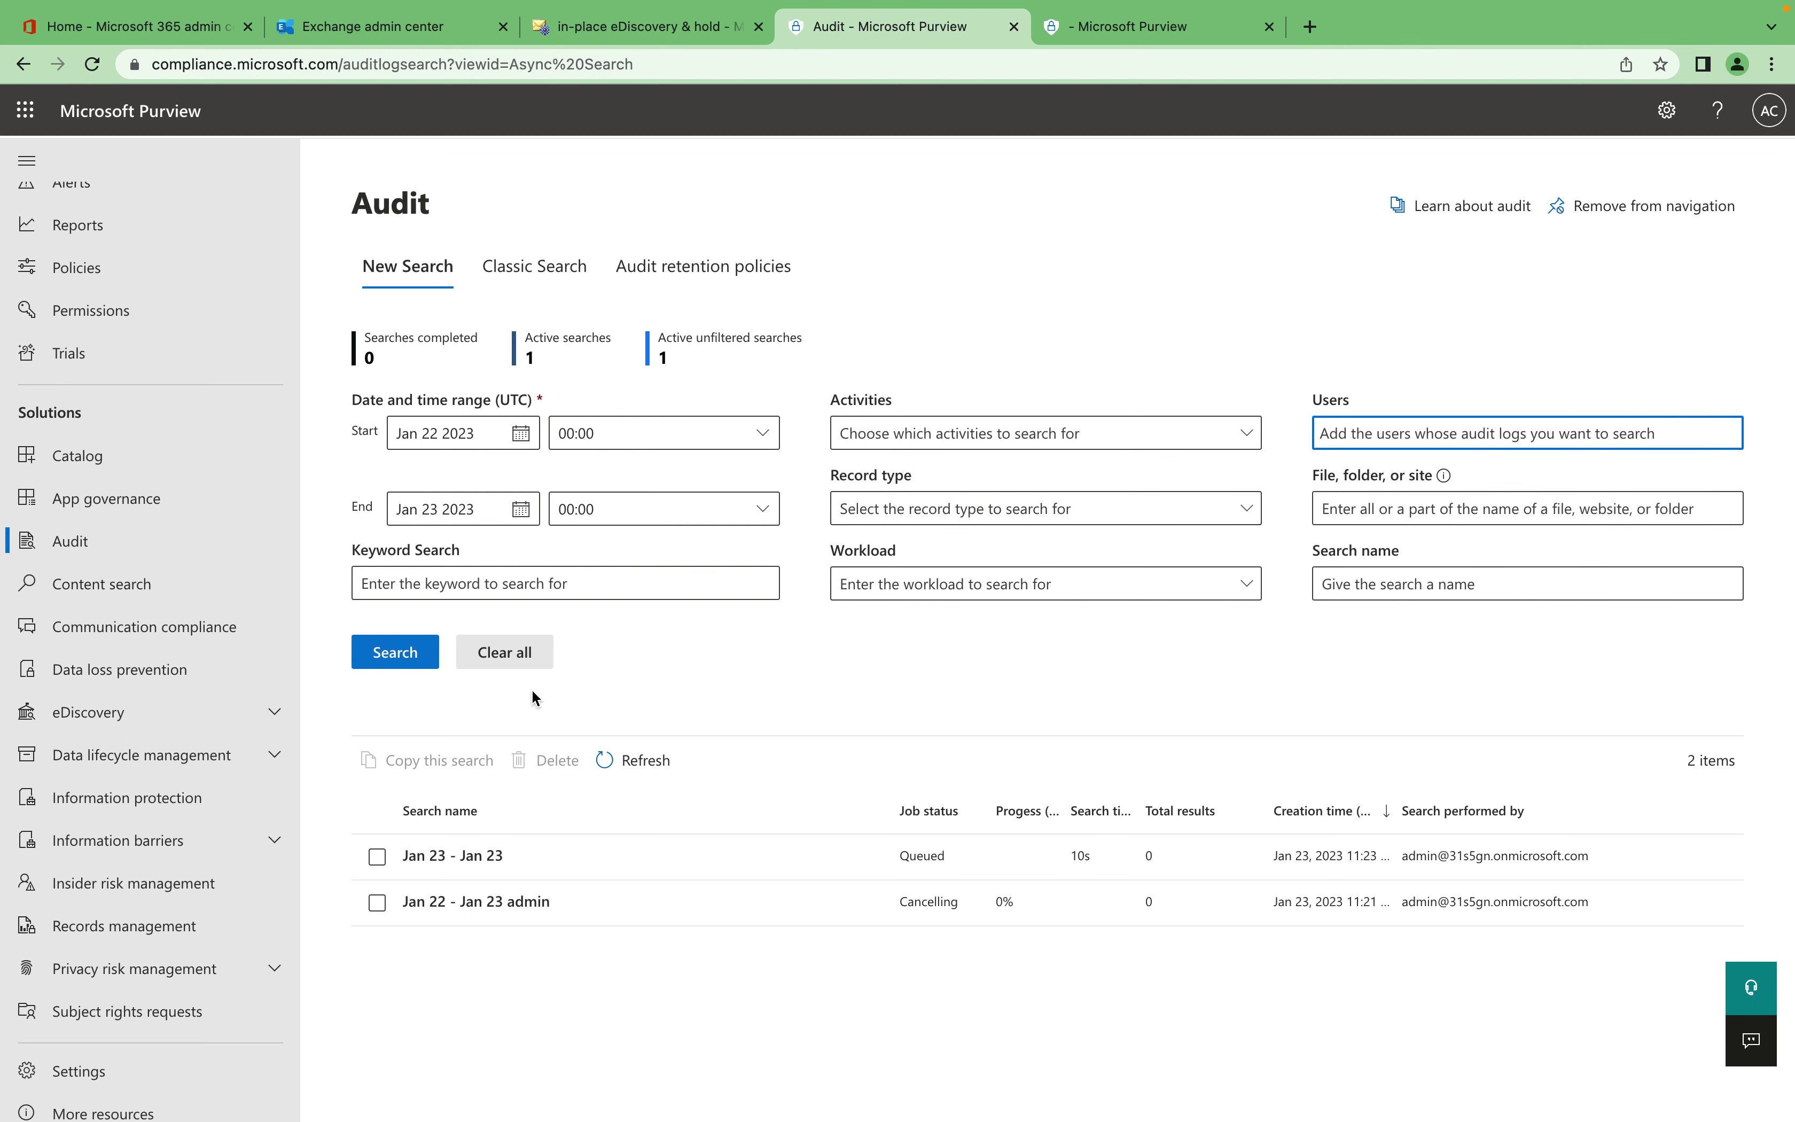
Refresh the audit search list repeatedly to check the job status of both searches.
{"action": "left_click", "coordinate": [630, 758]}
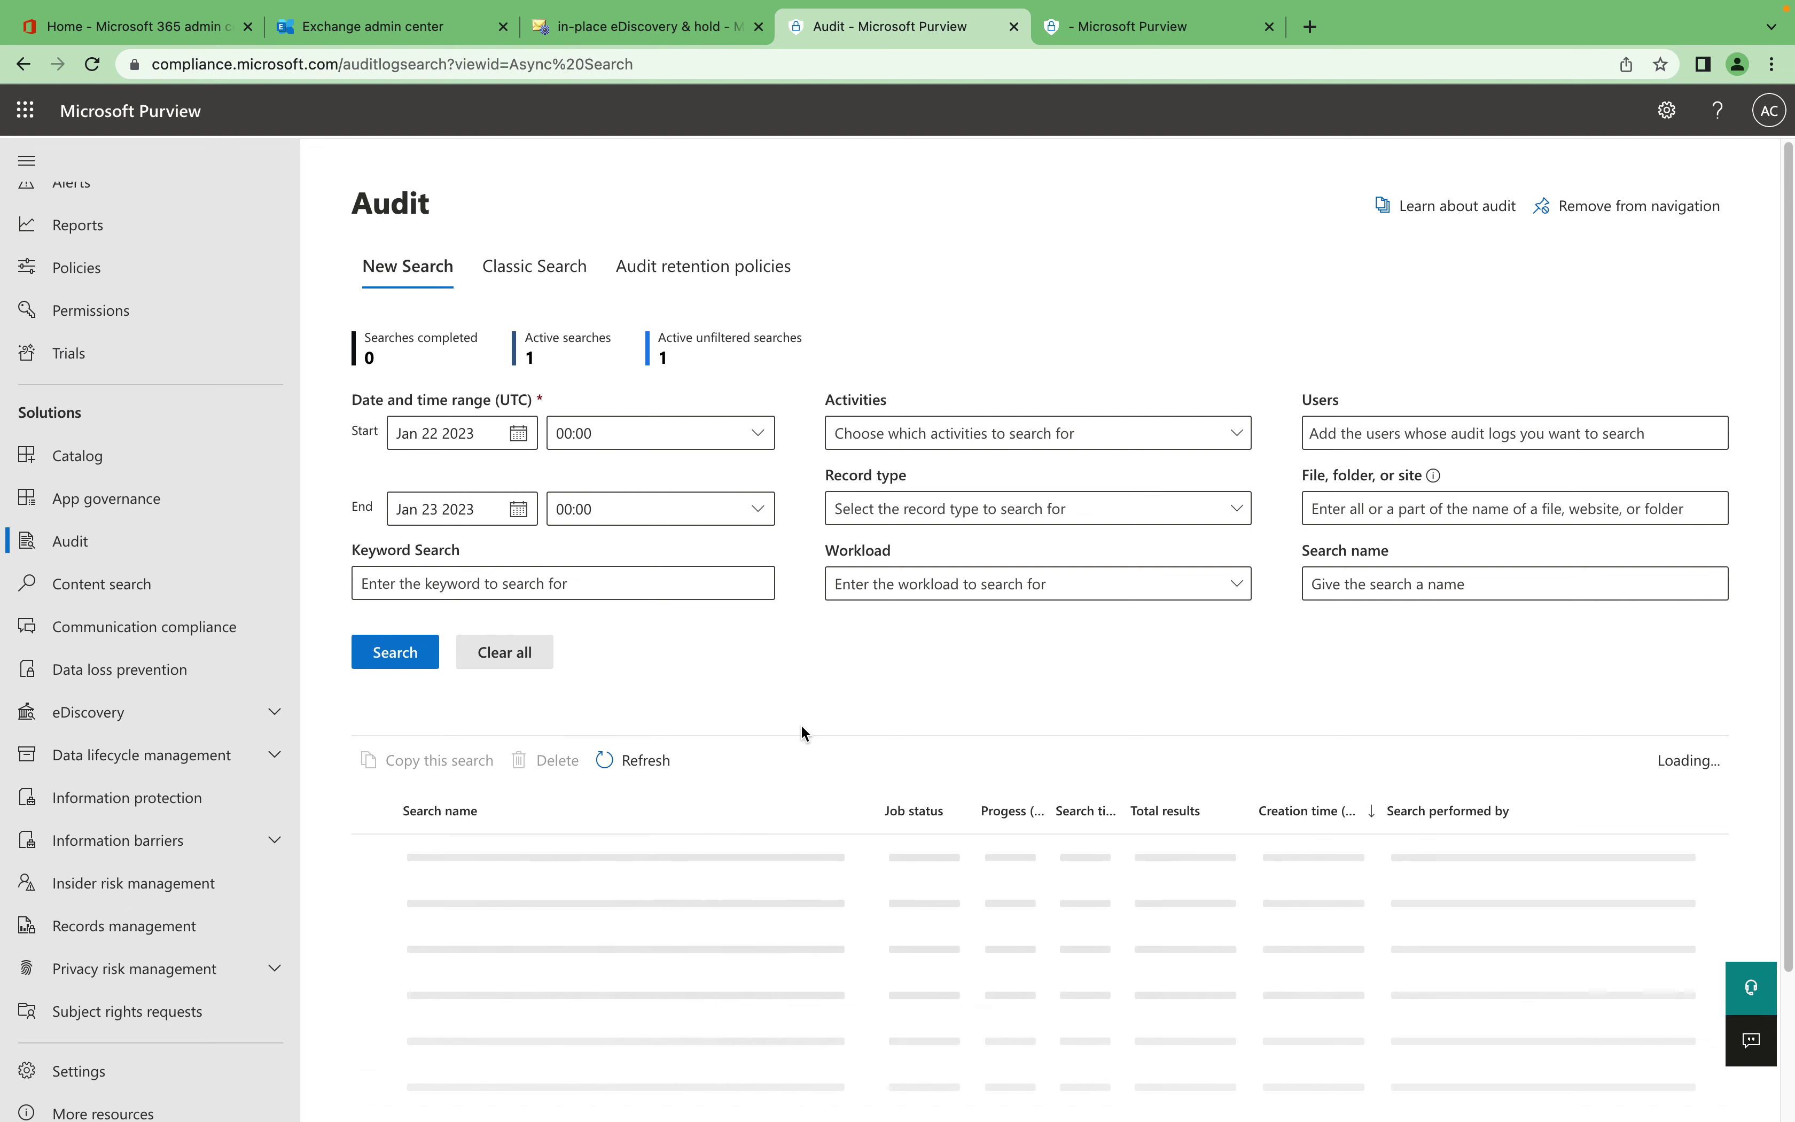
{"action": "left_click", "coordinate": [608, 765]}
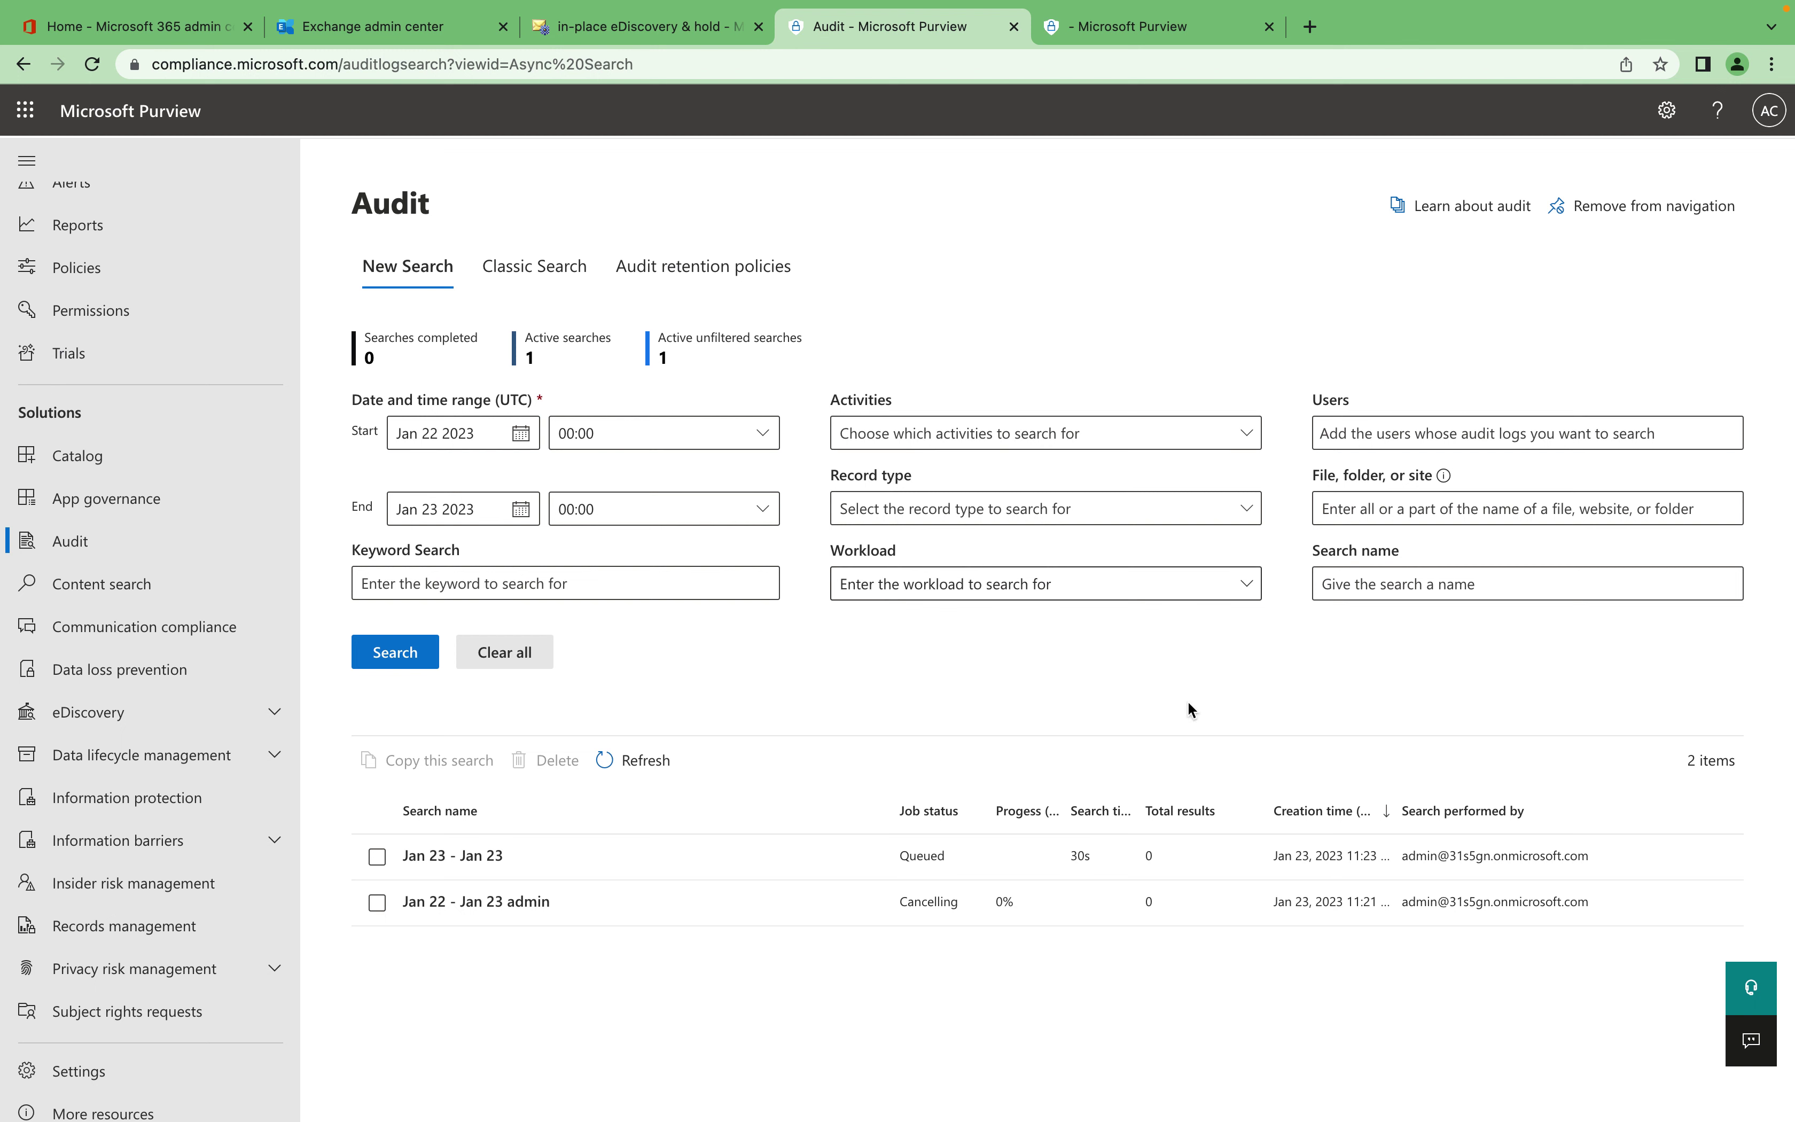
{"action": "left_click", "coordinate": [649, 766]}
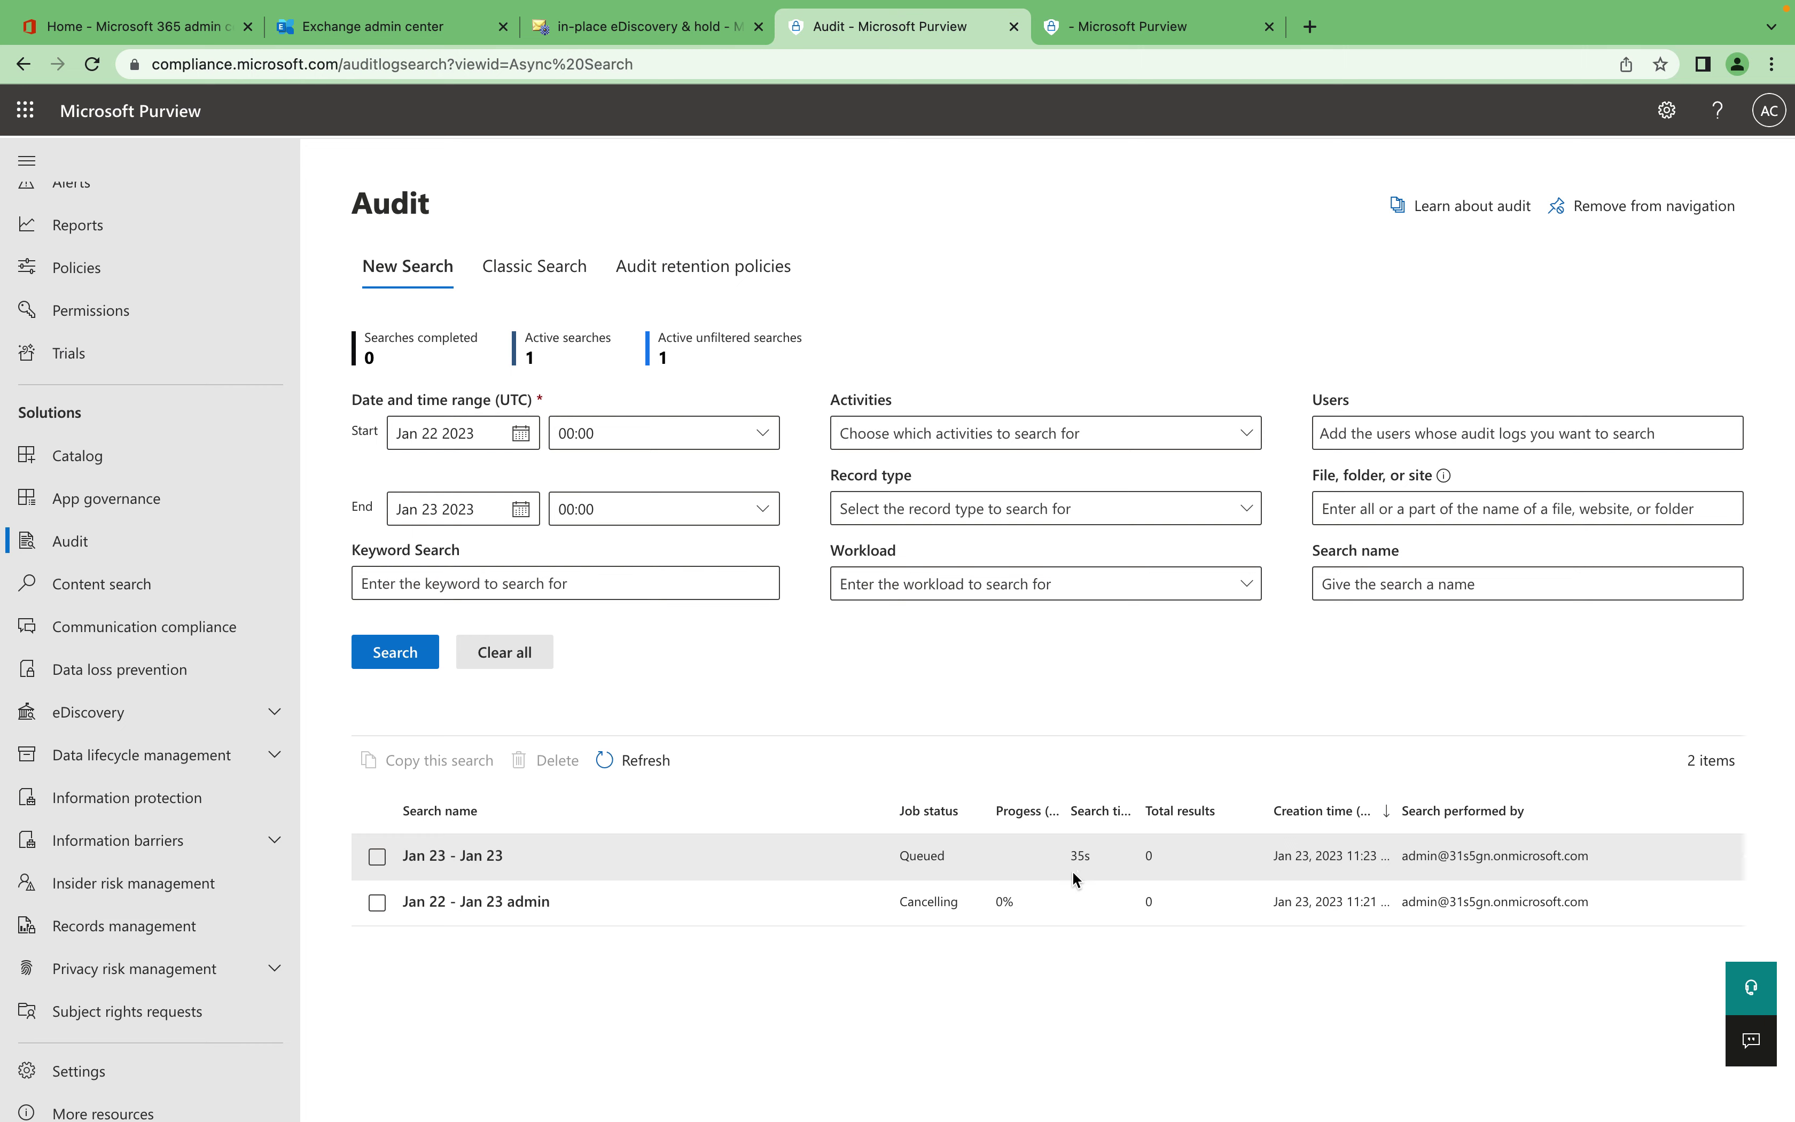
Switch to the classic Exchange admin center and view the auditing reports under compliance management.
{"action": "left_click", "coordinate": [638, 28]}
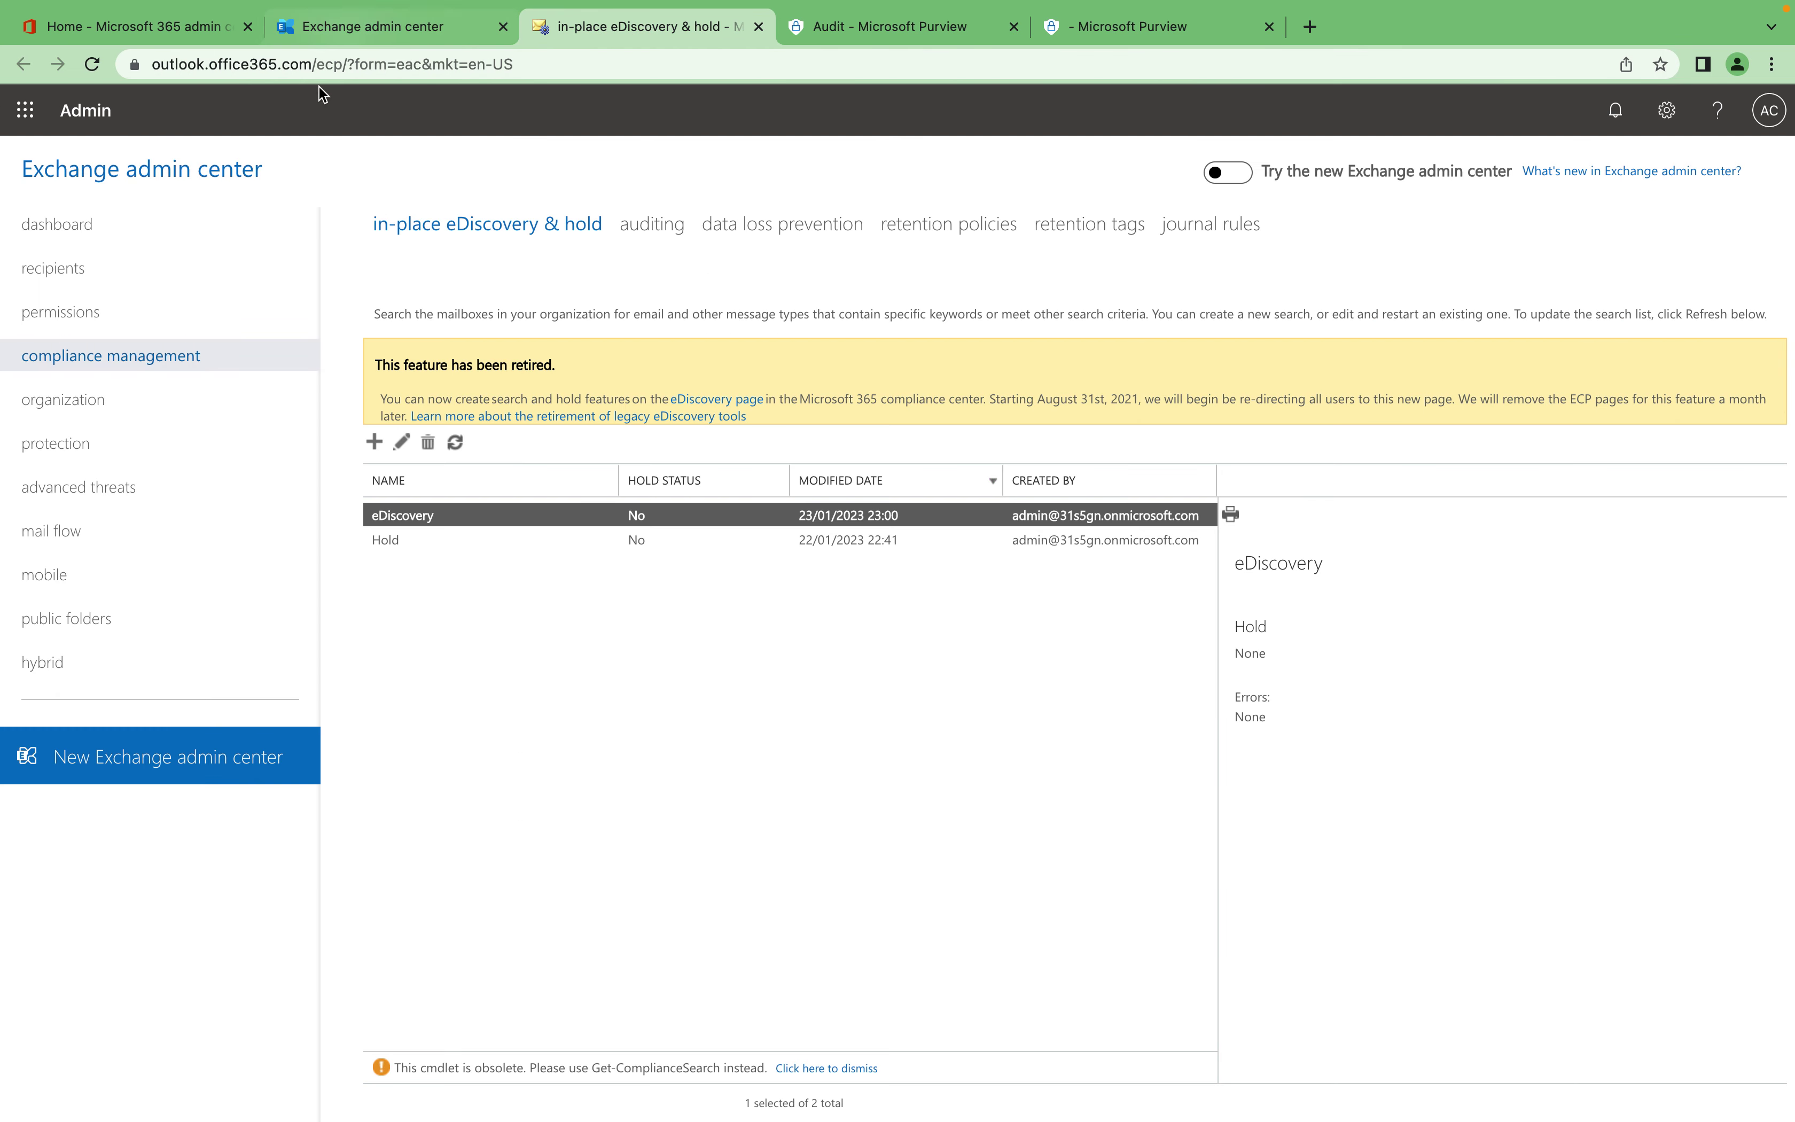
{"action": "left_click", "coordinate": [653, 224]}
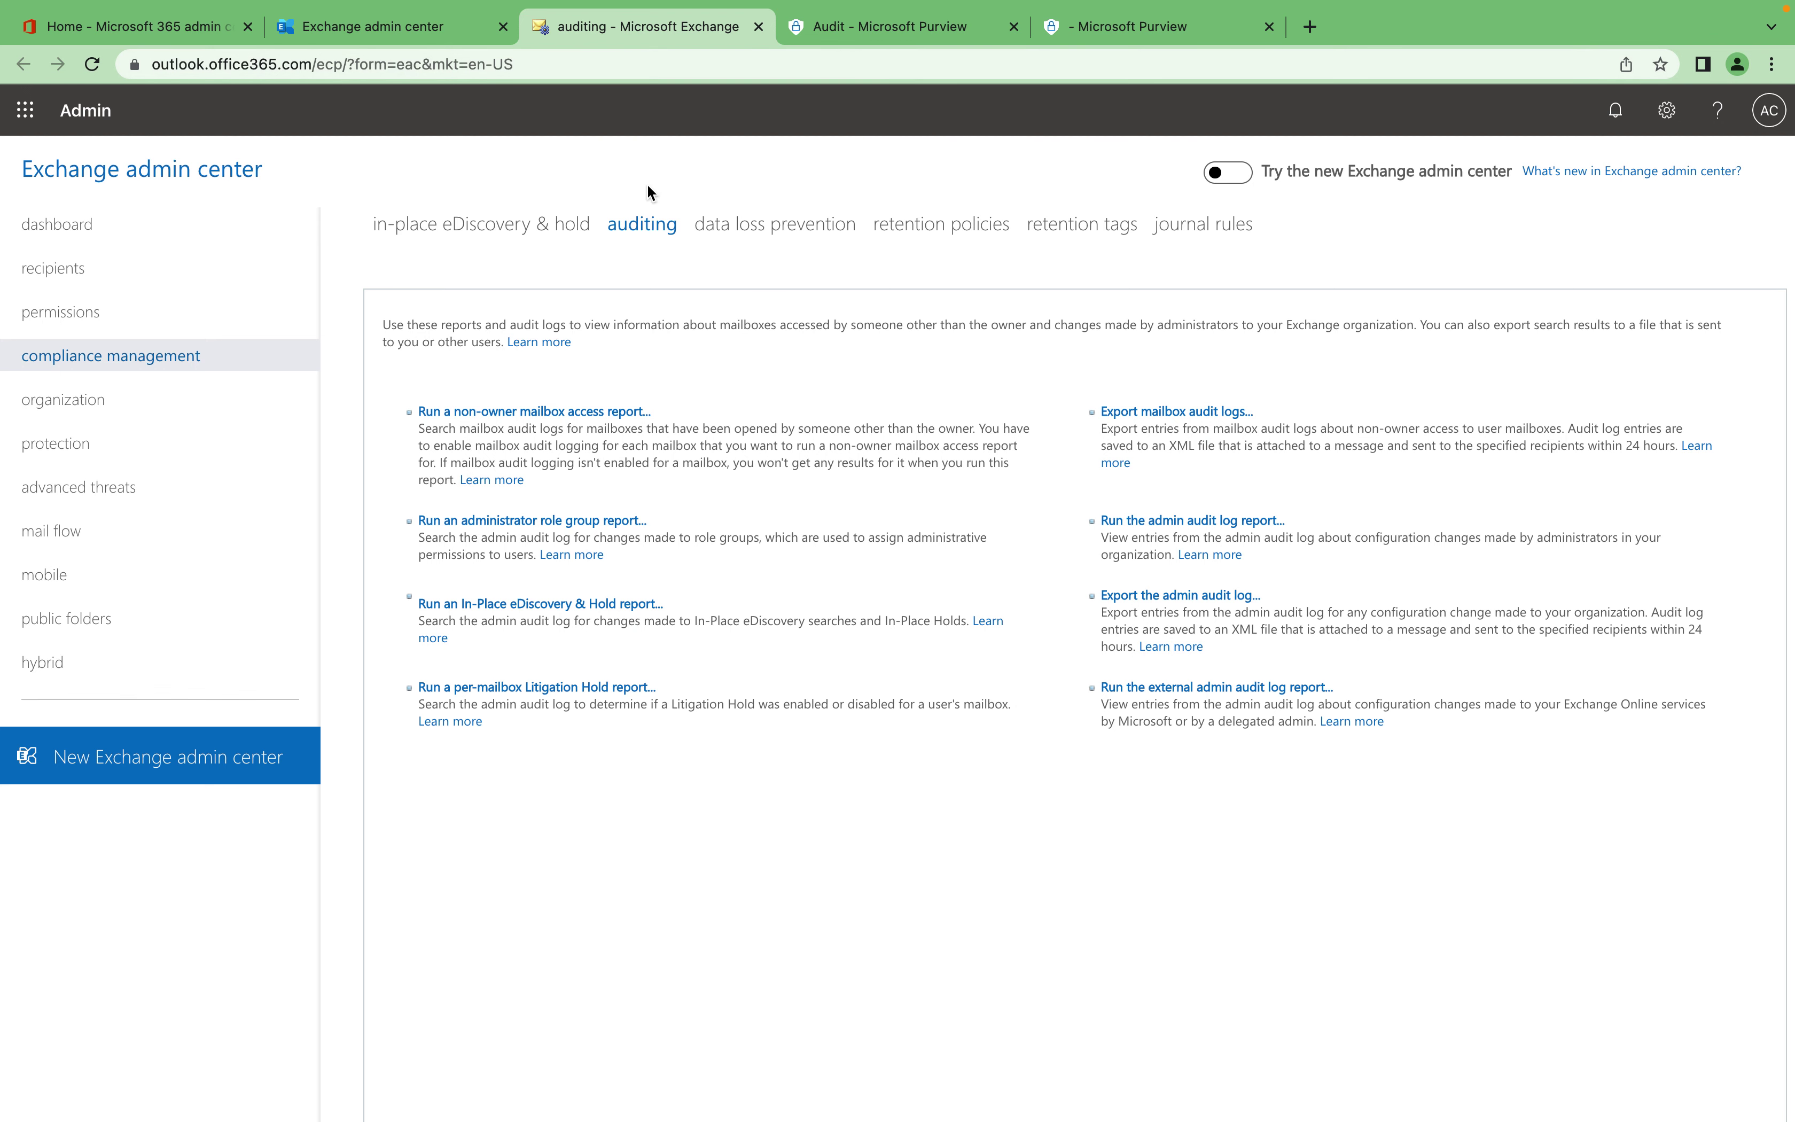
Return to the Purview Audit page and refresh the search list to recheck the job statuses.
{"action": "left_click", "coordinate": [869, 36]}
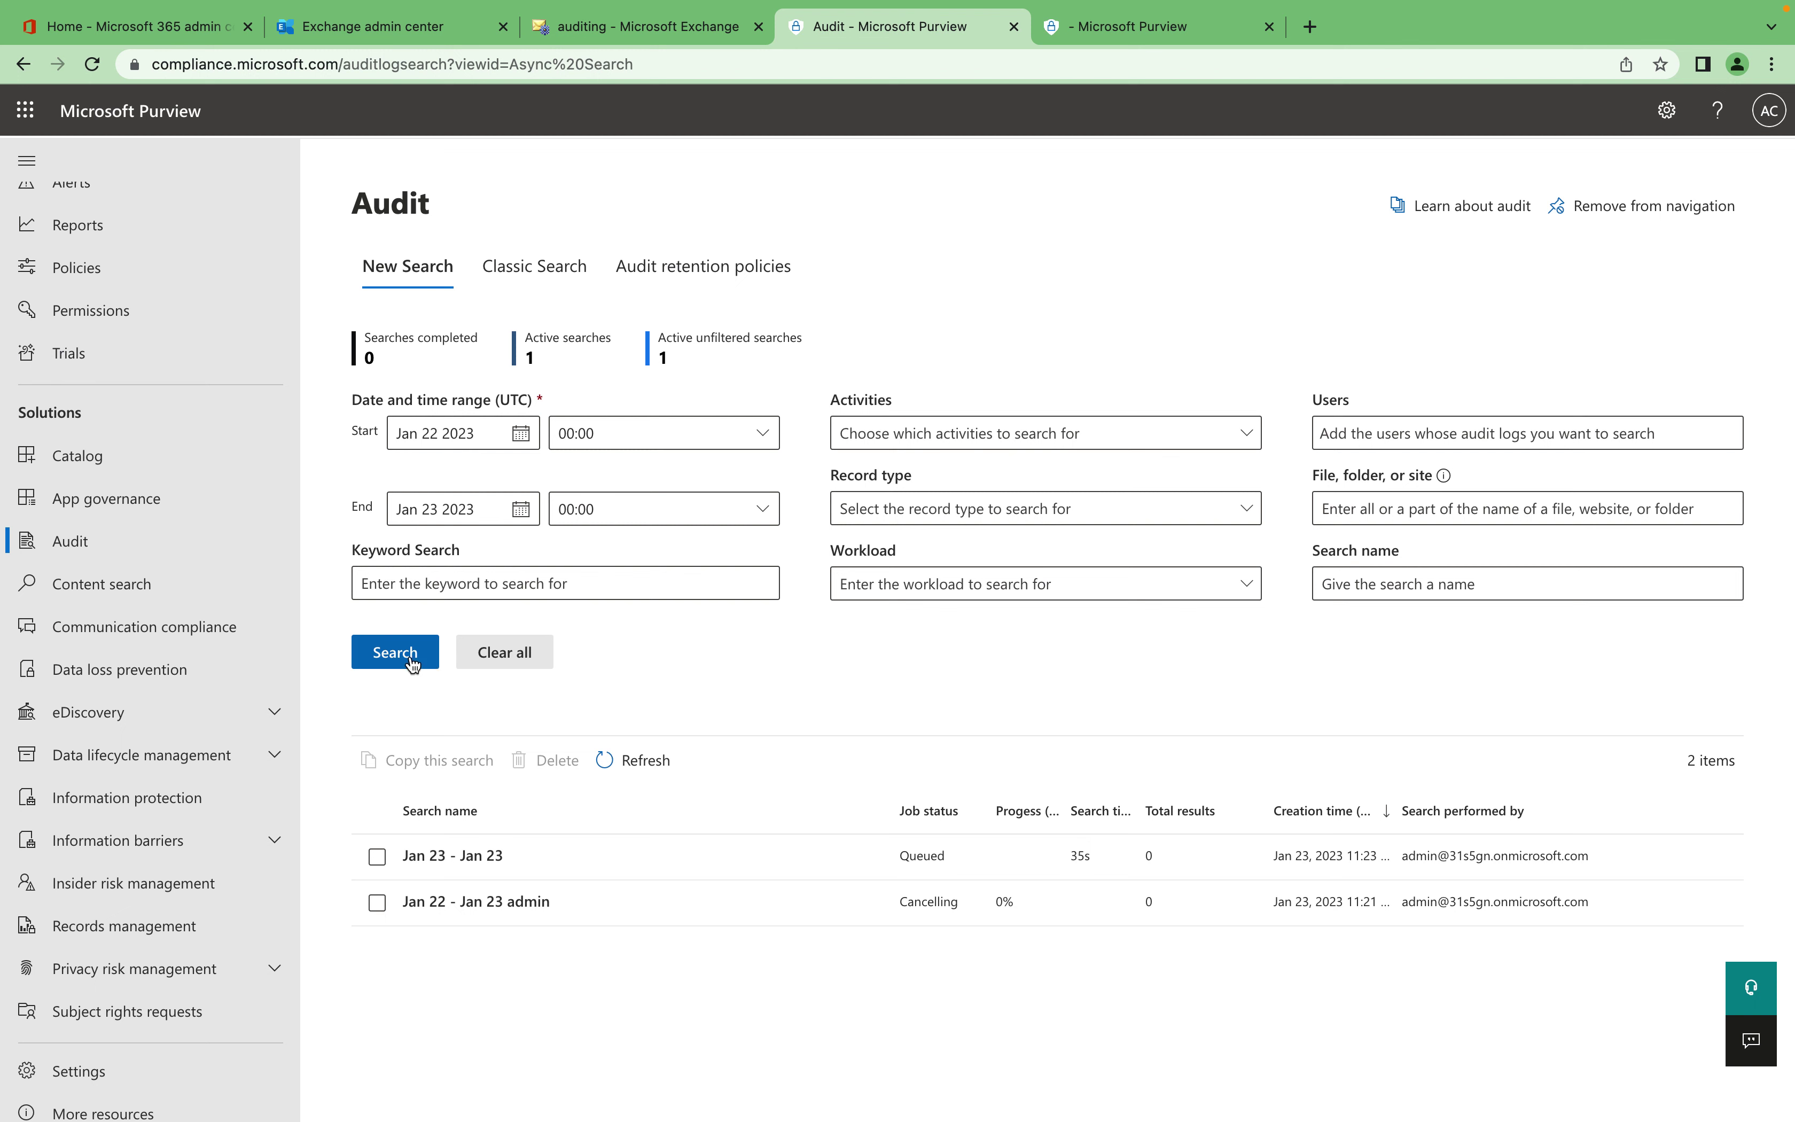
{"action": "left_click", "coordinate": [624, 758]}
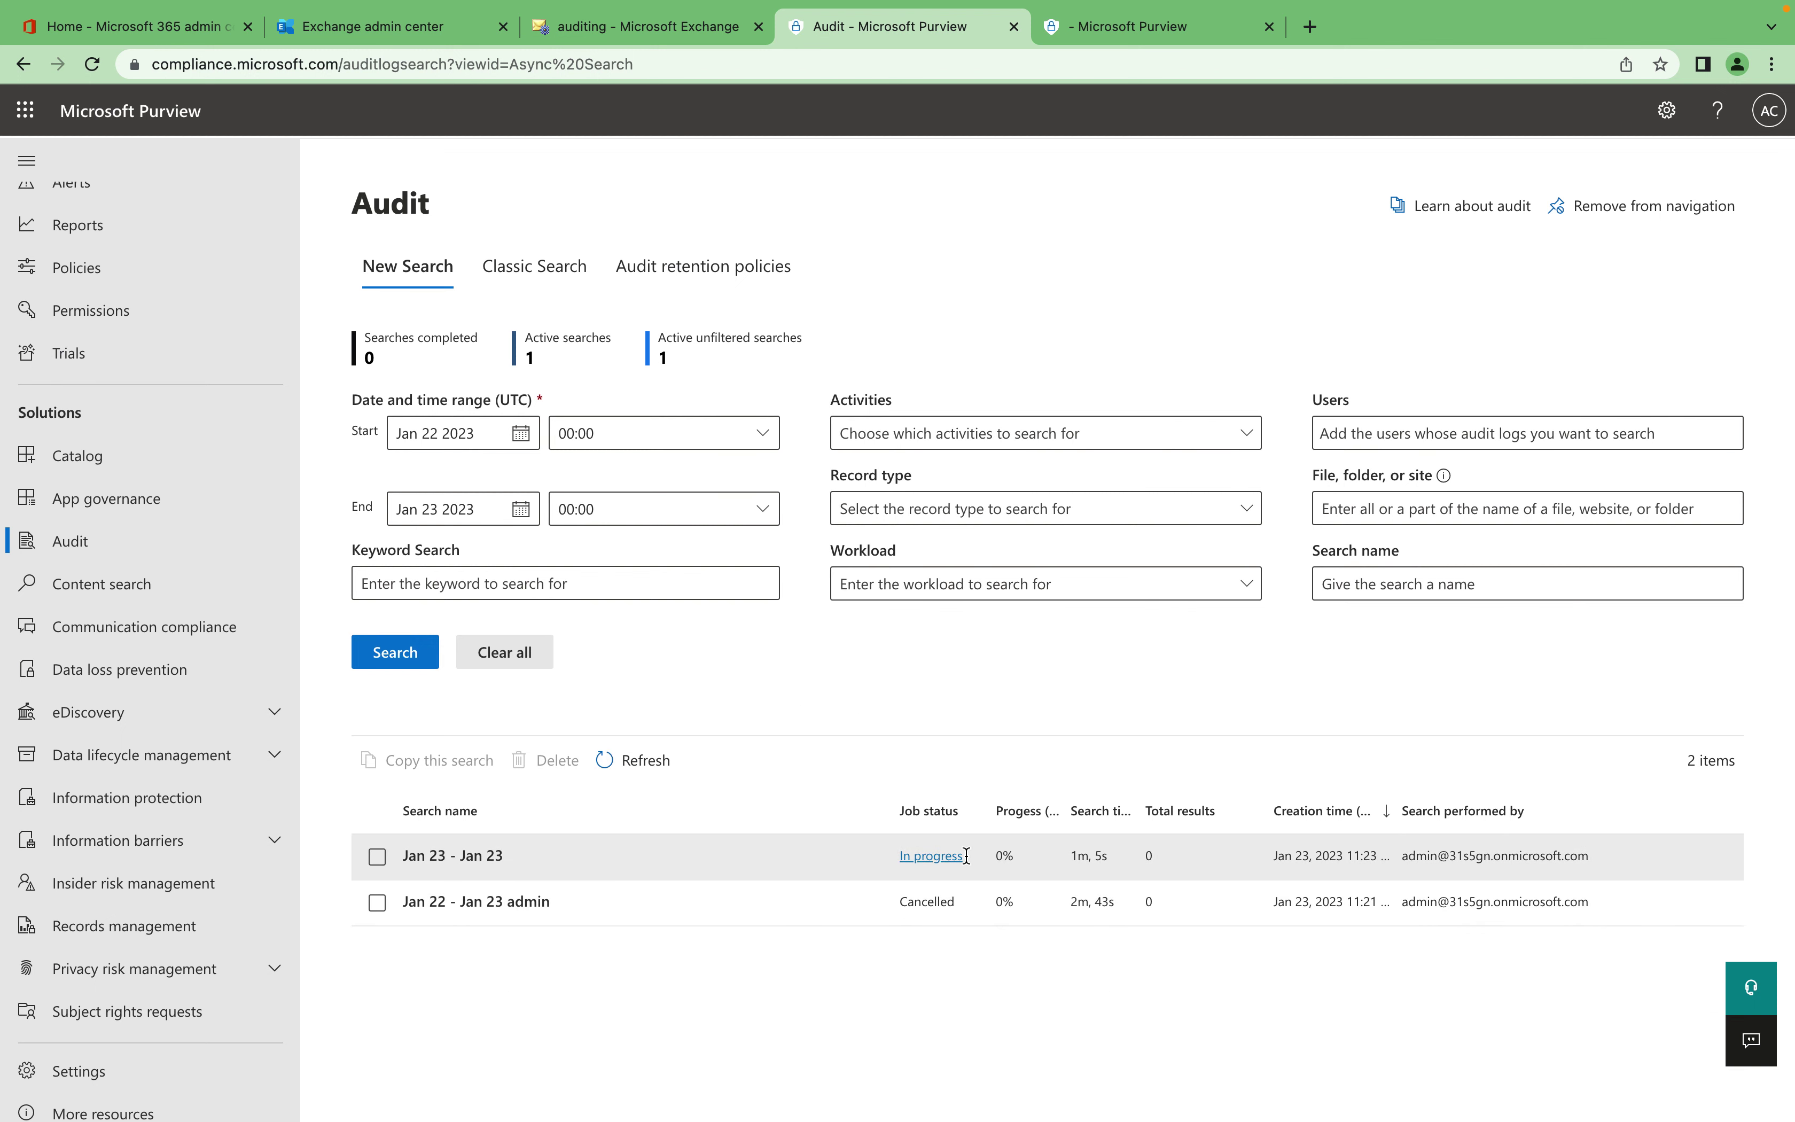
{"action": "left_click", "coordinate": [638, 767]}
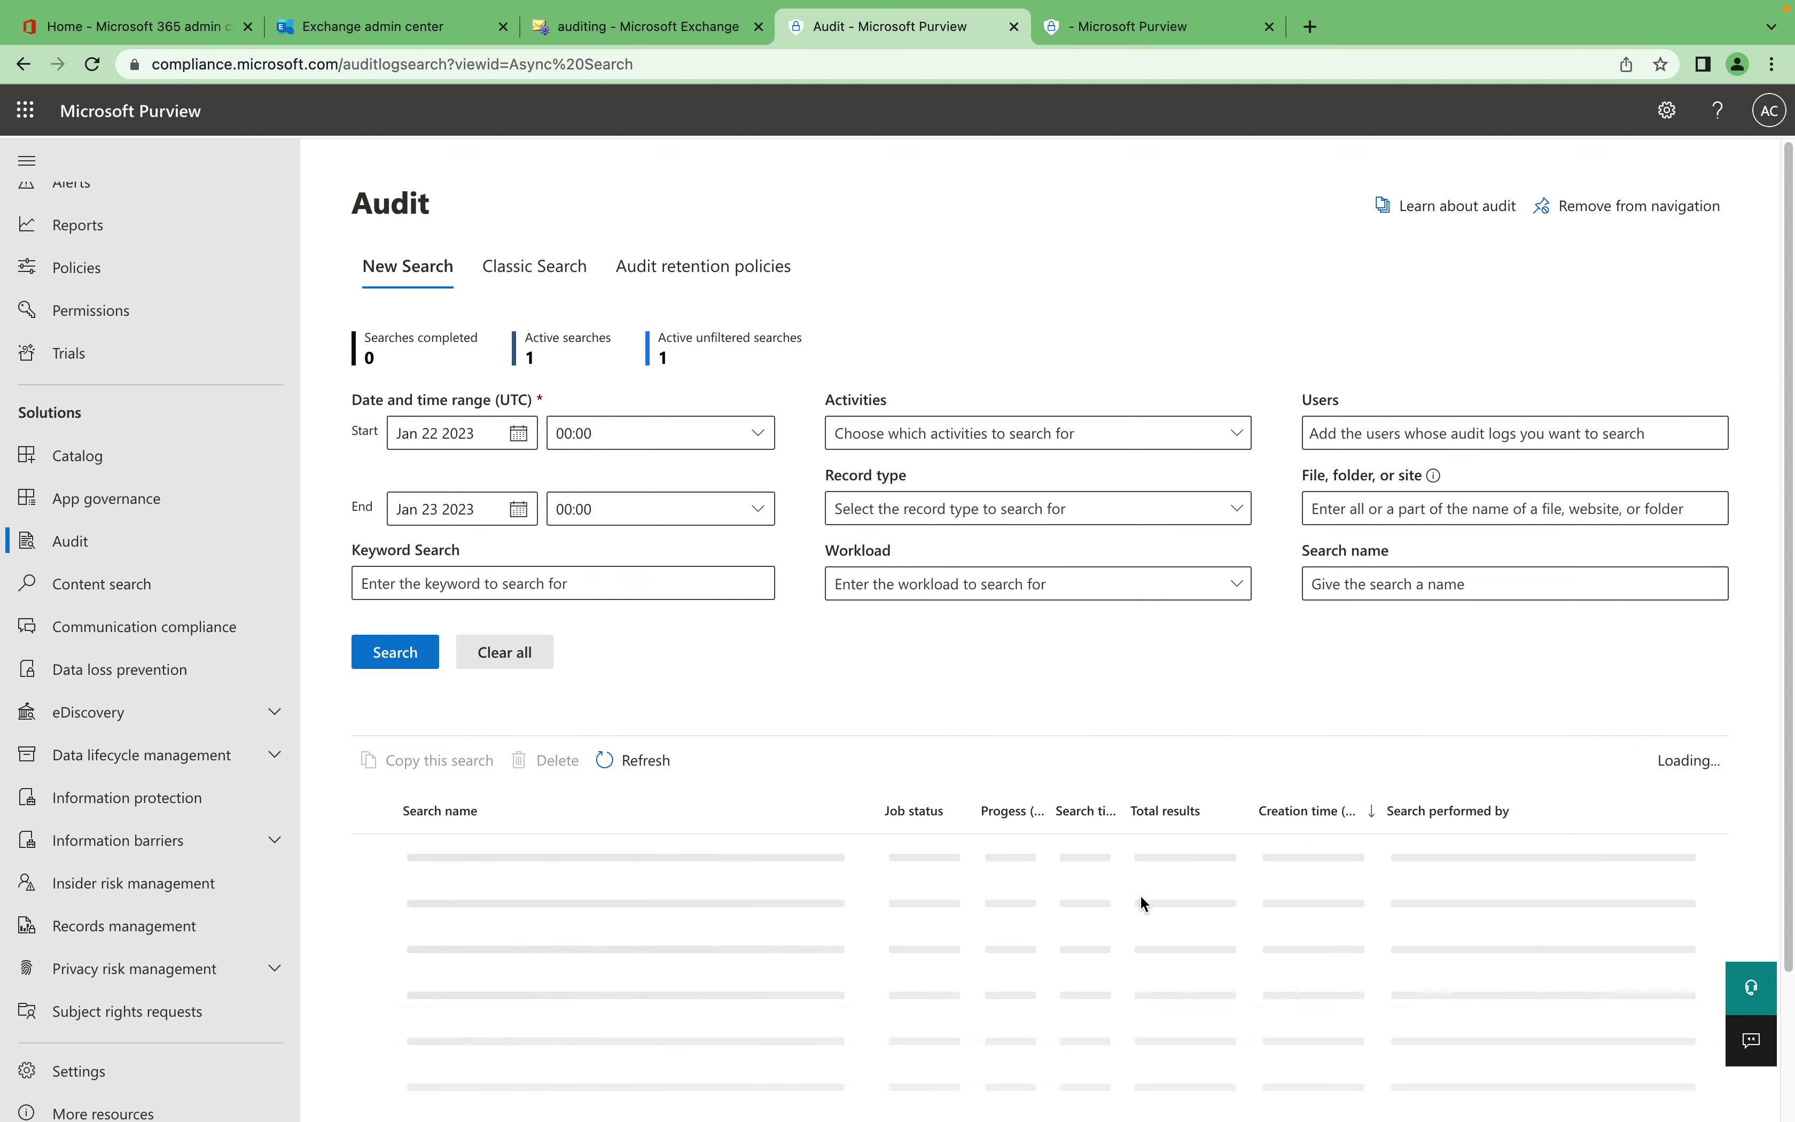
Switch to the new Exchange admin center and look through its navigation entries.
{"action": "left_click", "coordinate": [622, 30]}
{"action": "left_click", "coordinate": [386, 28]}
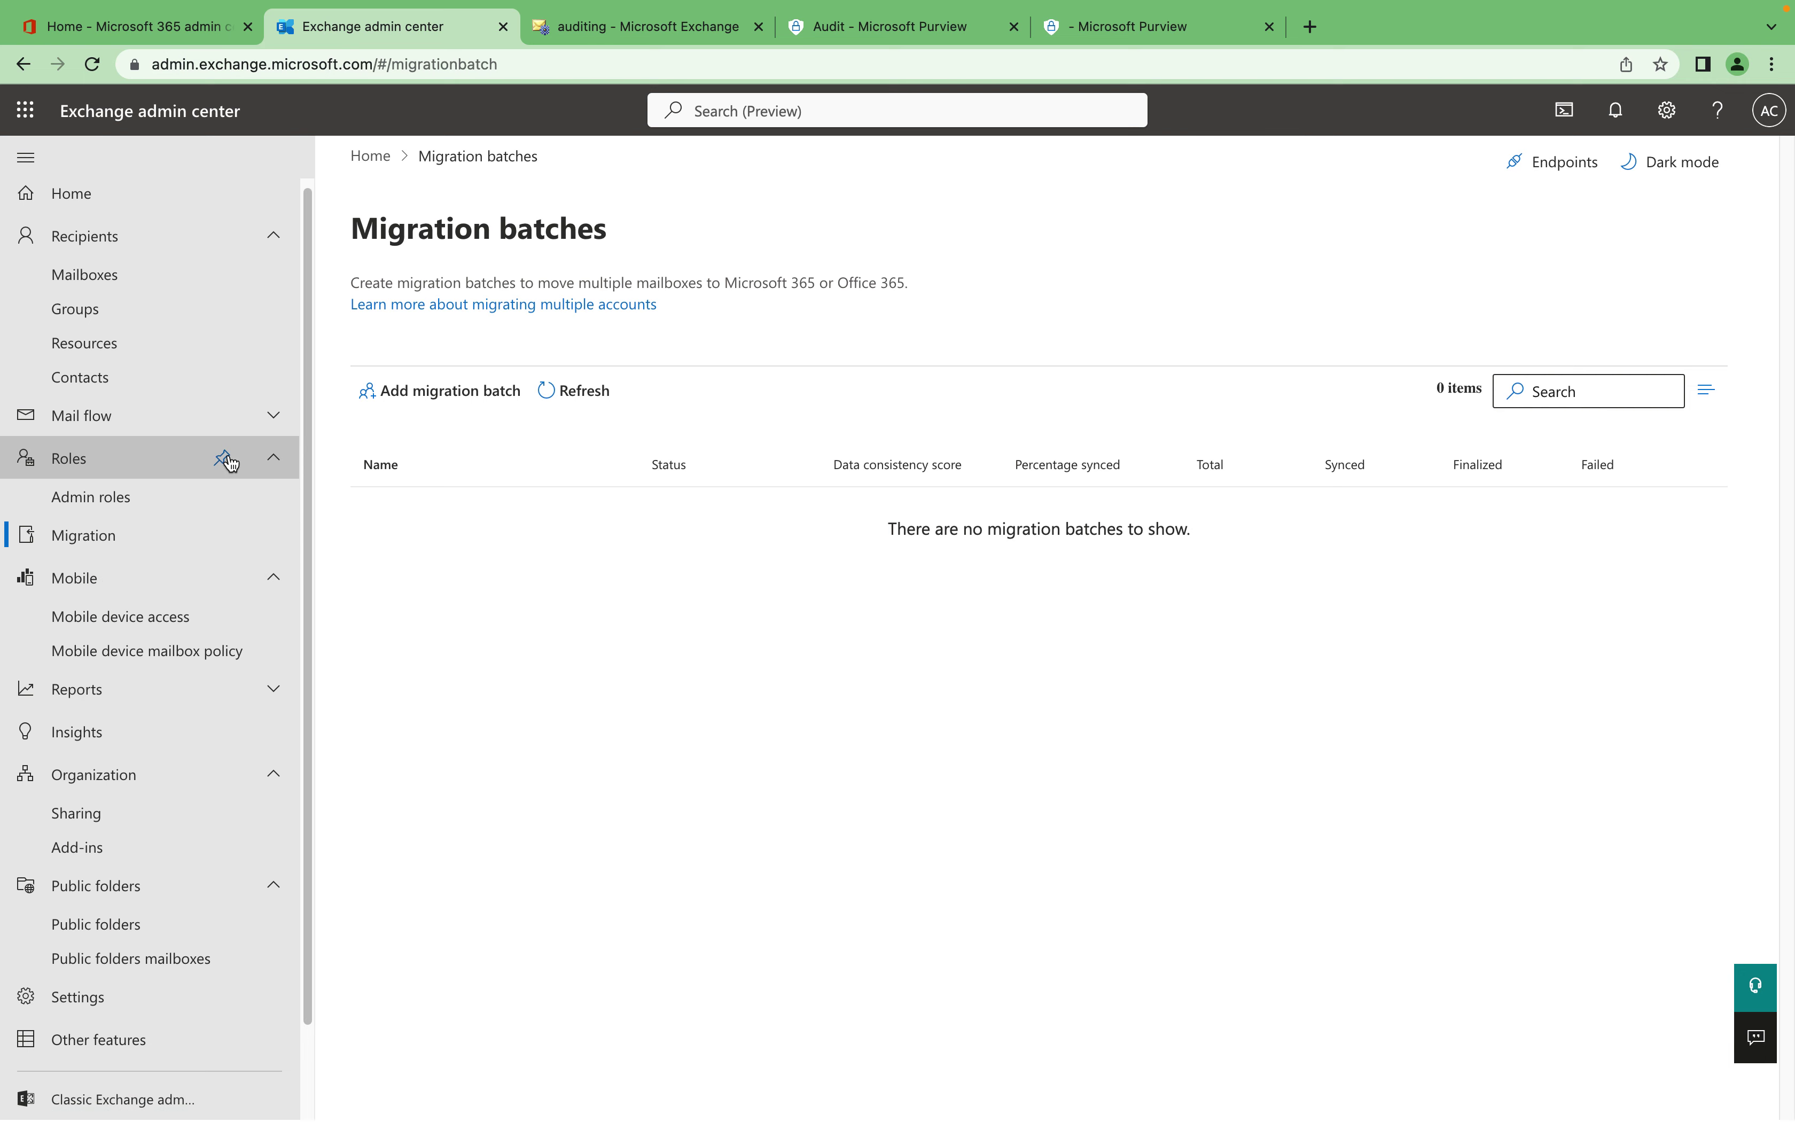
{"action": "left_click", "coordinate": [224, 459]}
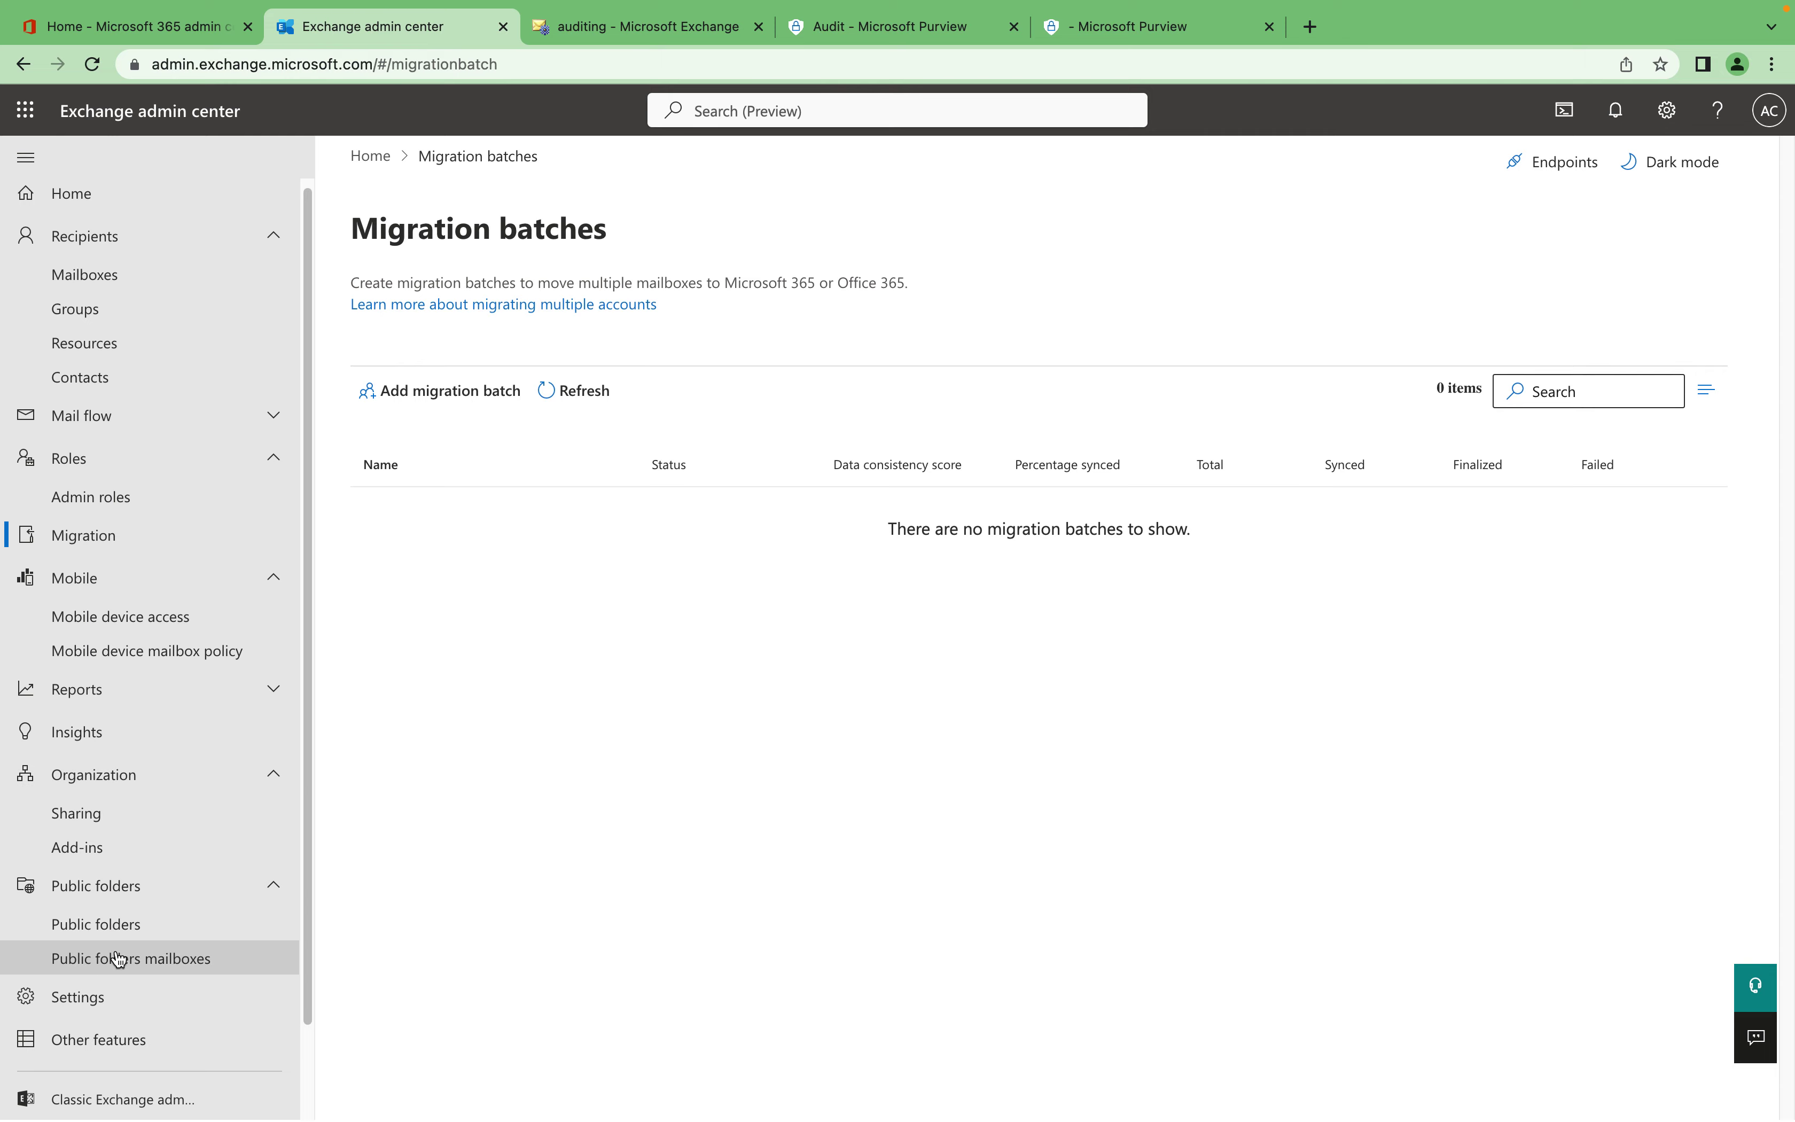
{"action": "scroll", "coordinate": [111, 962], "scroll_direction": "down", "scroll_amount": 2}
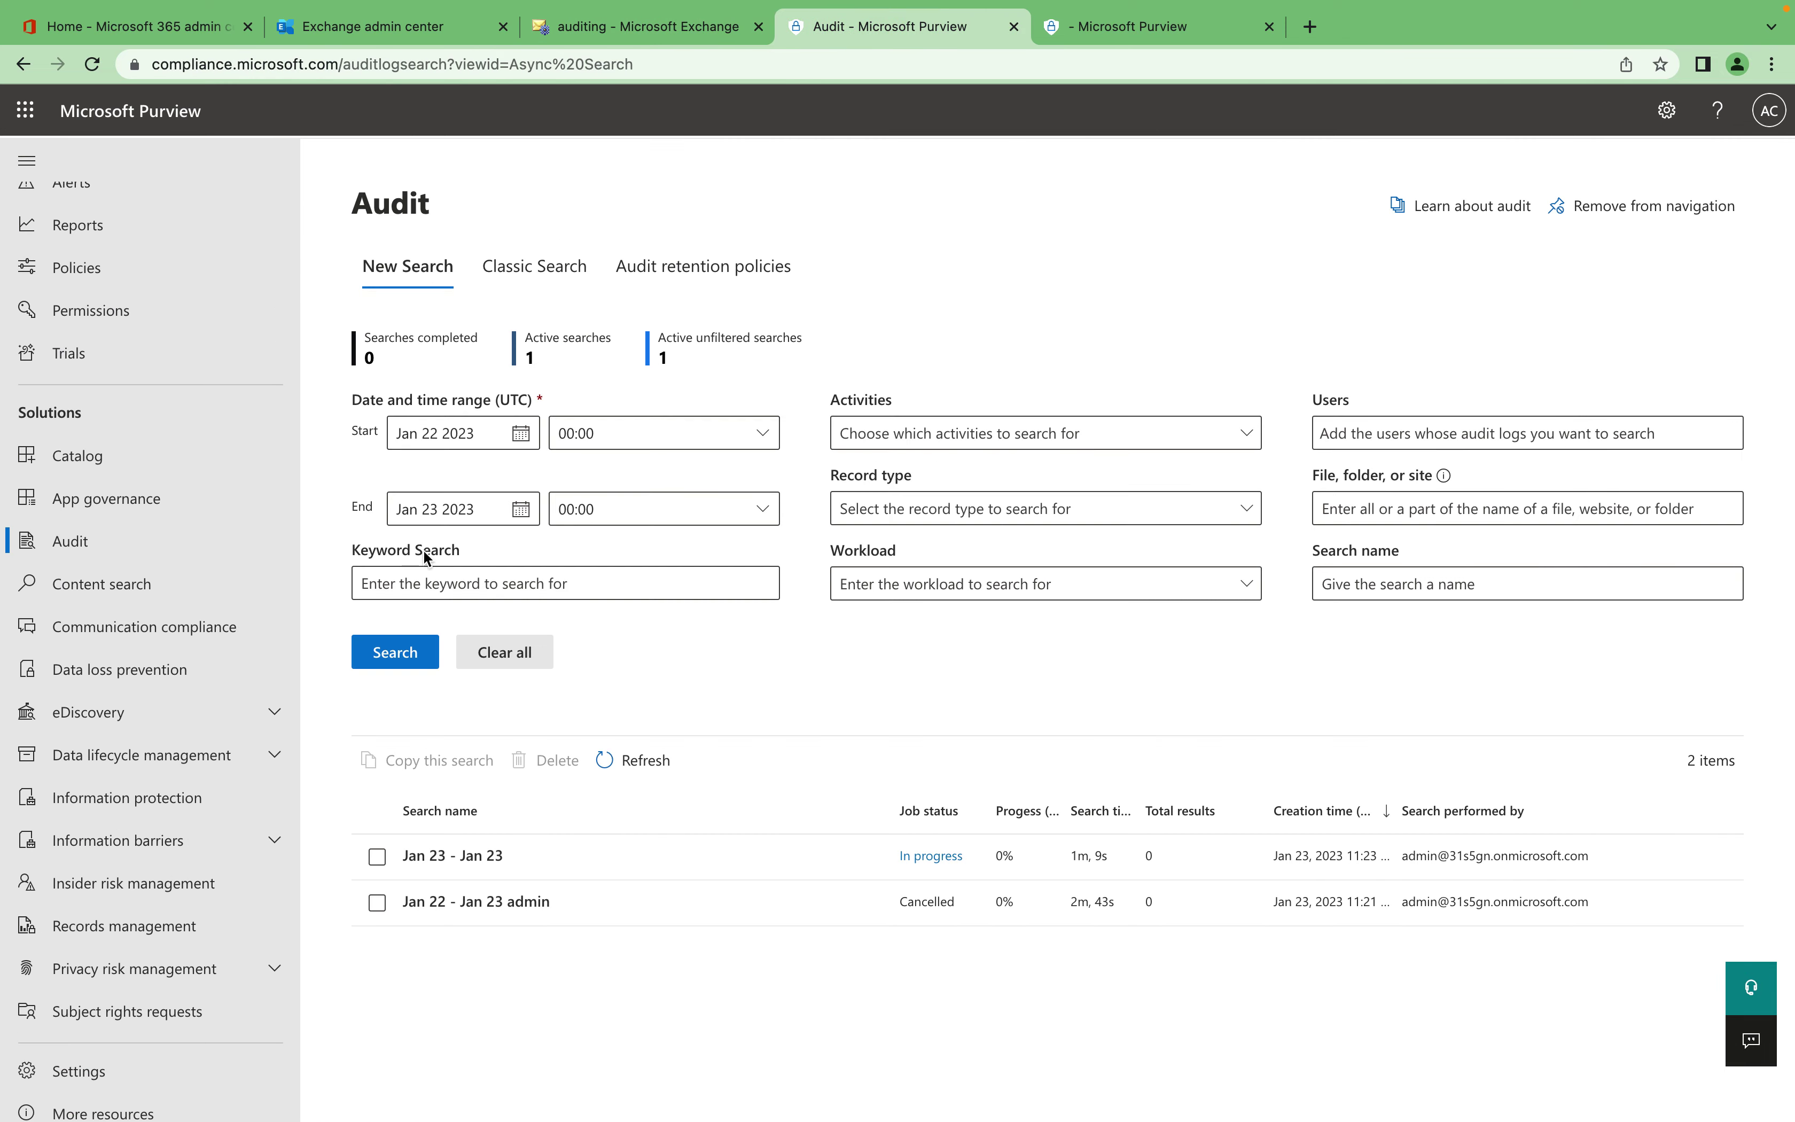
Back on the Purview Audit page, dismiss the prompt for another unfiltered search and refresh the search list.
{"action": "left_click", "coordinate": [434, 659]}
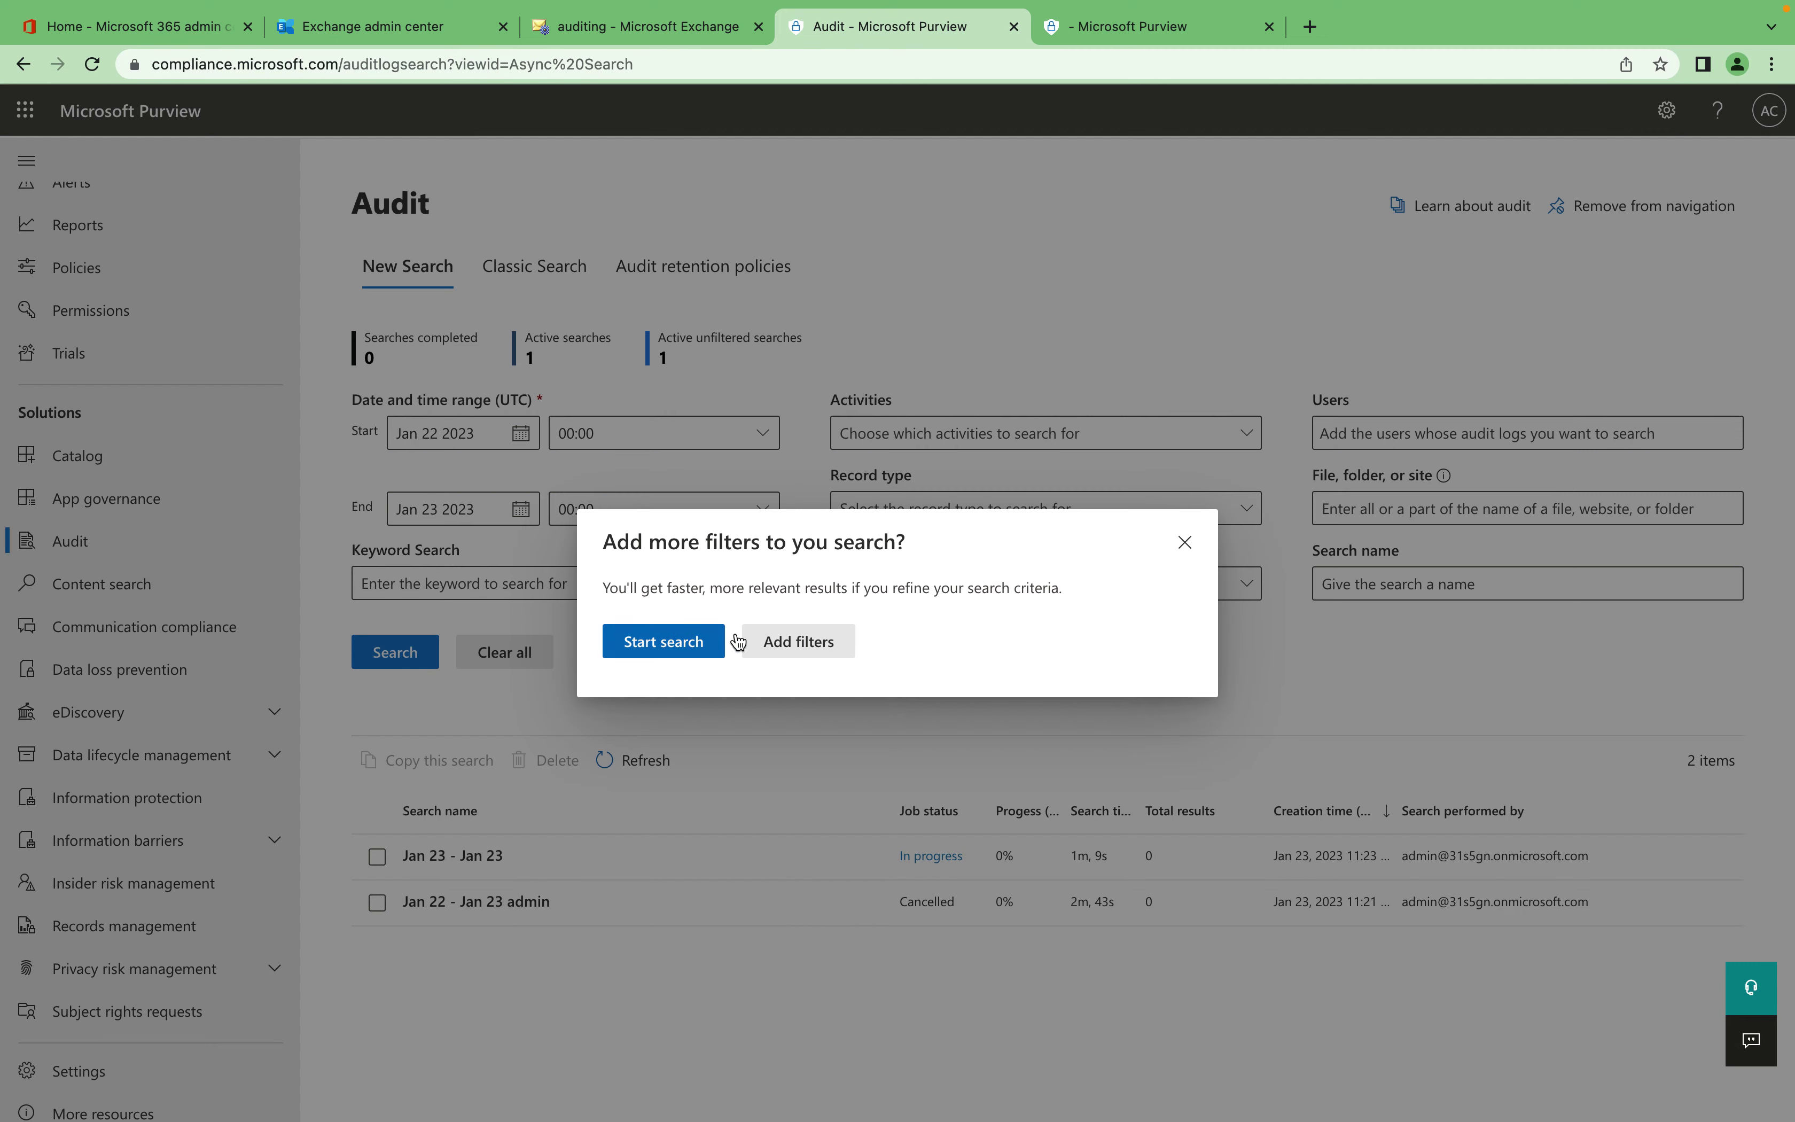
{"action": "left_click", "coordinate": [1184, 542]}
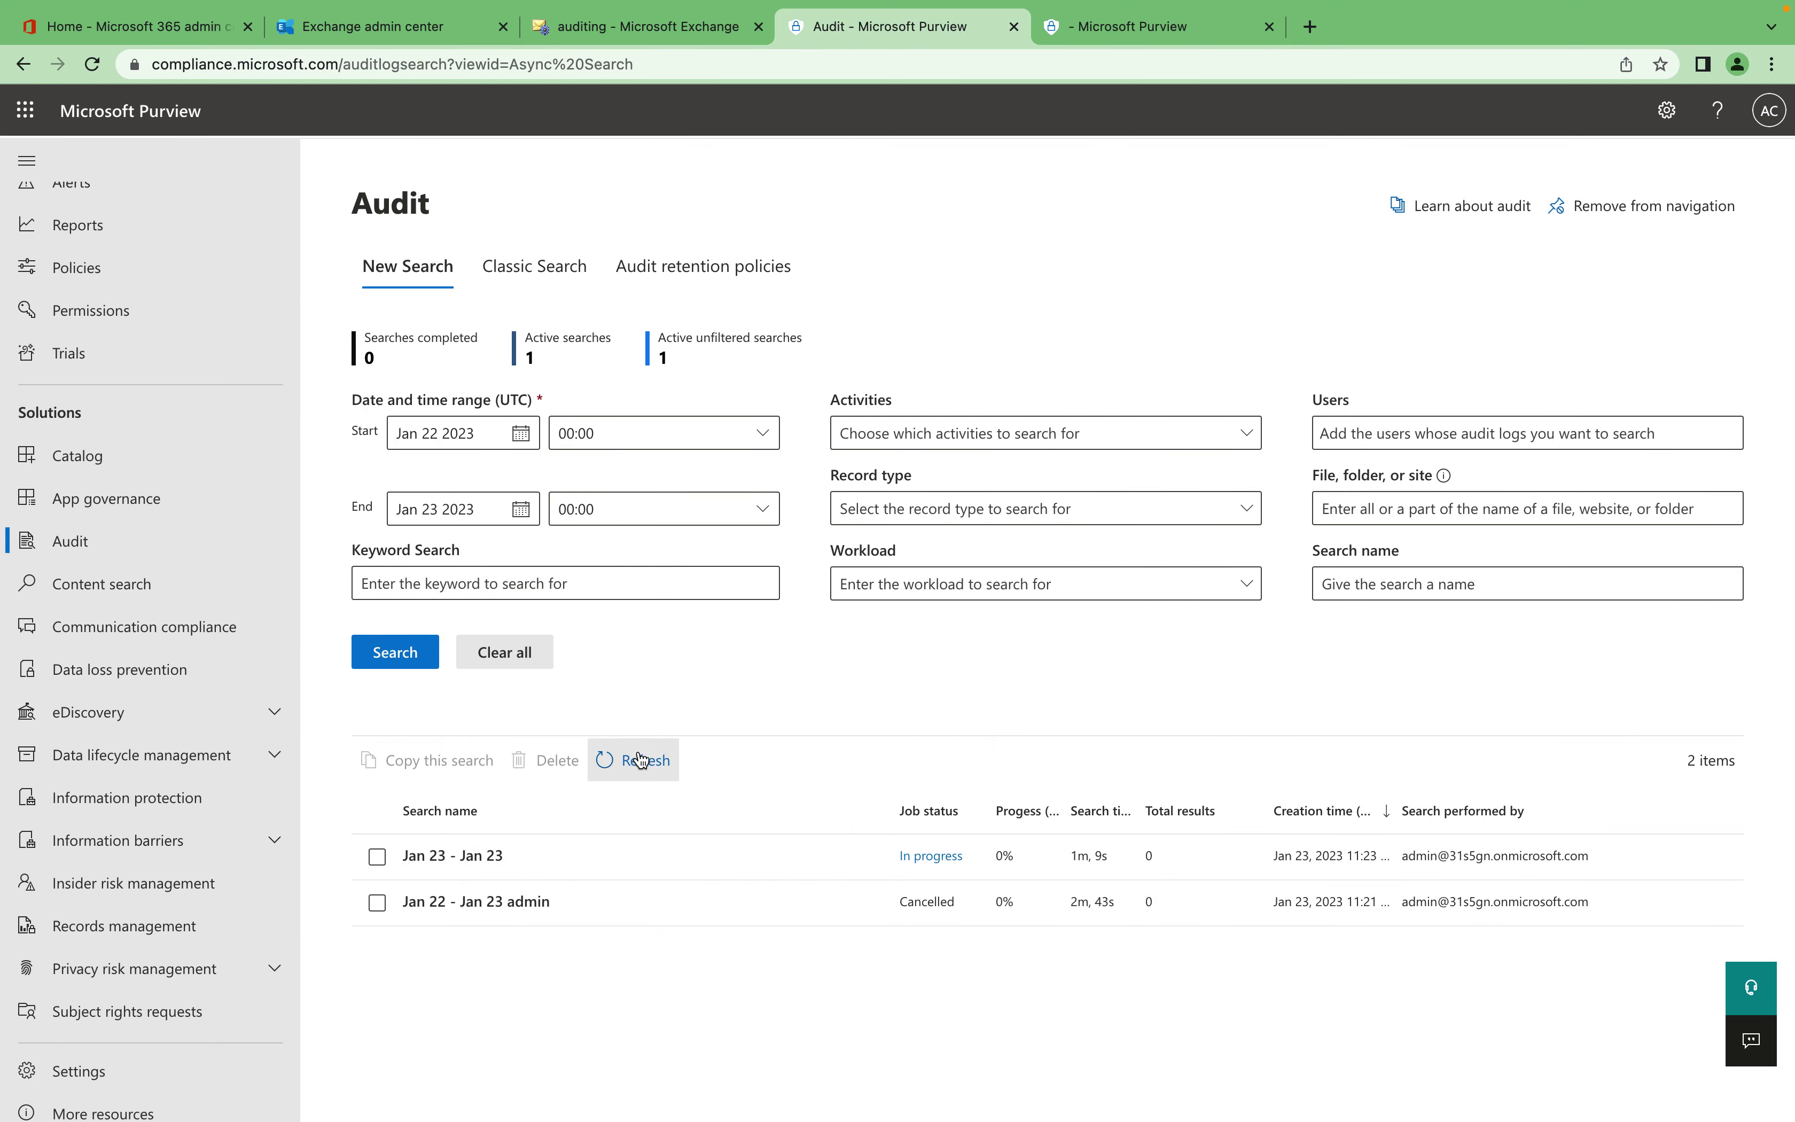
{"action": "left_click", "coordinate": [619, 771]}
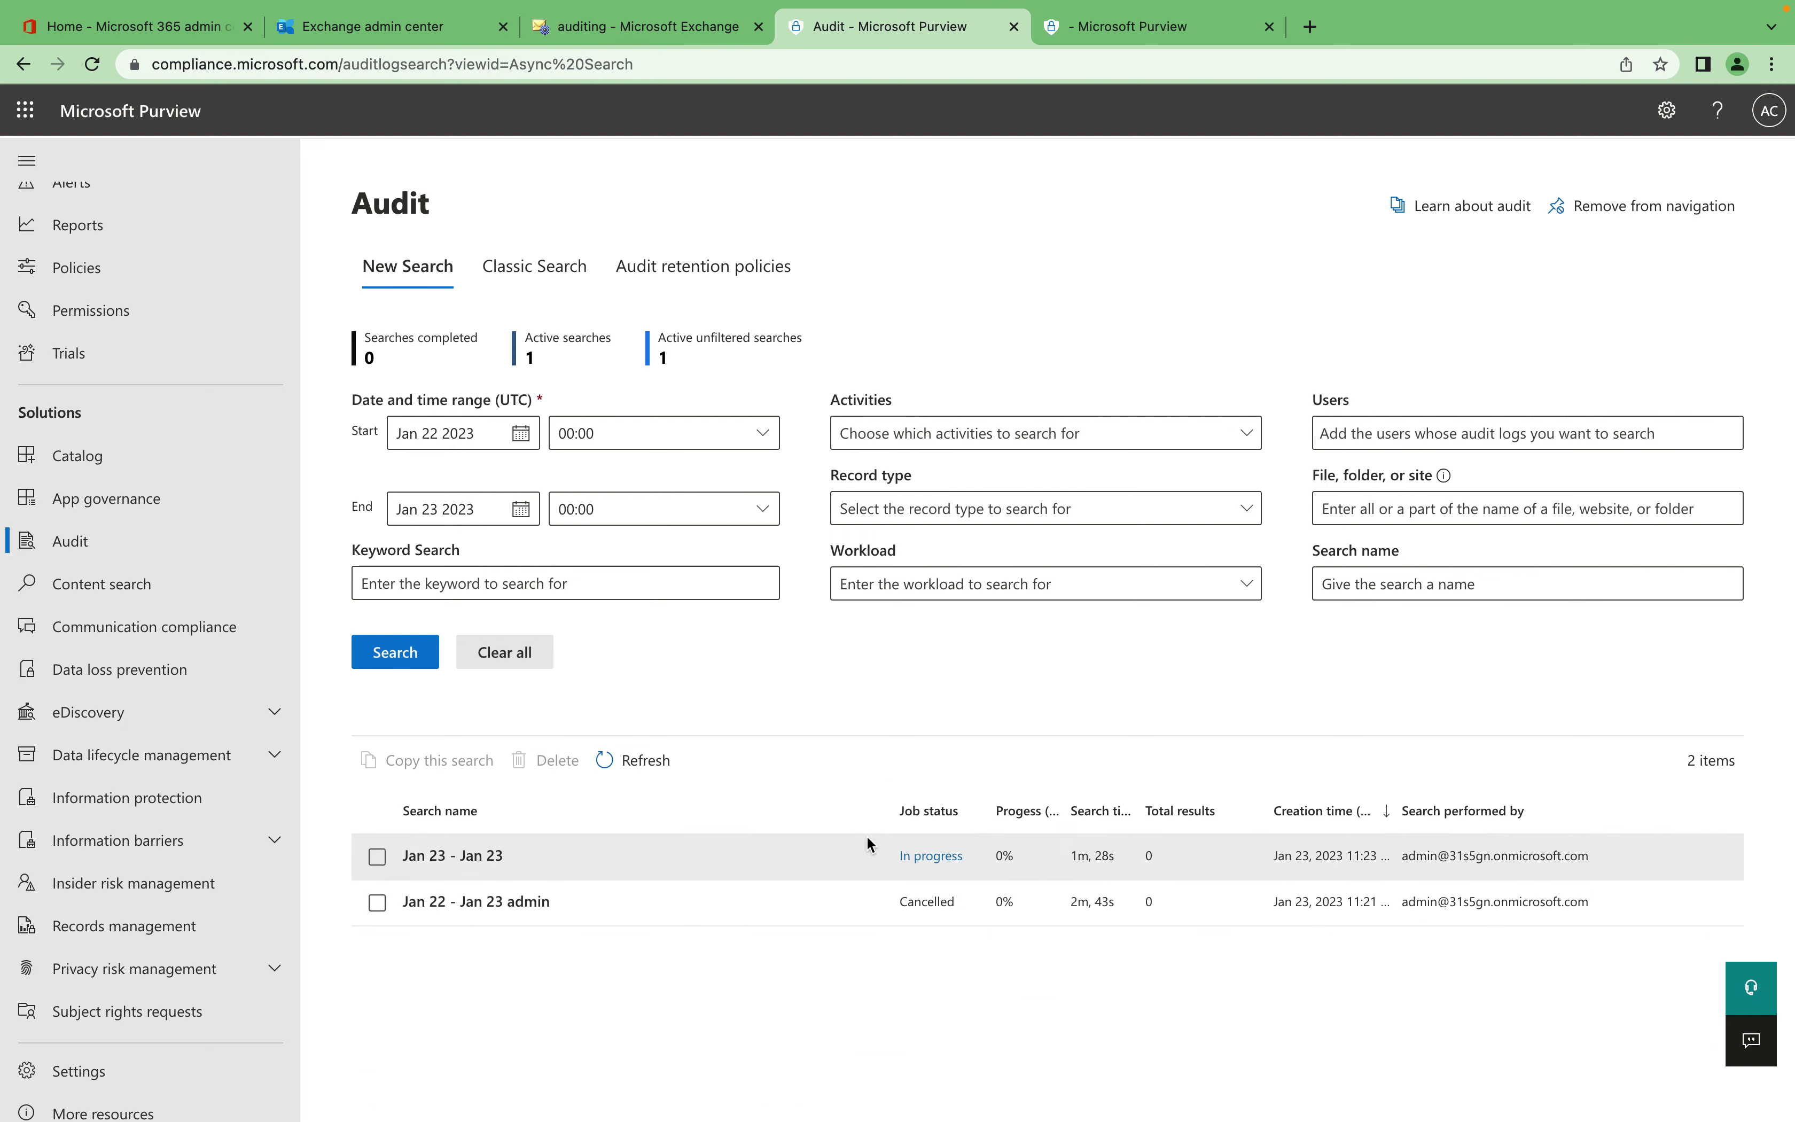
{"action": "left_click", "coordinate": [656, 762]}
Open the results of the "Jan 23 - Jan 23" search and view the details of the 1:14 AM New-Mailbox record.
{"action": "left_click", "coordinate": [775, 905]}
{"action": "left_click", "coordinate": [938, 864]}
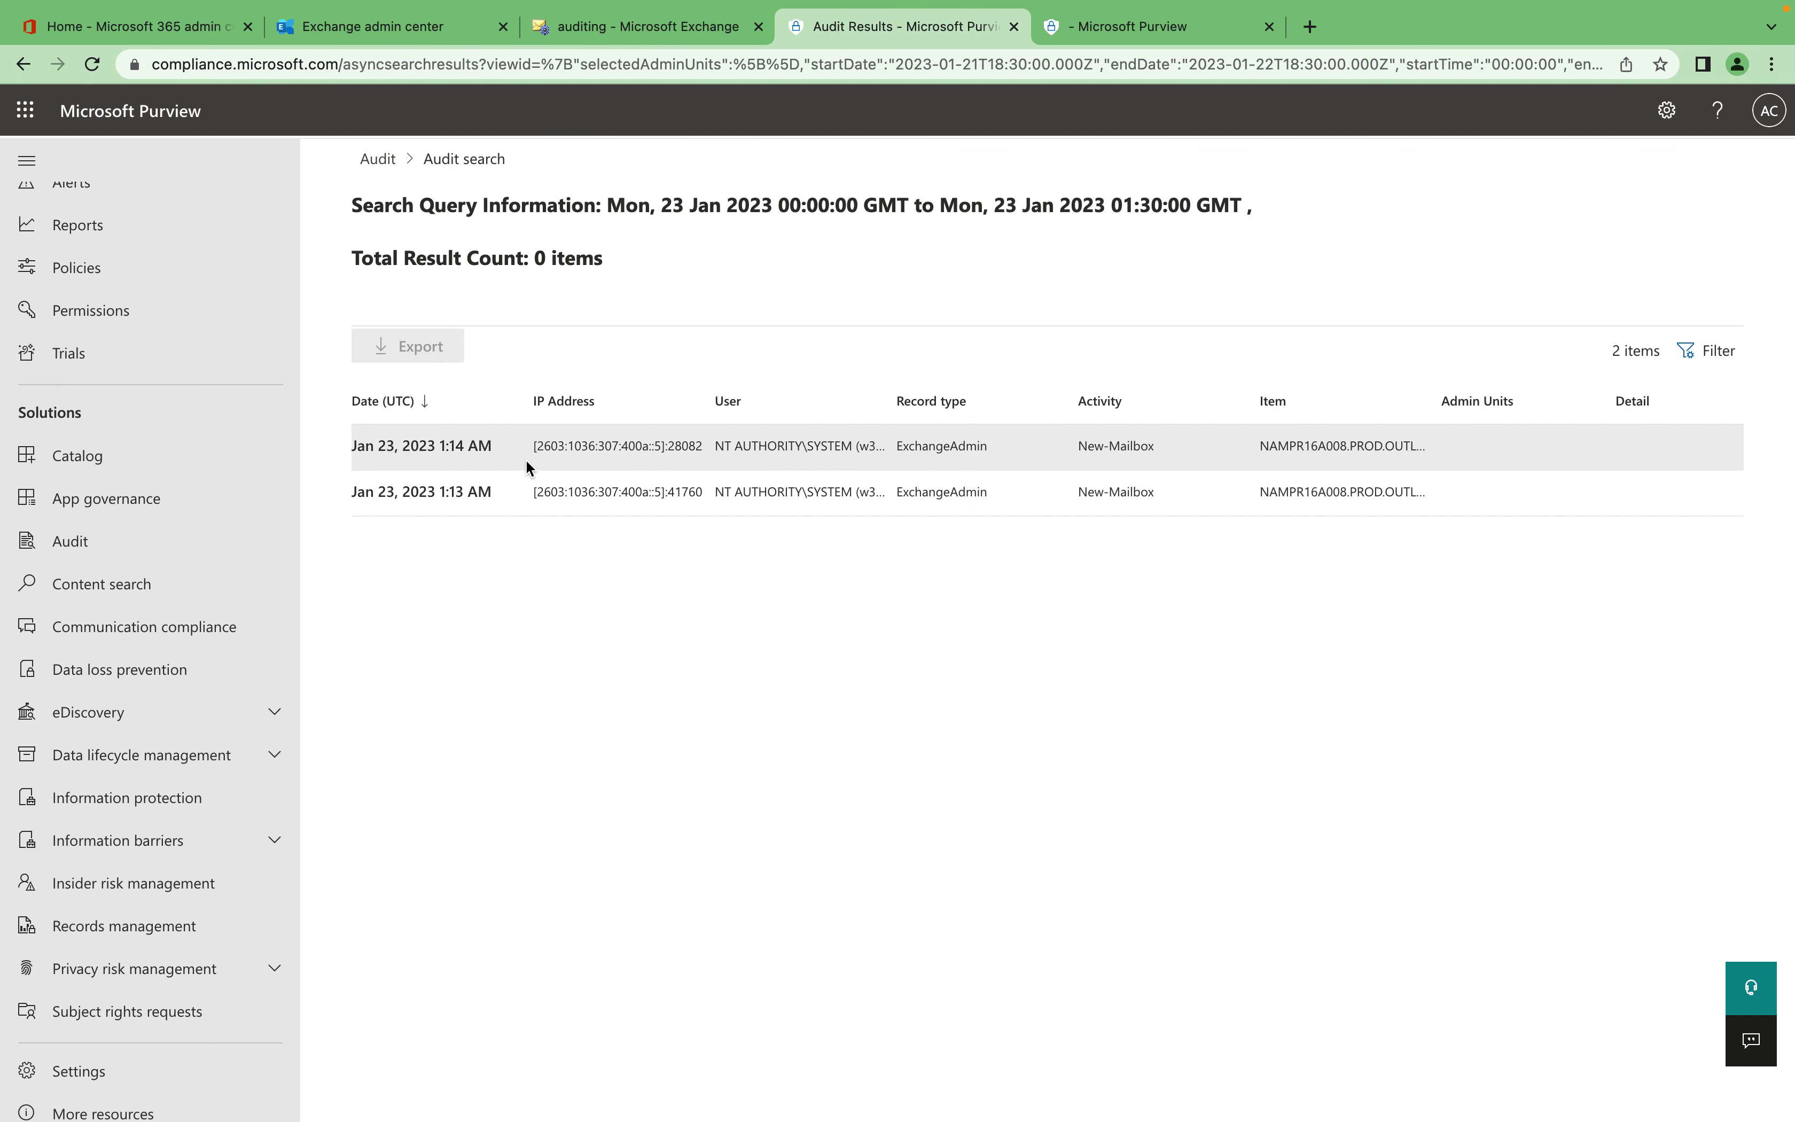
{"action": "left_click_drag", "start_coordinate": [1424, 448], "coordinate": [454, 444]}
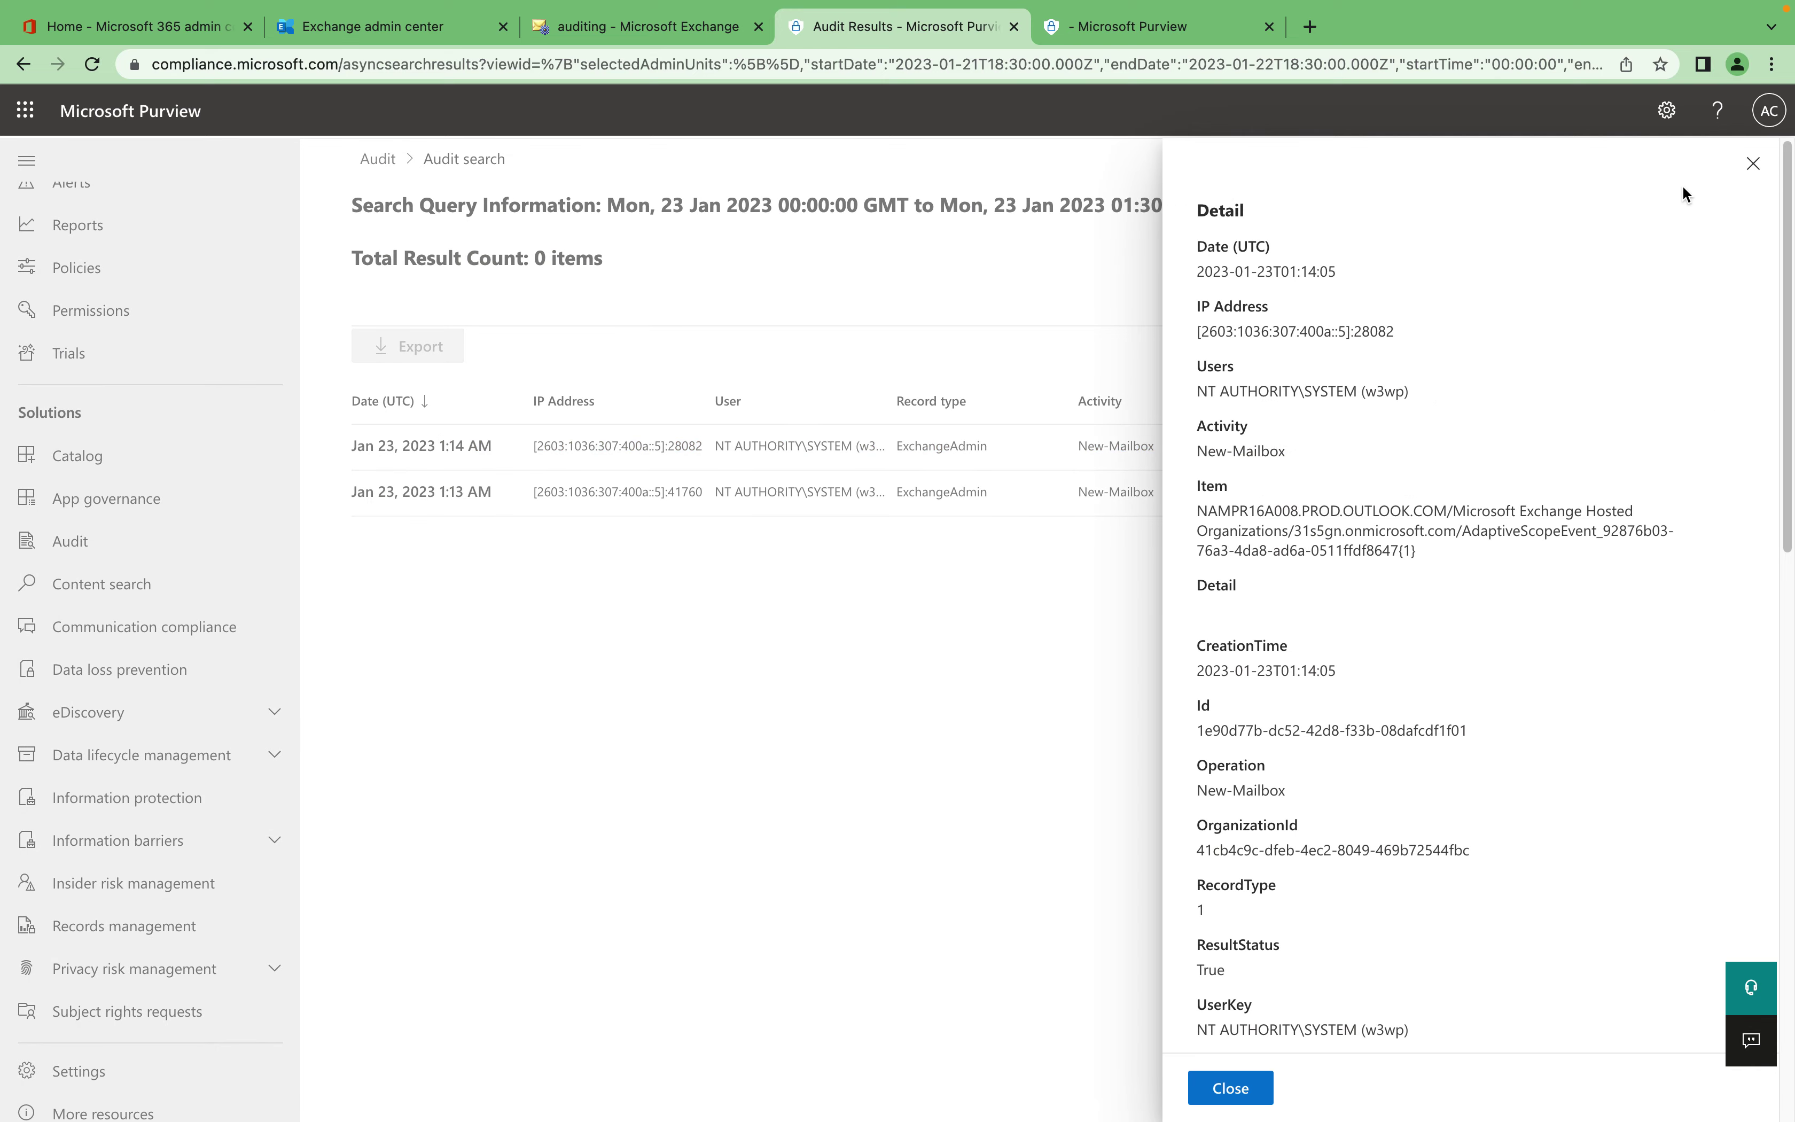
{"action": "left_click", "coordinate": [1766, 167]}
{"action": "left_click", "coordinate": [501, 448]}
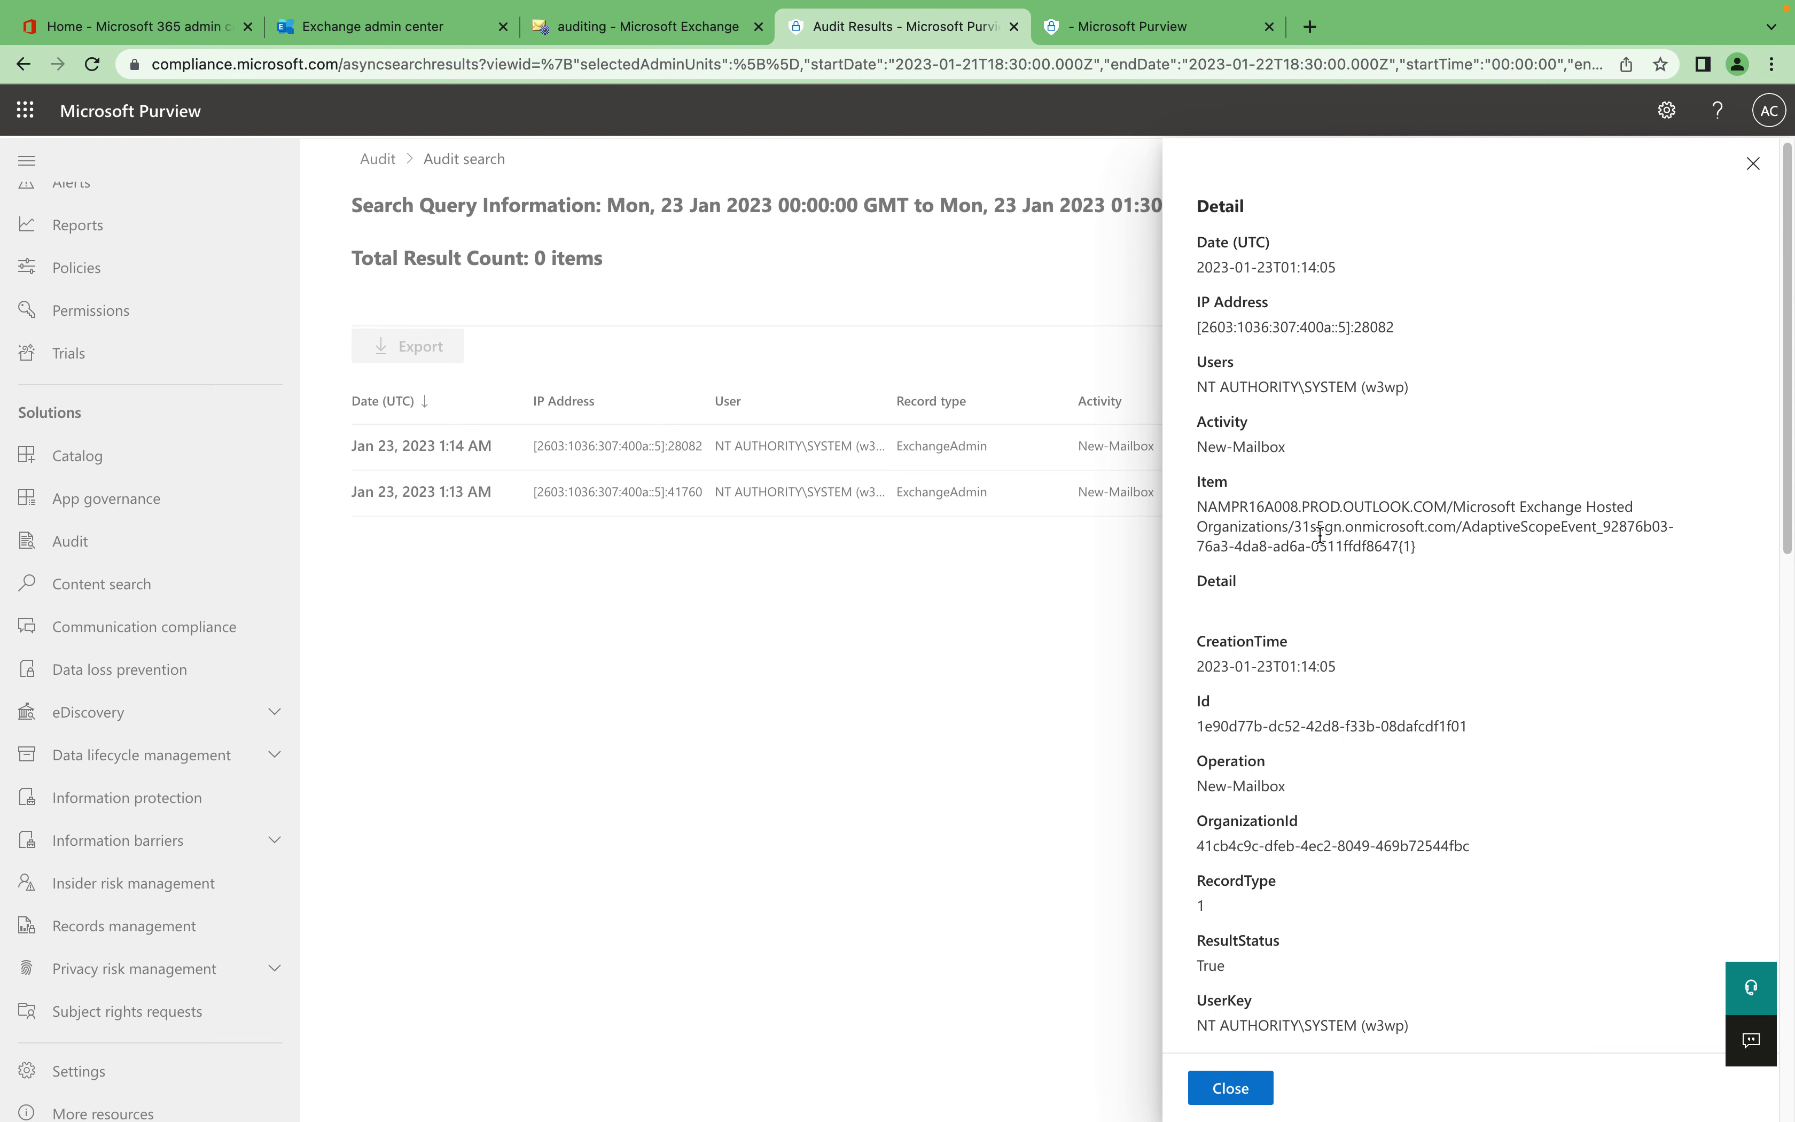
Examine the record's details, including the Item, Operation, ObjectId and Parameters values, and close them.
{"action": "left_click_drag", "start_coordinate": [1312, 531], "coordinate": [1432, 570]}
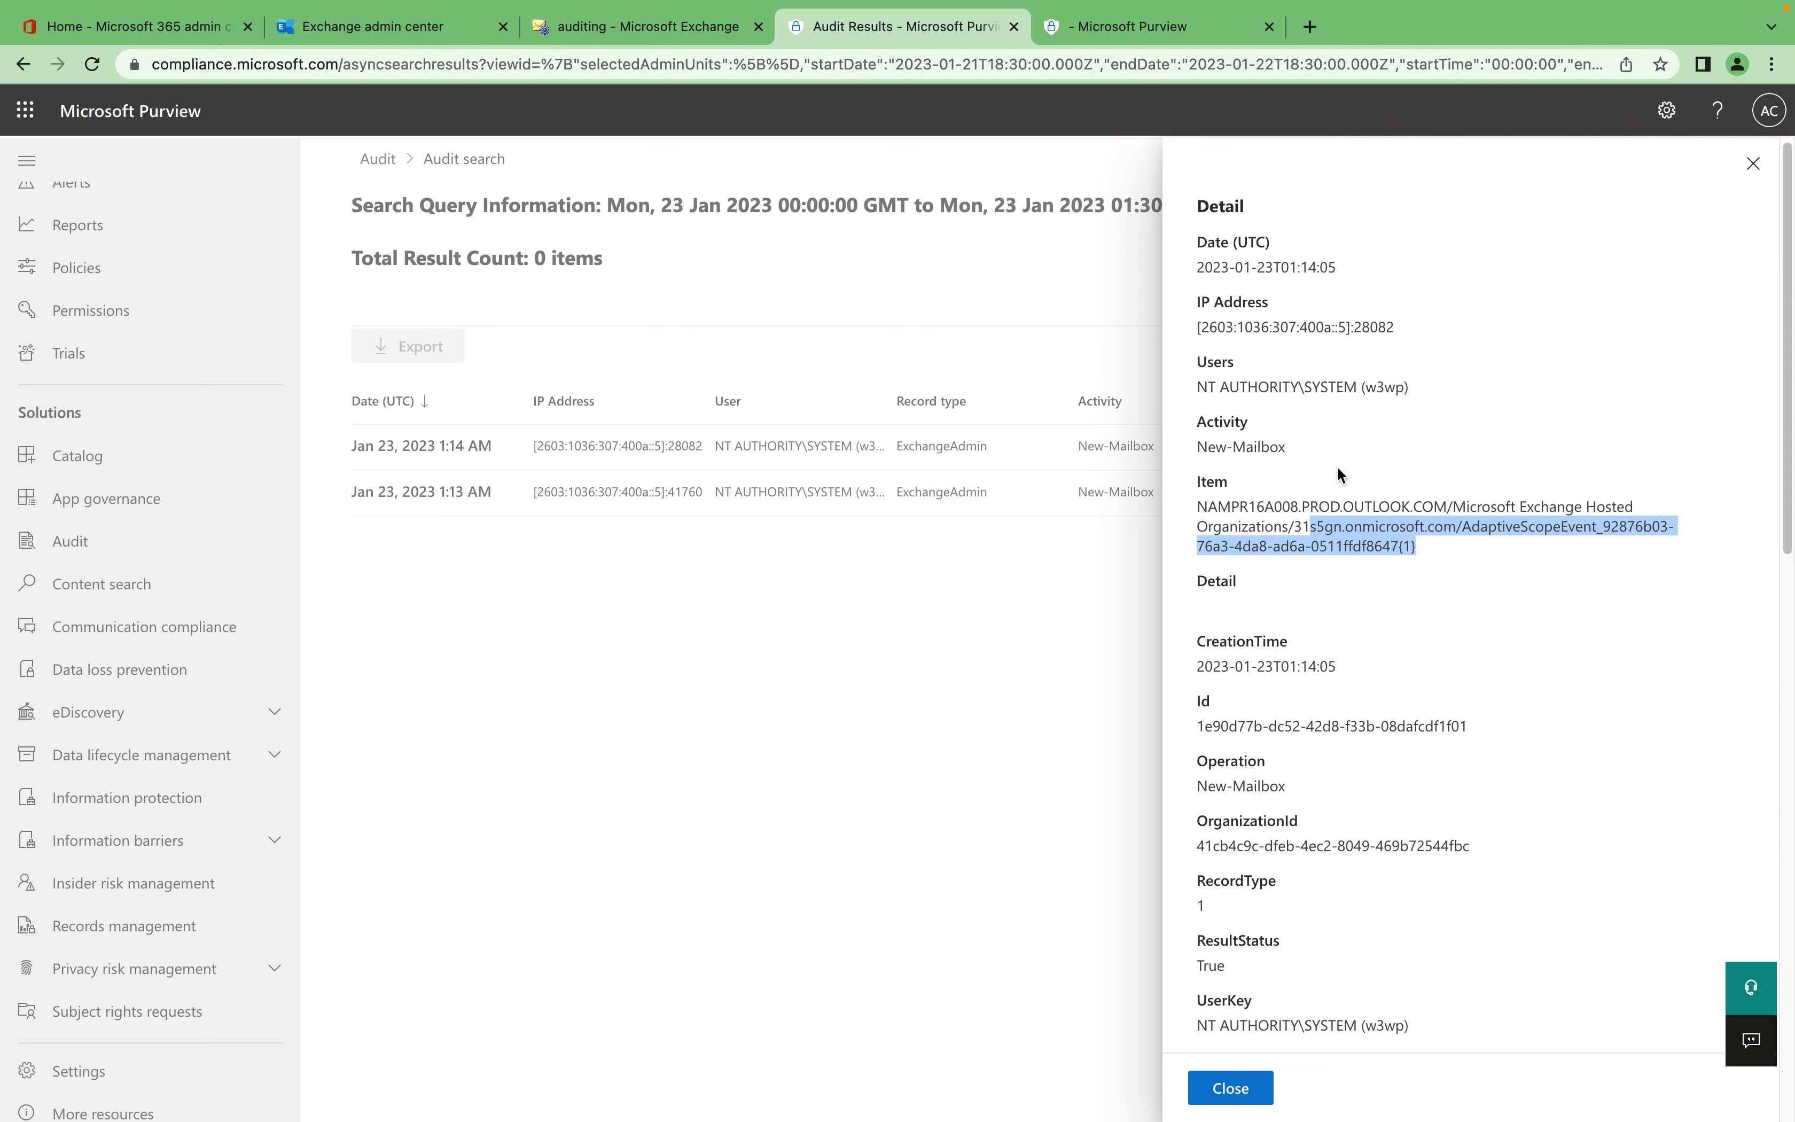
{"action": "scroll", "coordinate": [1394, 675], "scroll_direction": "down", "scroll_amount": 13}
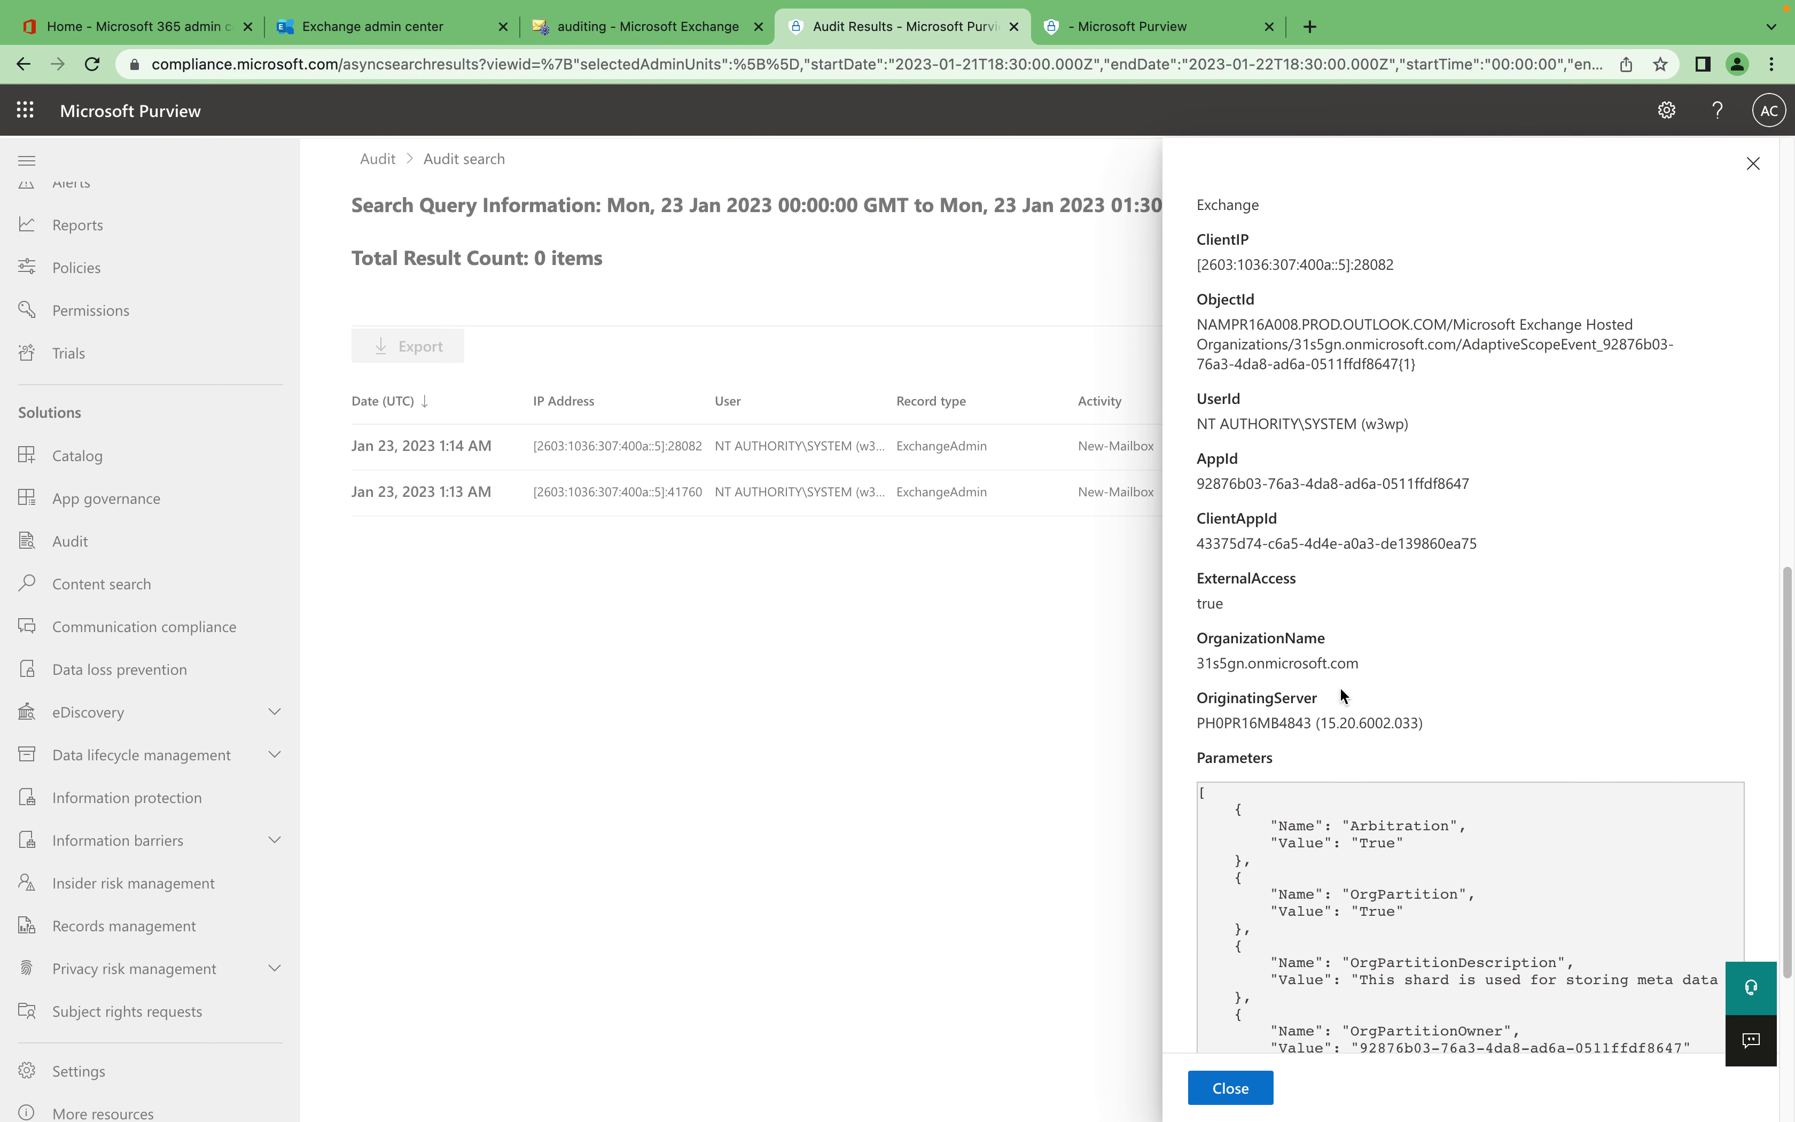
{"action": "scroll", "coordinate": [1377, 598], "scroll_direction": "down", "scroll_amount": 5}
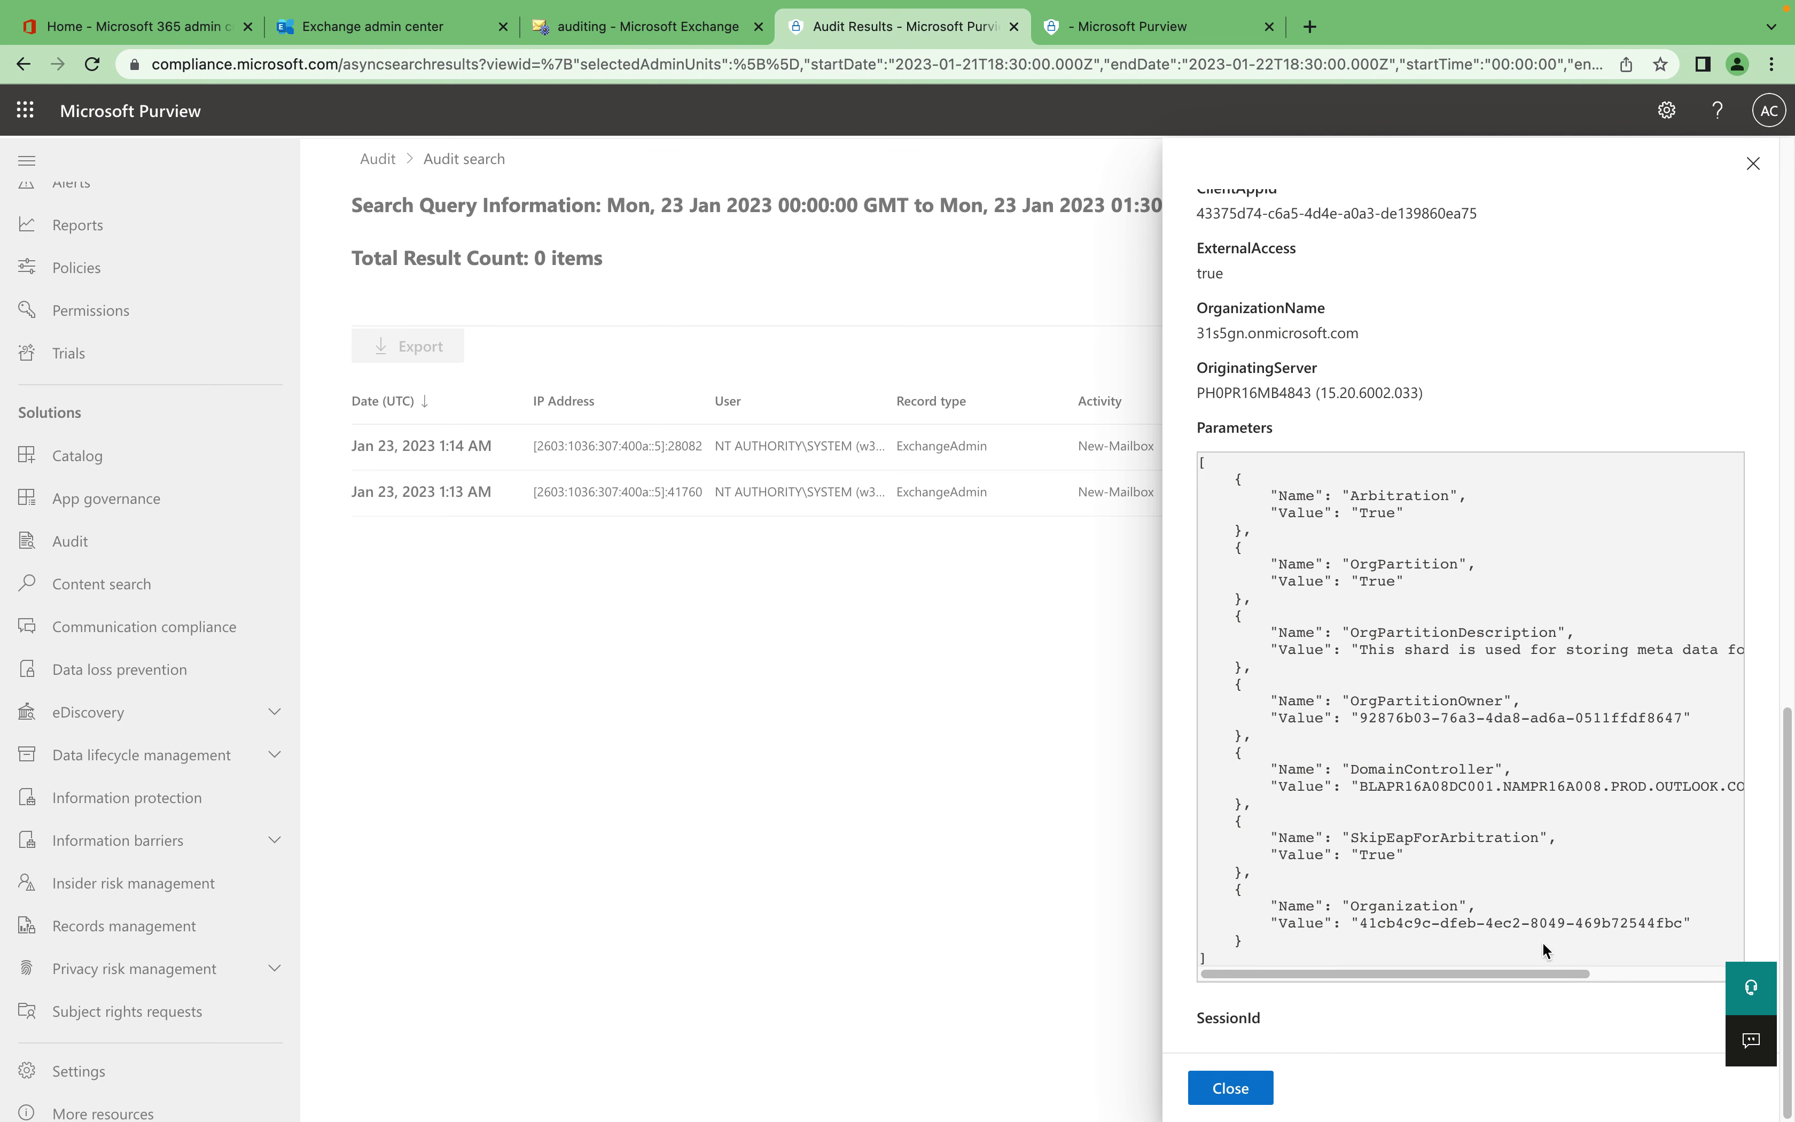
{"action": "left_click_drag", "start_coordinate": [1586, 972], "coordinate": [1450, 339]}
{"action": "scroll", "coordinate": [1604, 987], "scroll_direction": "right", "scroll_amount": 5}
{"action": "scroll", "coordinate": [1277, 332], "scroll_direction": "up", "scroll_amount": 5}
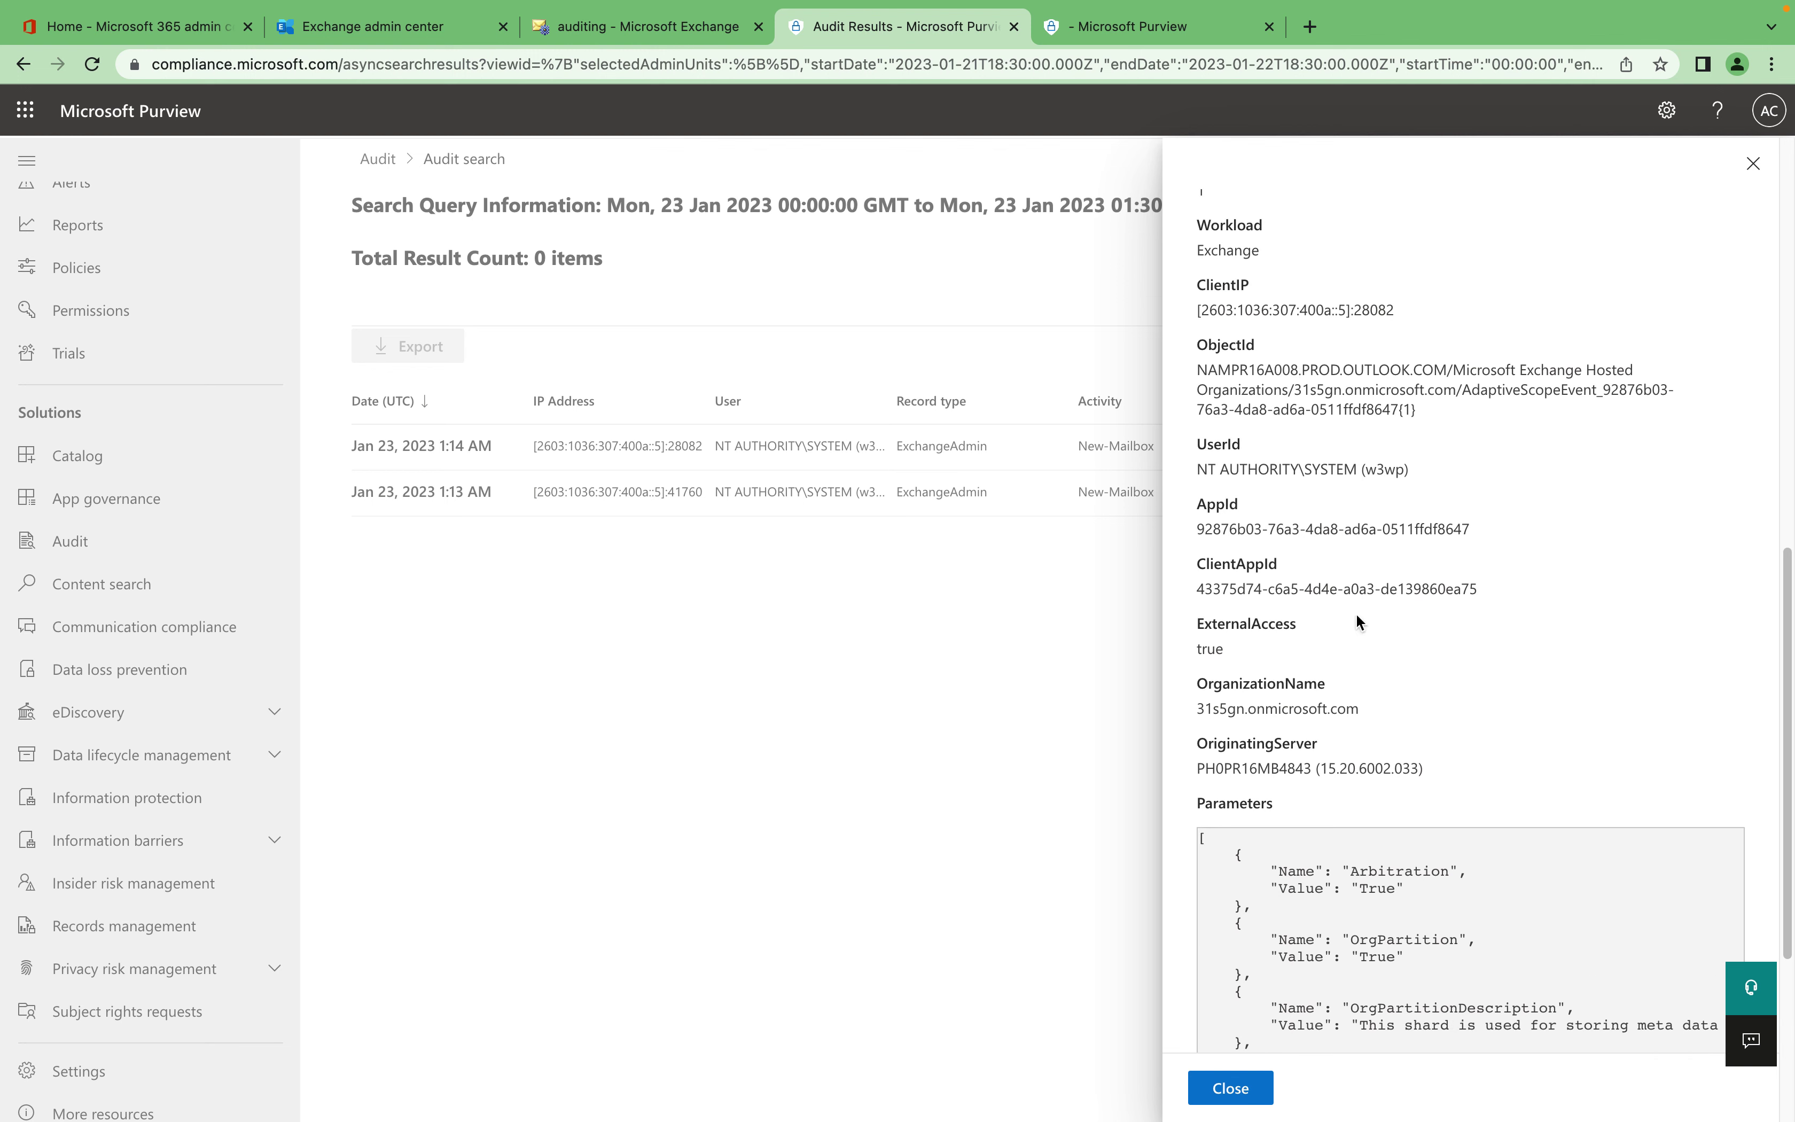
{"action": "scroll", "coordinate": [1325, 572], "scroll_direction": "up", "scroll_amount": 10}
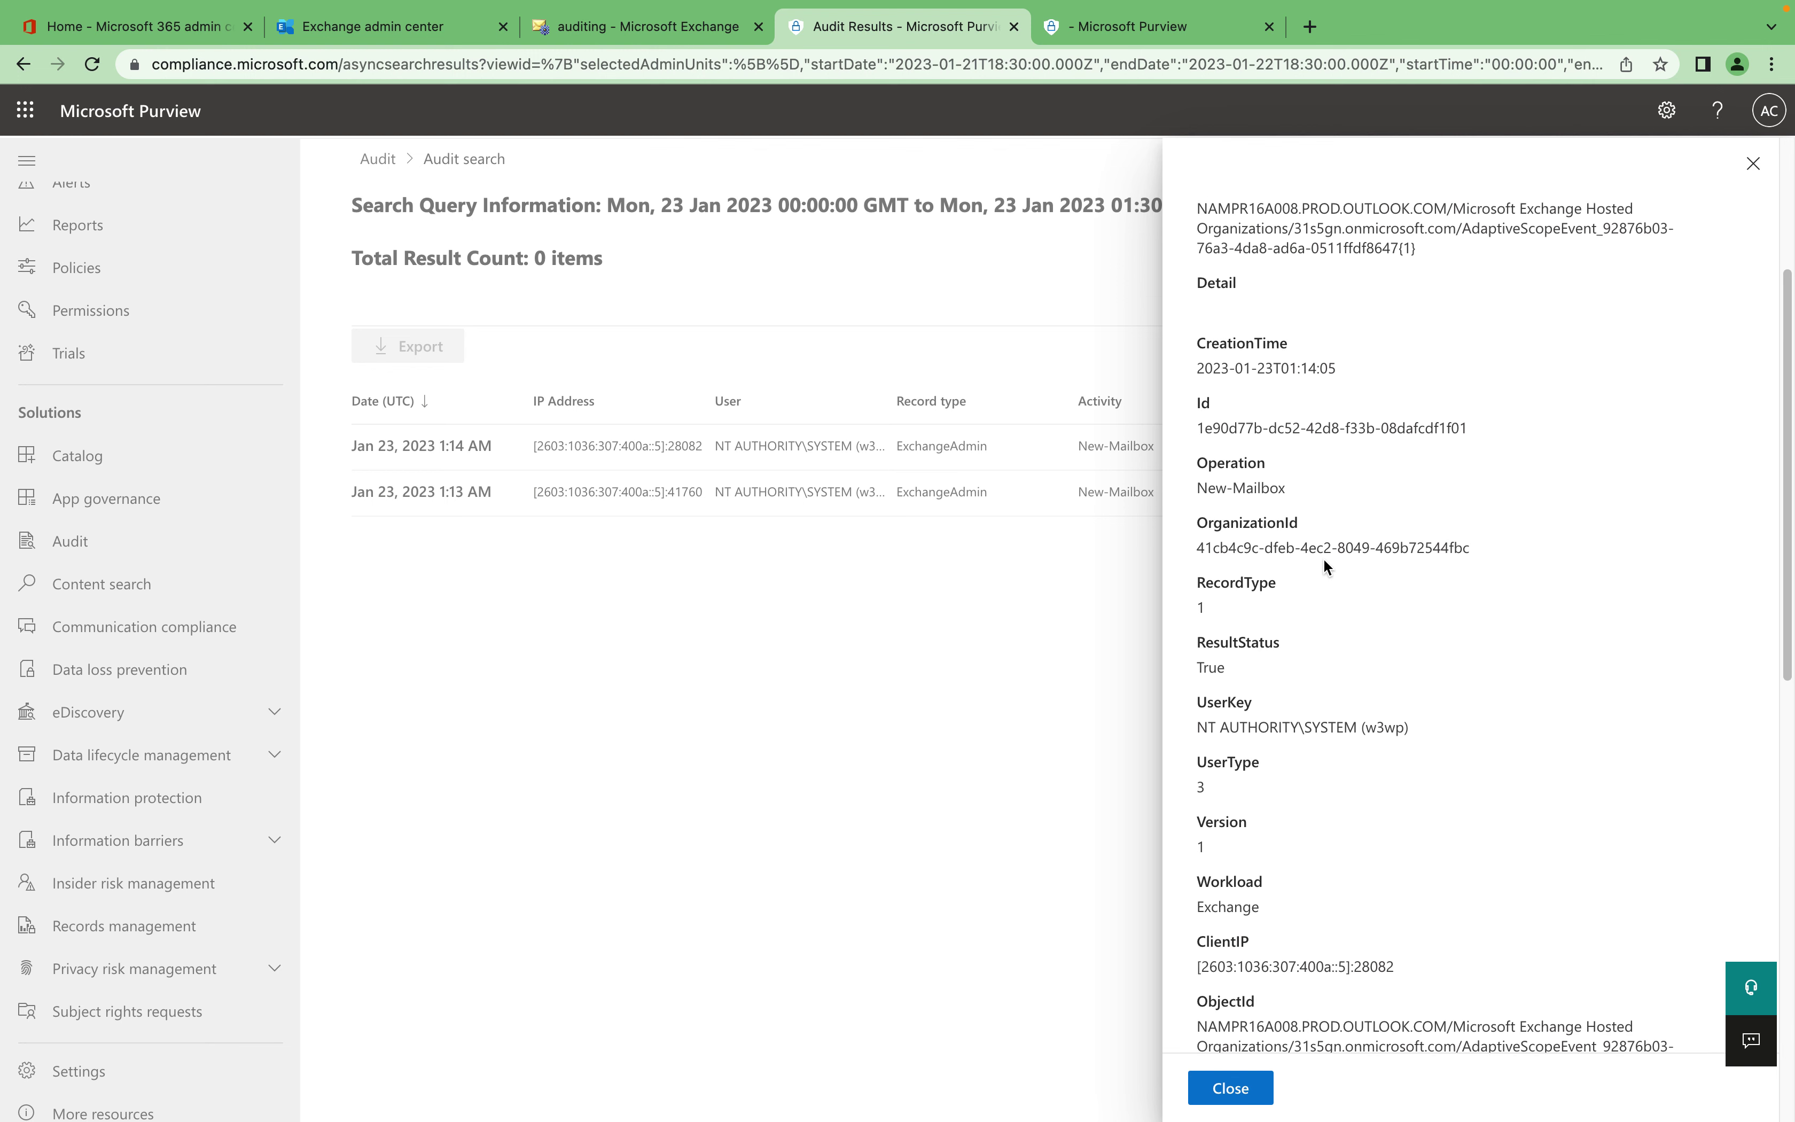
{"action": "scroll", "coordinate": [1319, 559], "scroll_direction": "up", "scroll_amount": 1}
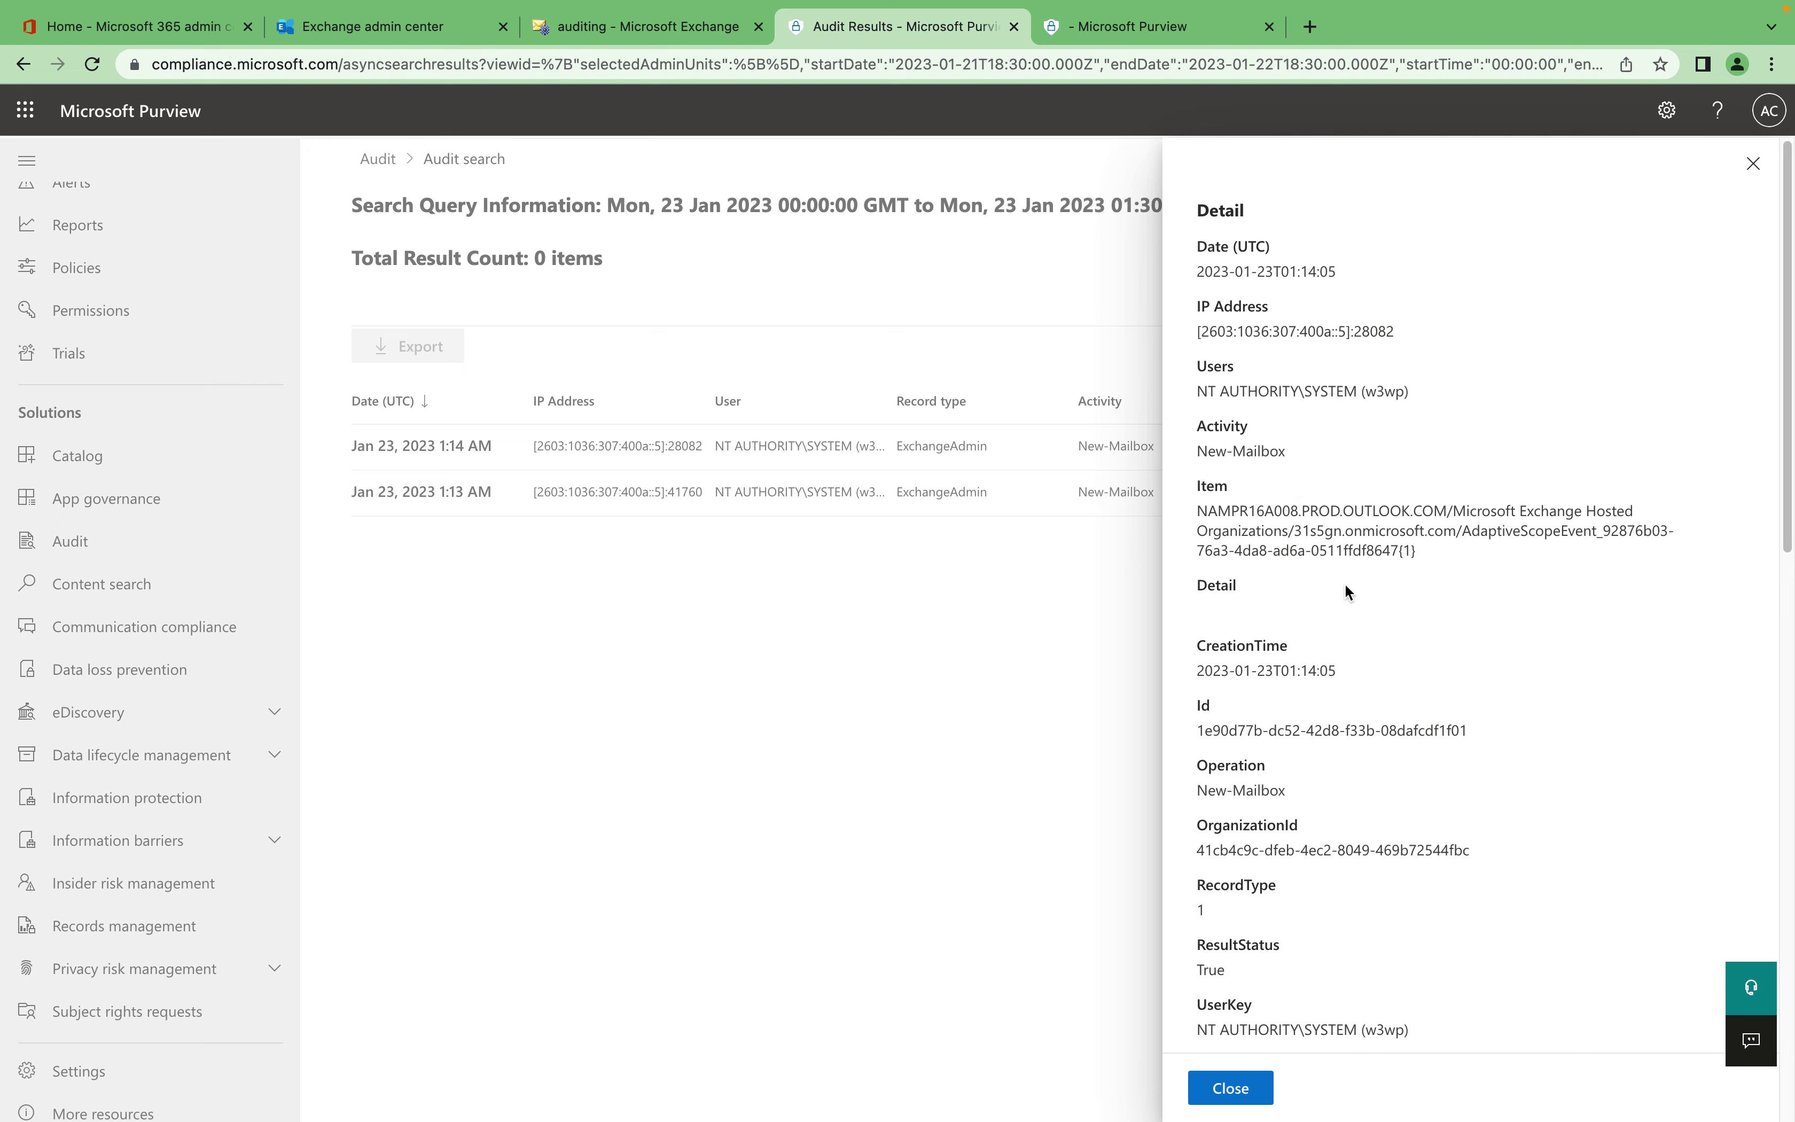
{"action": "triple_click", "coordinate": [1404, 568]}
{"action": "scroll", "coordinate": [1310, 629], "scroll_direction": "down", "scroll_amount": 15}
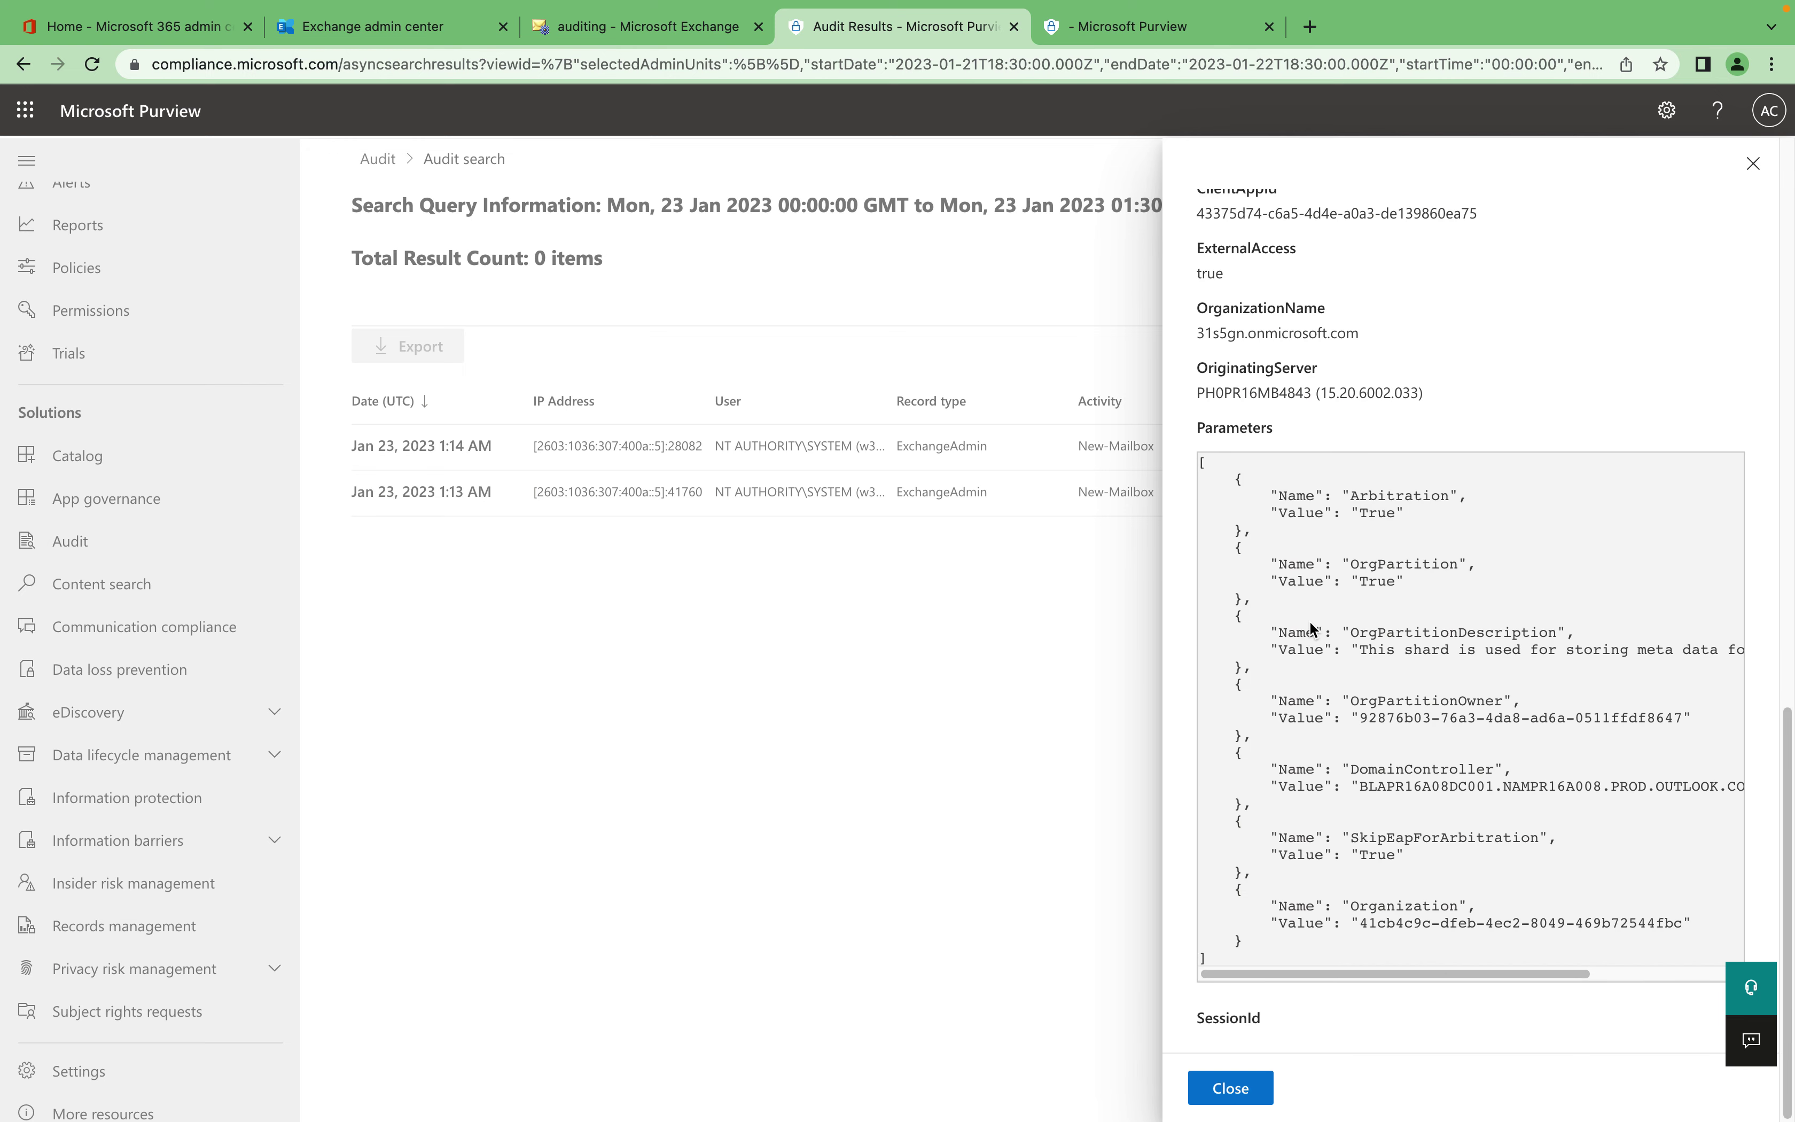
{"action": "scroll", "coordinate": [1272, 553], "scroll_direction": "up", "scroll_amount": 12}
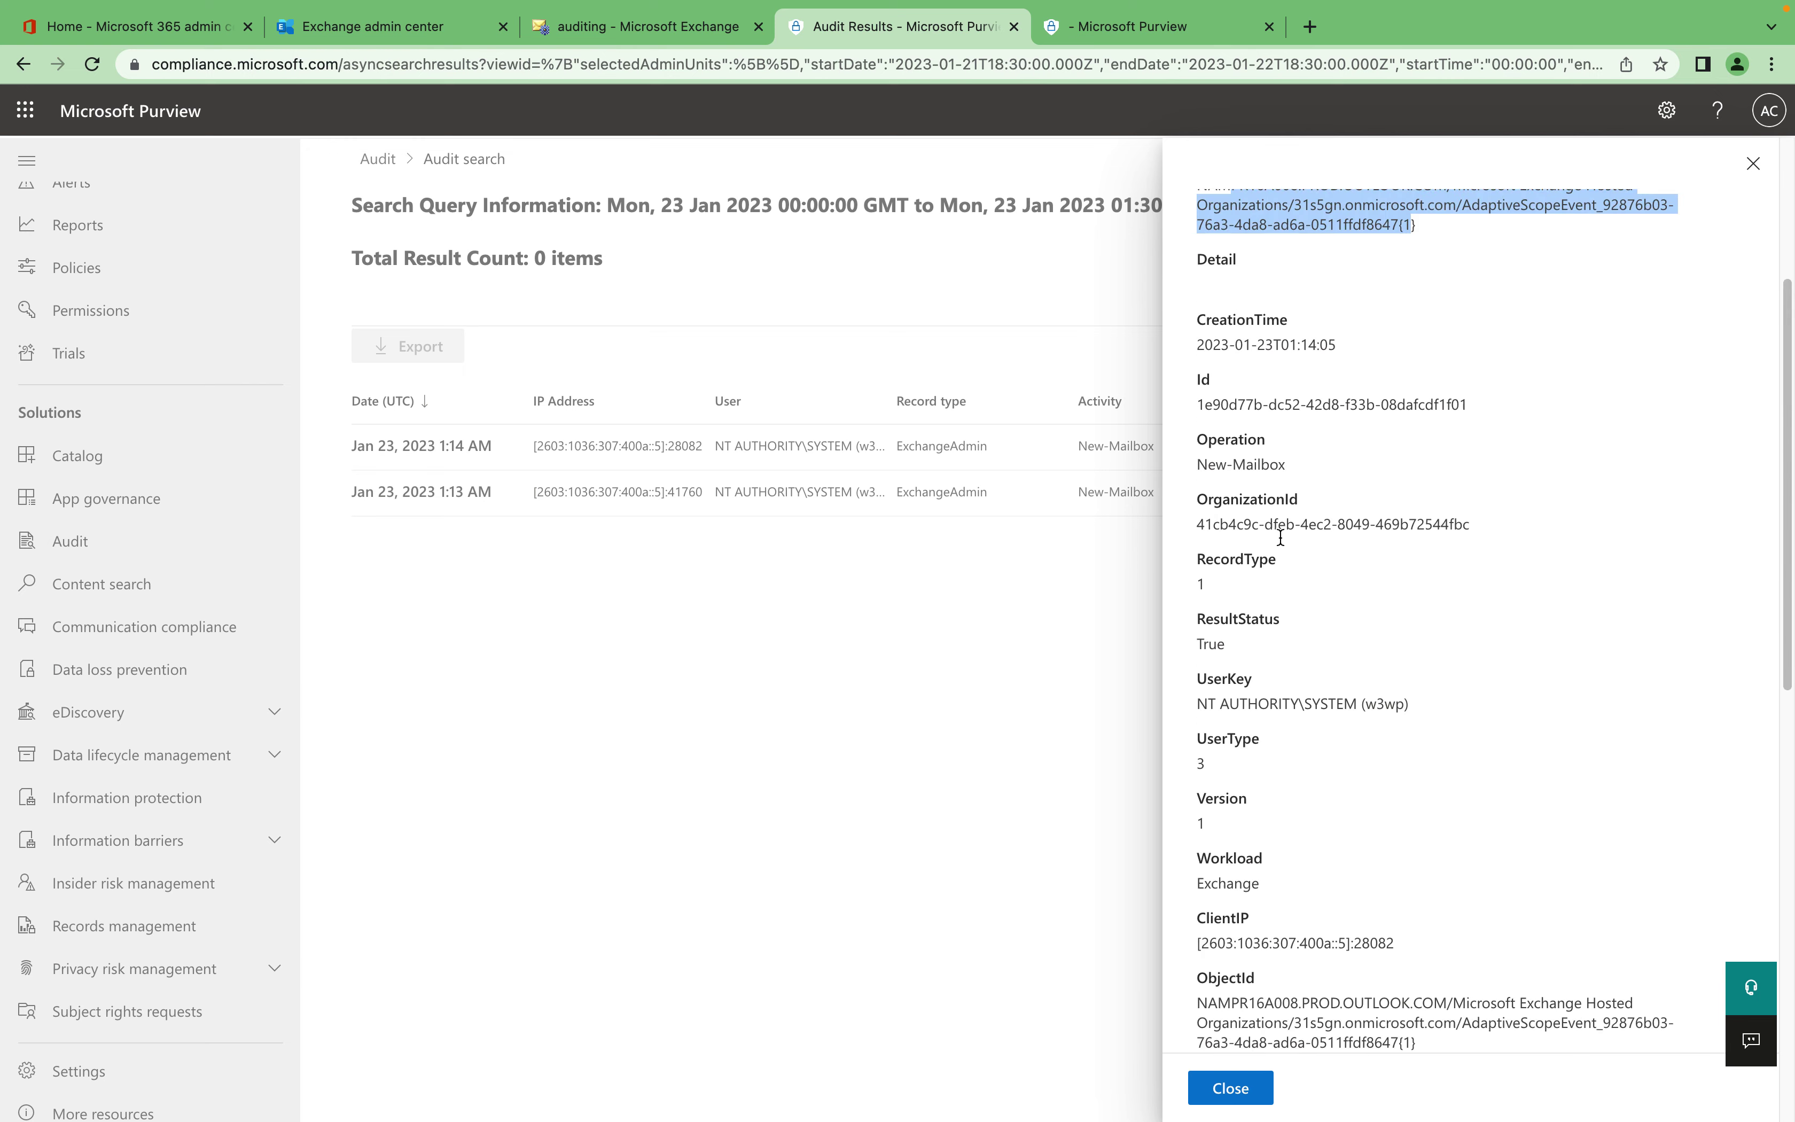
{"action": "left_click", "coordinate": [1753, 163]}
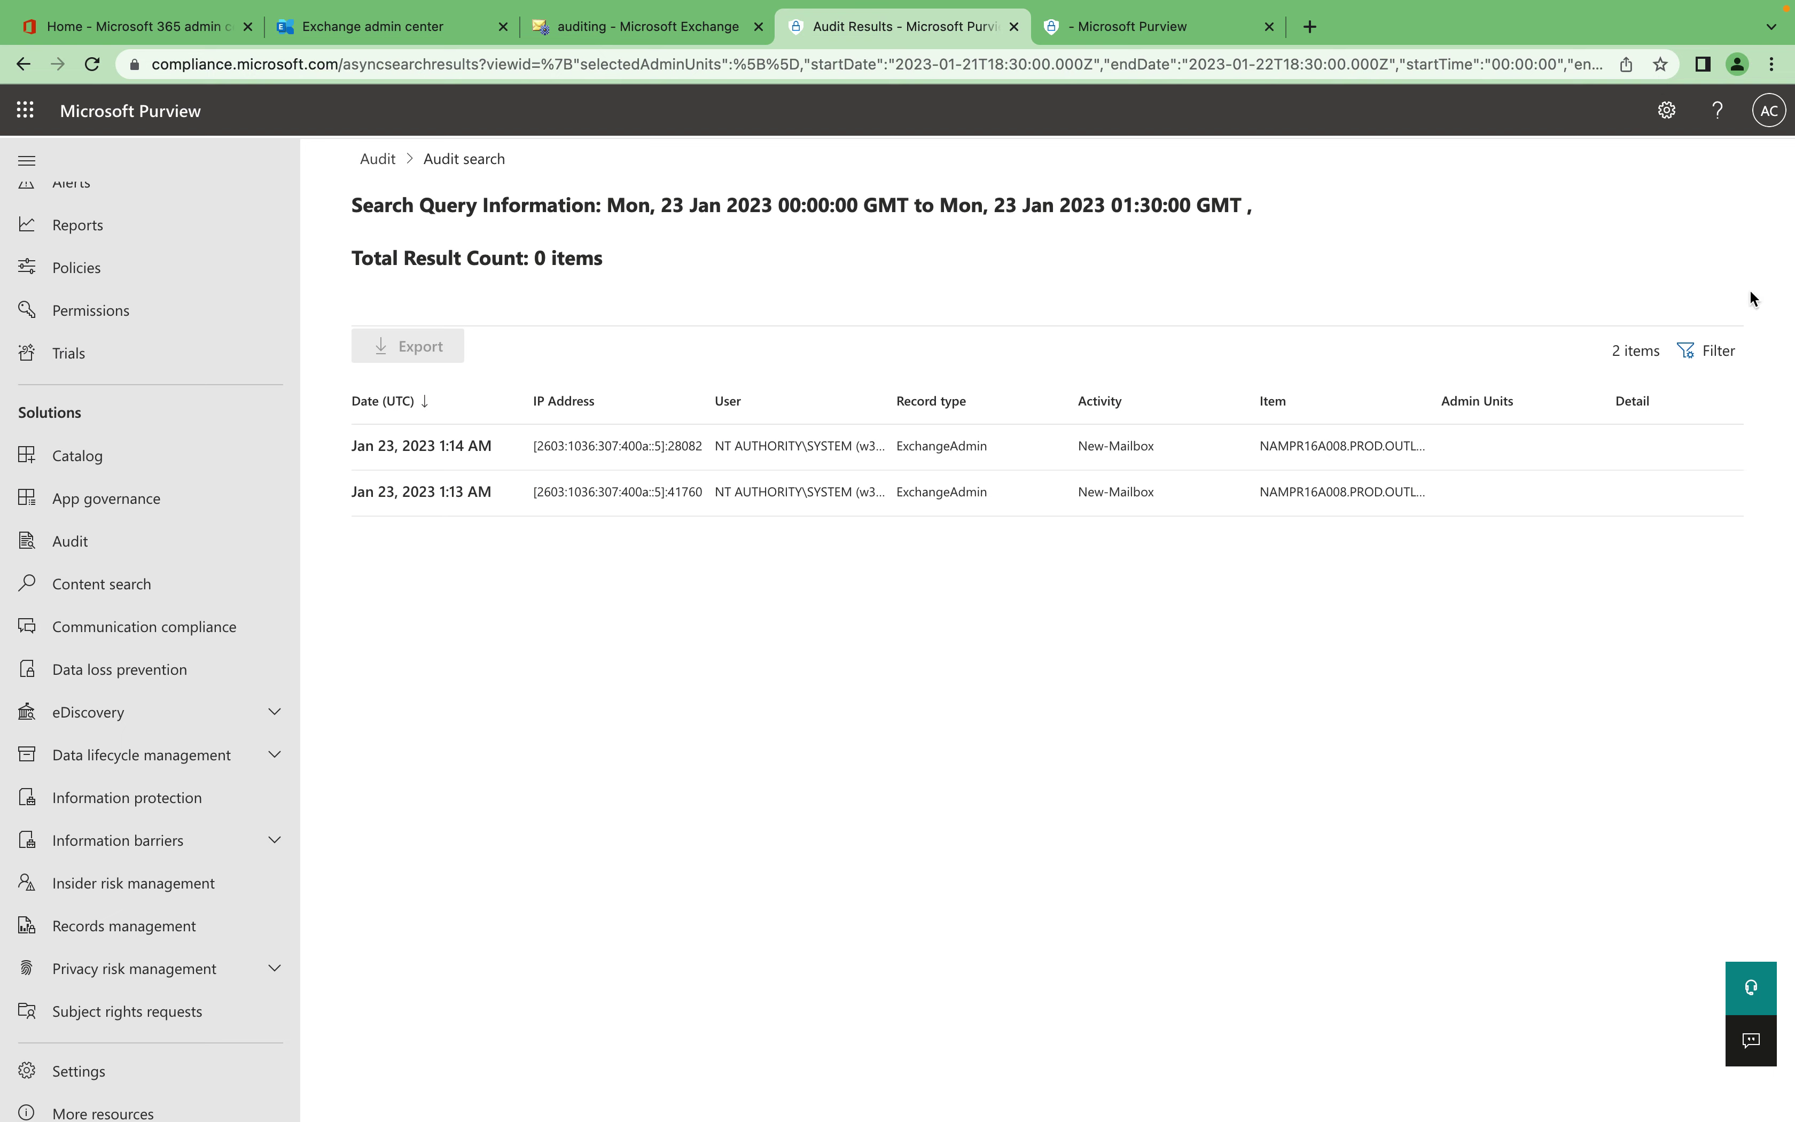
Return to the audit search list, refresh it, and reopen the "Jan 23 - Jan 23" search results.
{"action": "left_click", "coordinate": [454, 160]}
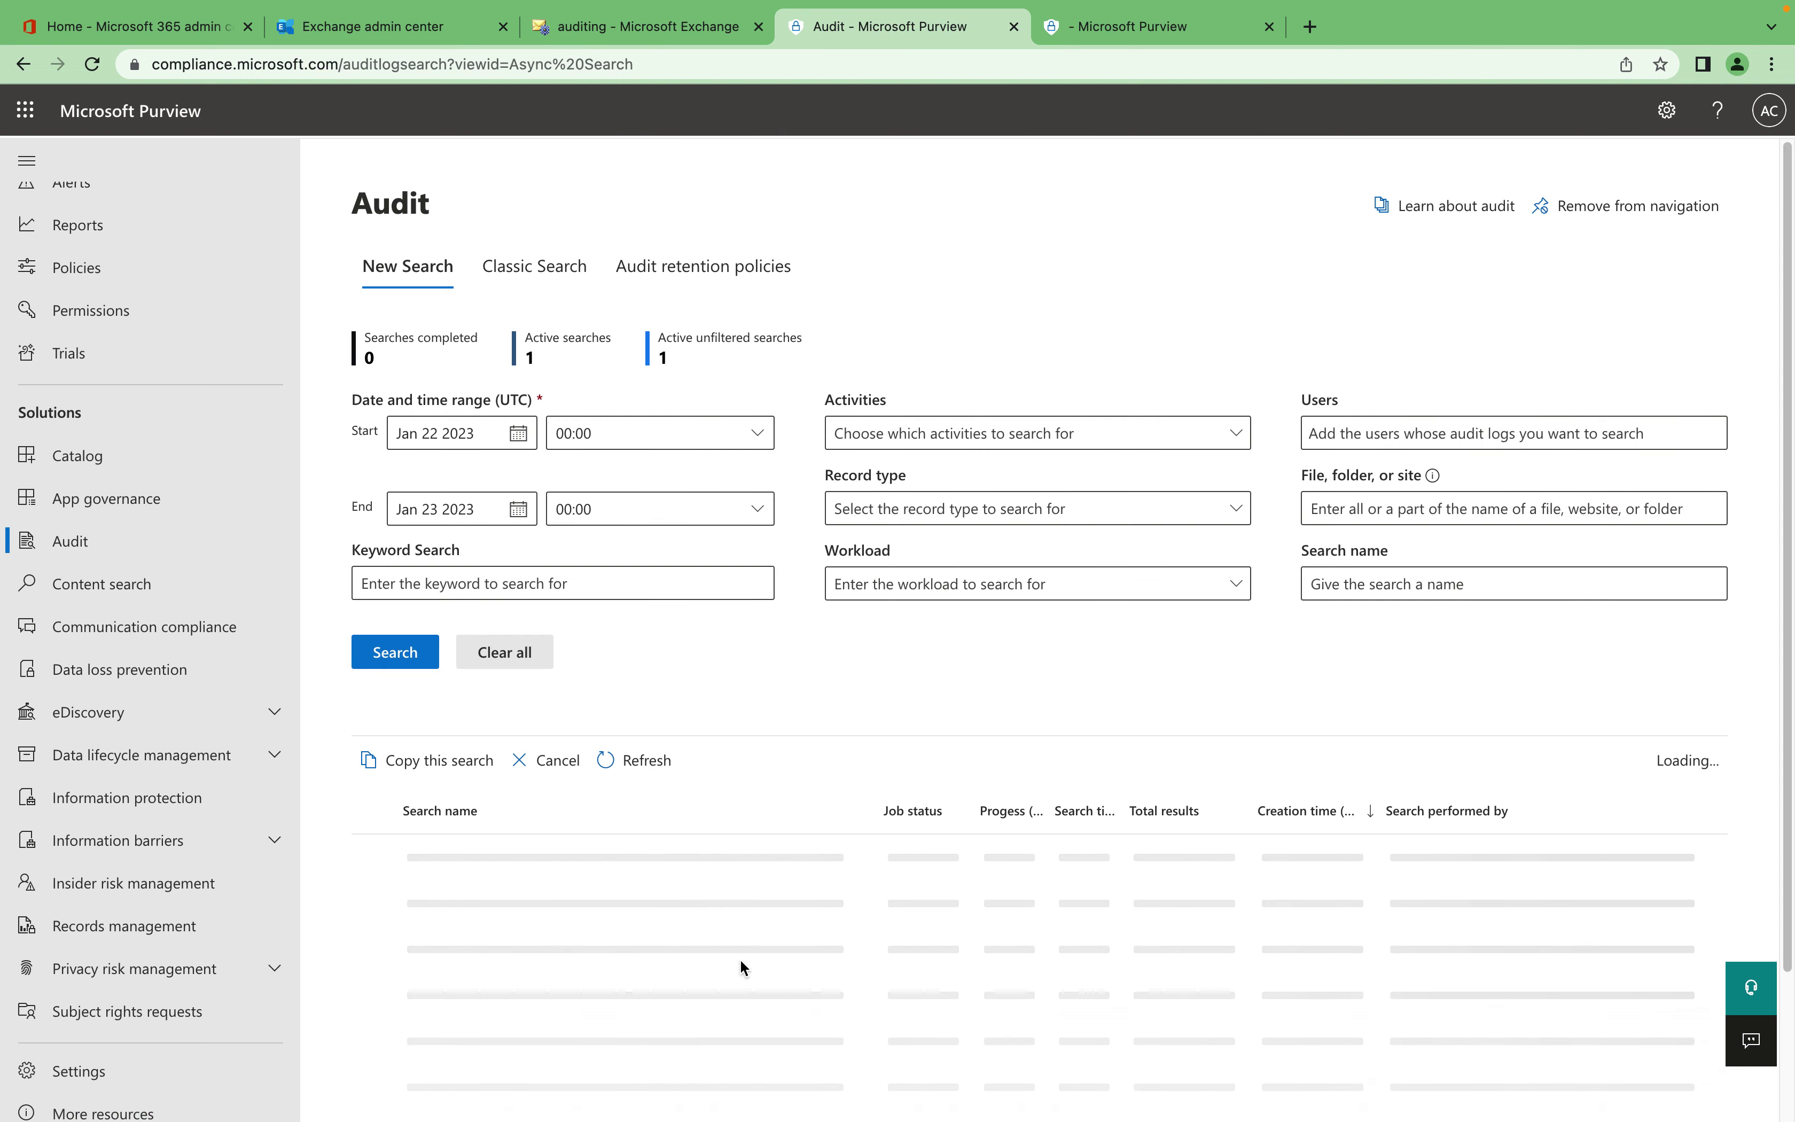
{"action": "left_click", "coordinate": [633, 764]}
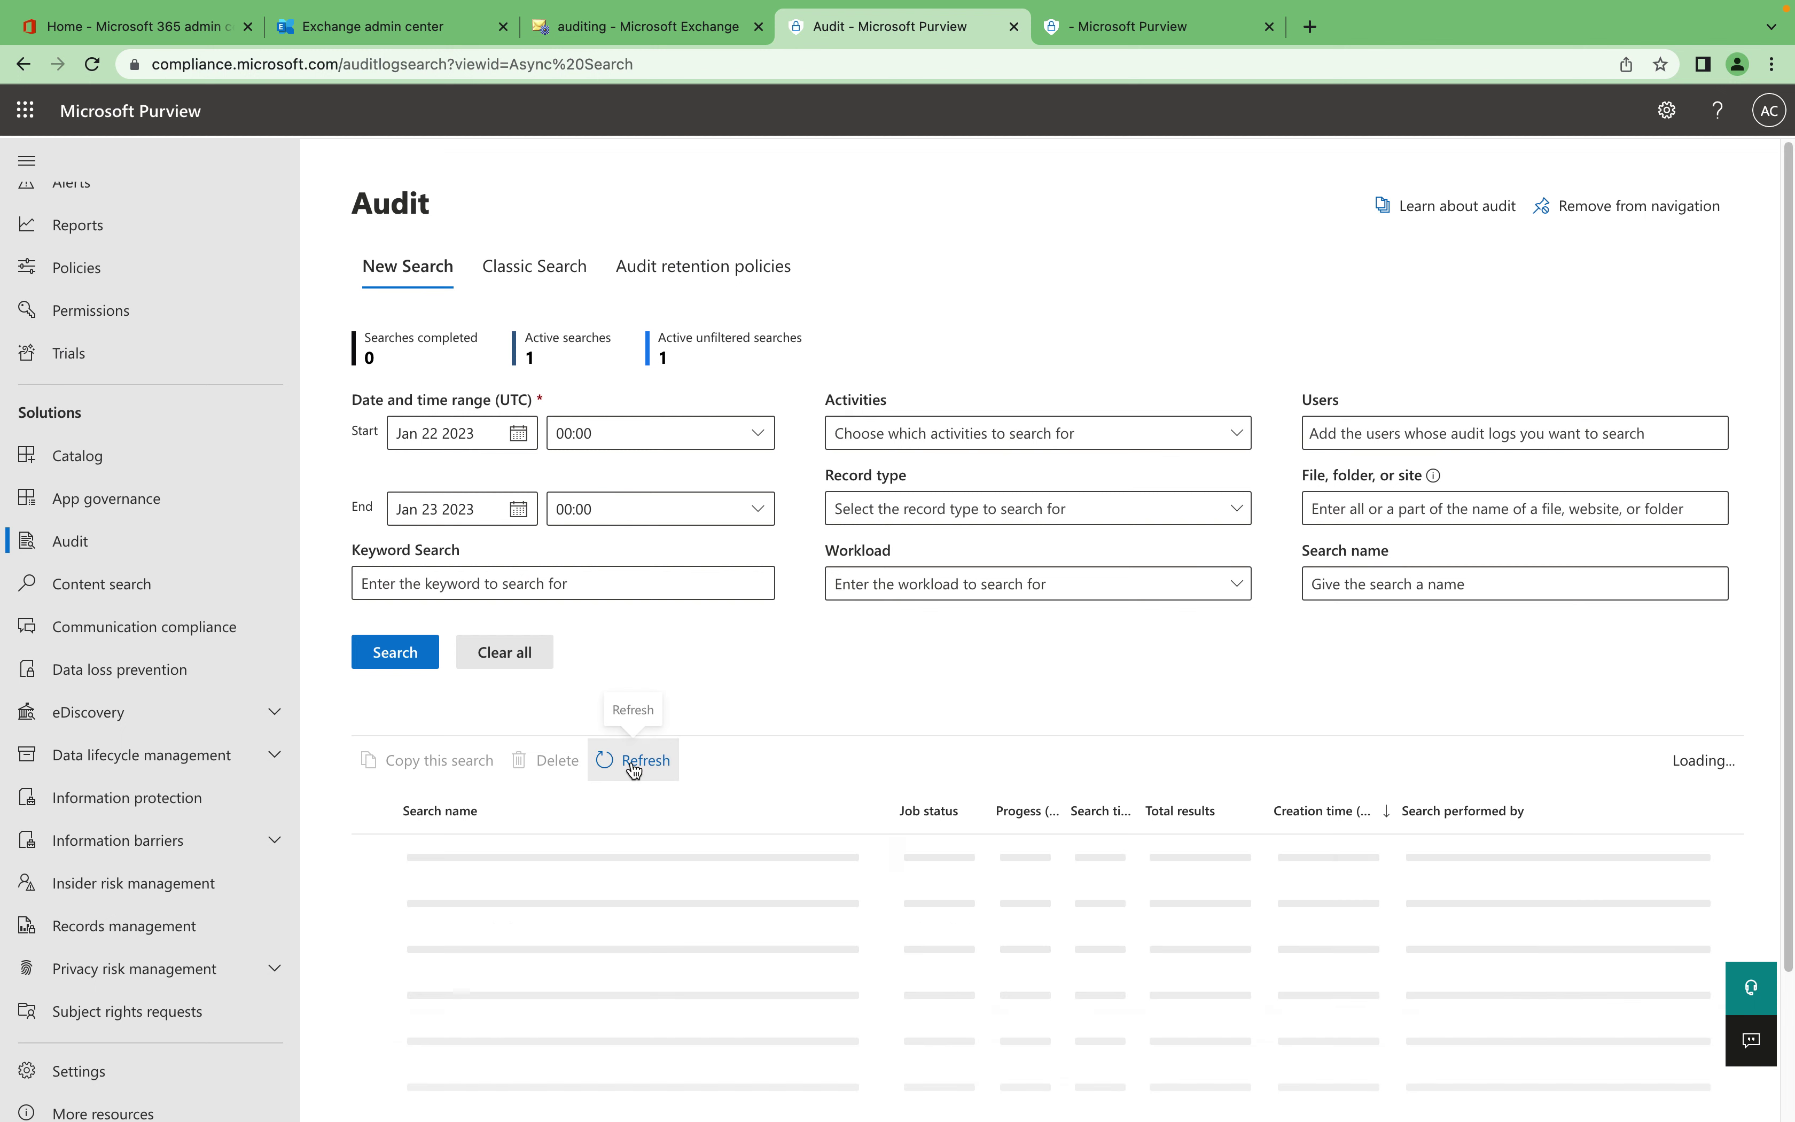
{"action": "left_click", "coordinate": [536, 855]}
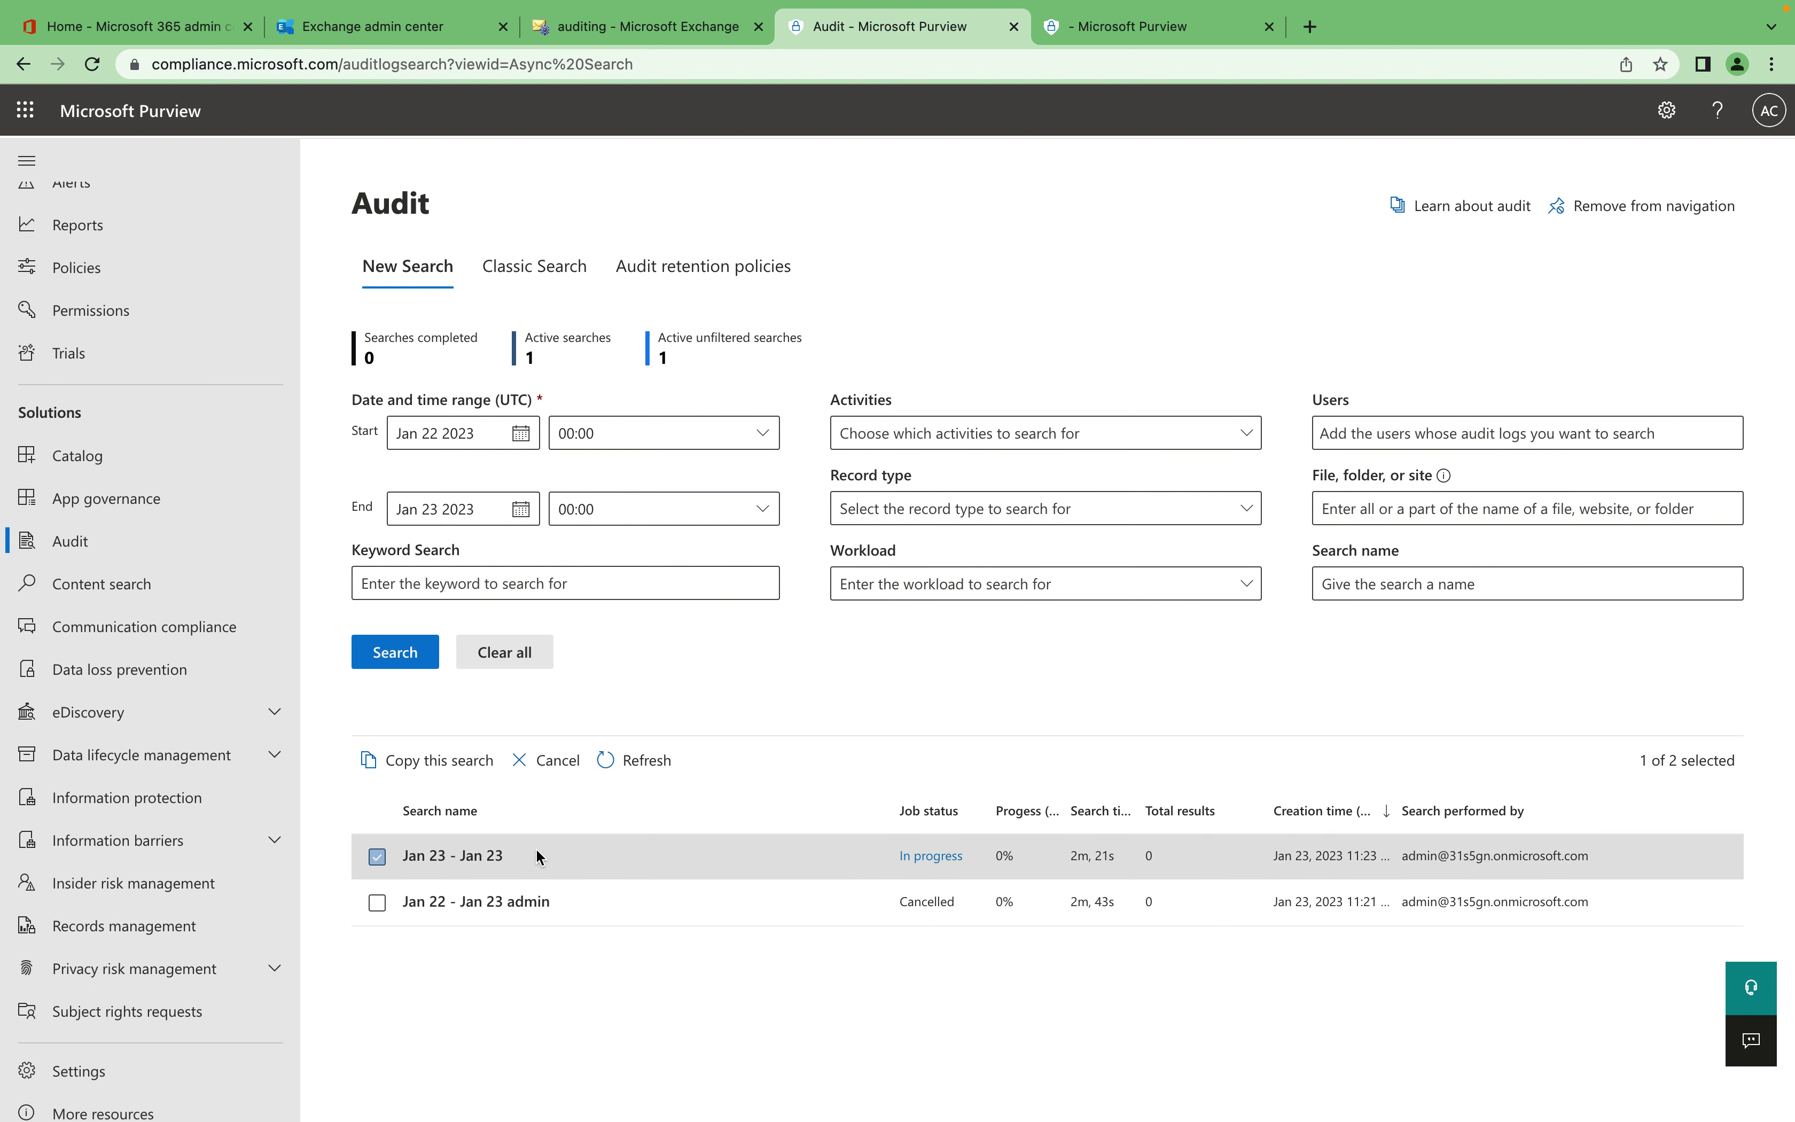
{"action": "left_click", "coordinate": [535, 854]}
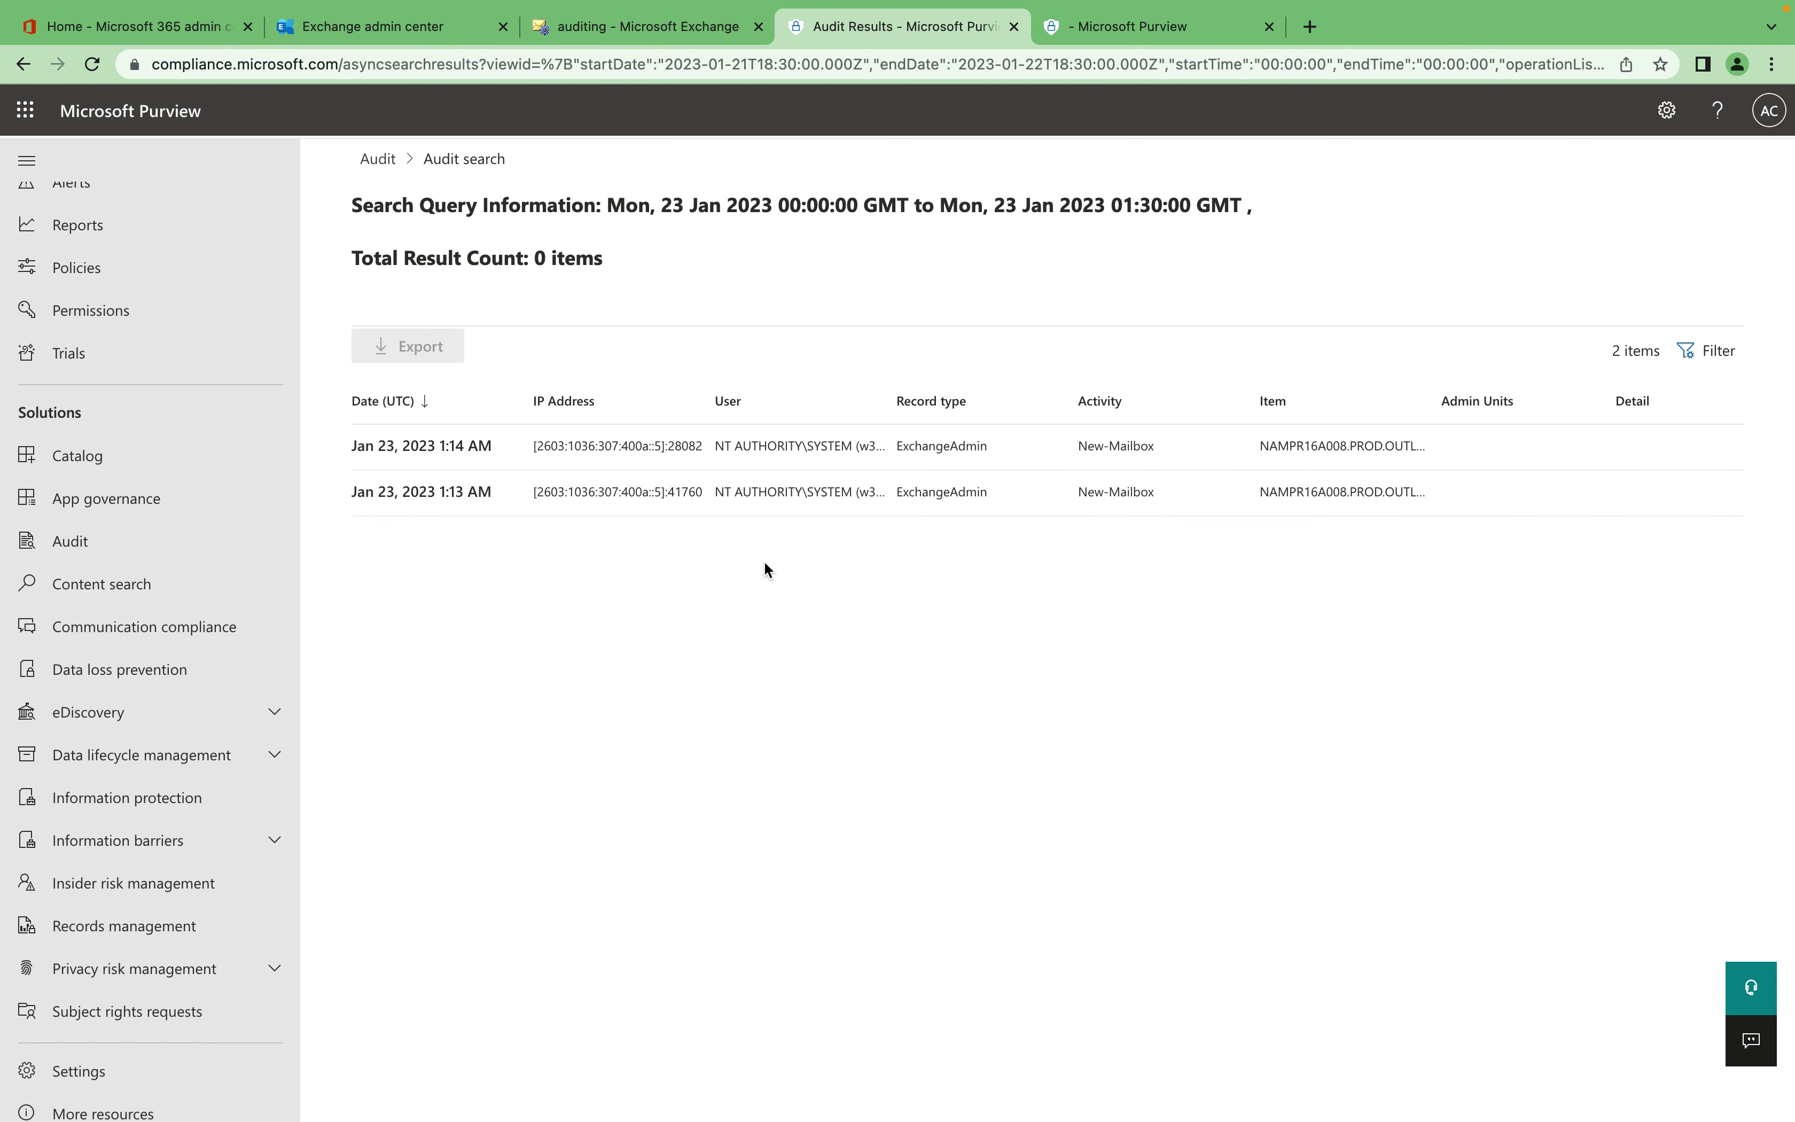
Switch to the PowerPoint slide show and advance from the DEMO slide to the closing Thankyou slide.
{"action": "key", "text": "super+Tab"}
{"action": "key", "text": "super+Tab"}
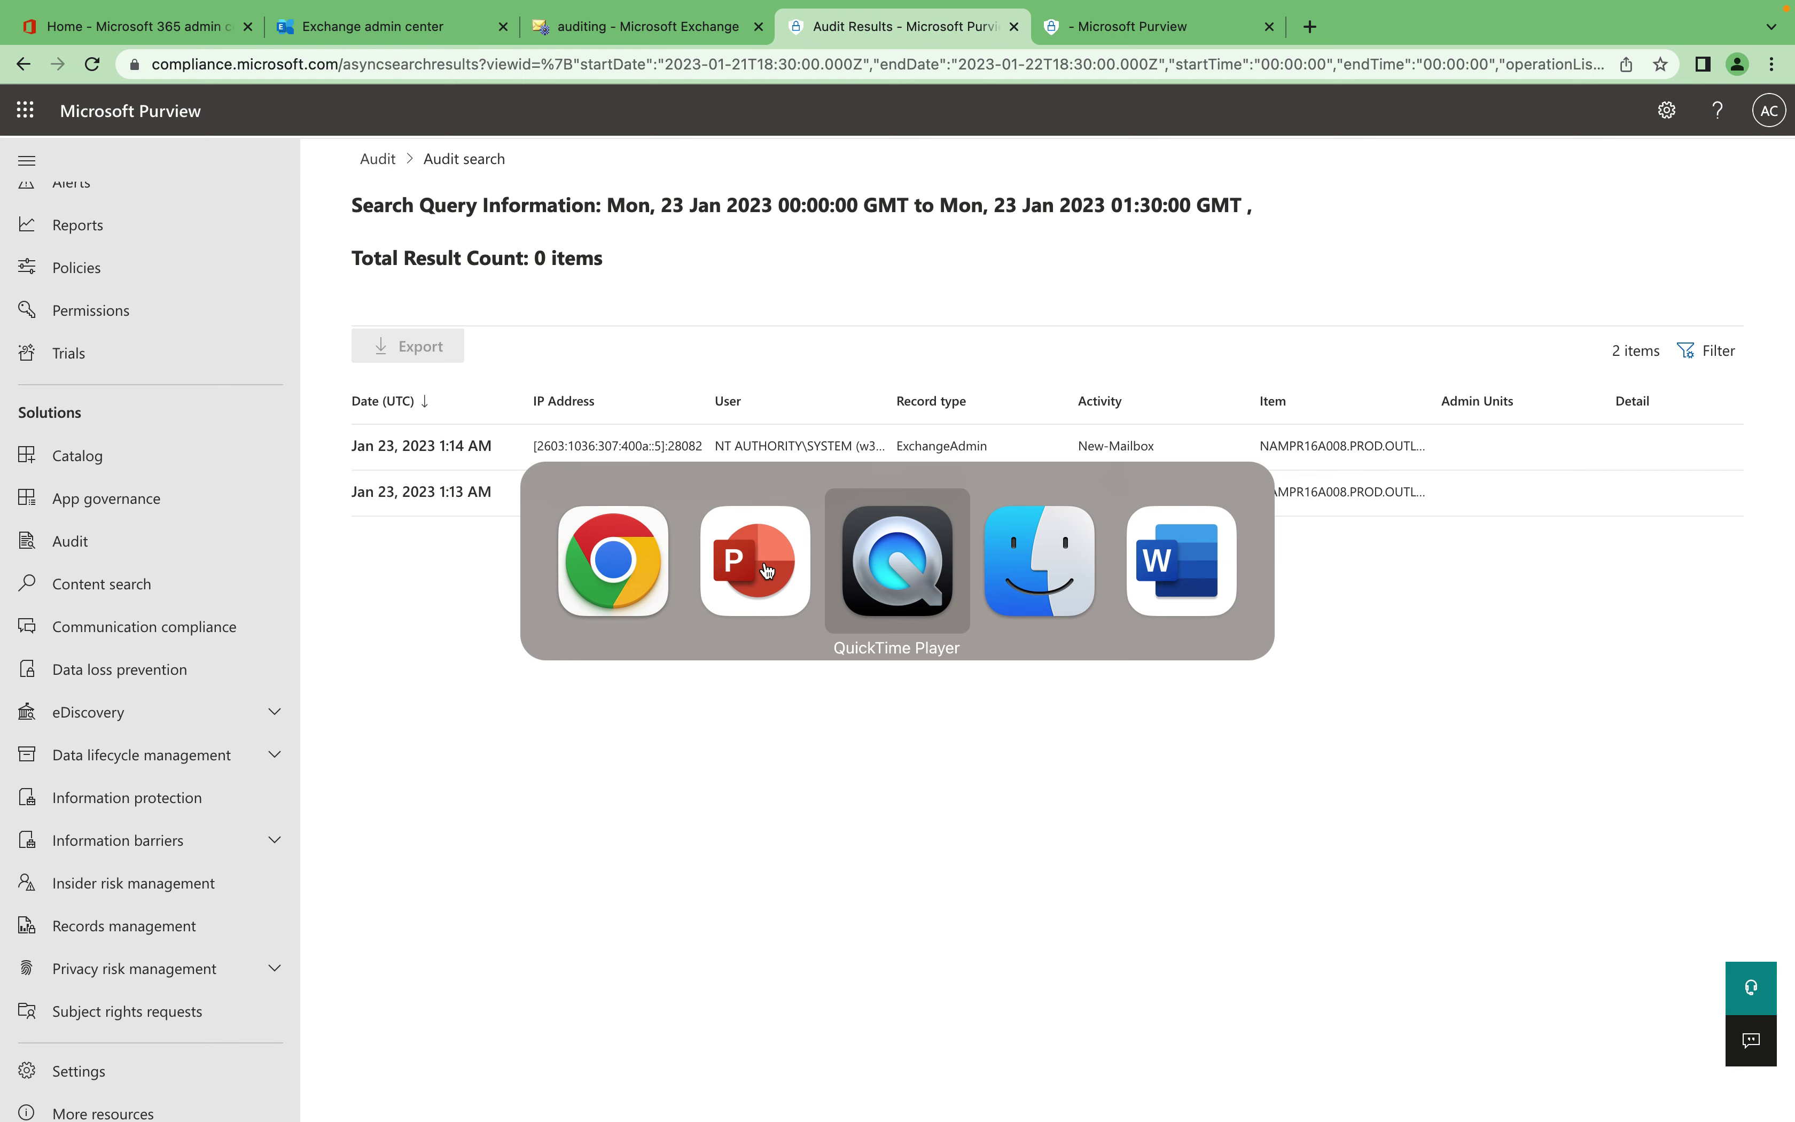
{"action": "key", "text": "super+Tab"}
{"action": "key", "text": "super+Tab"}
{"action": "left_click", "coordinate": [772, 575]}
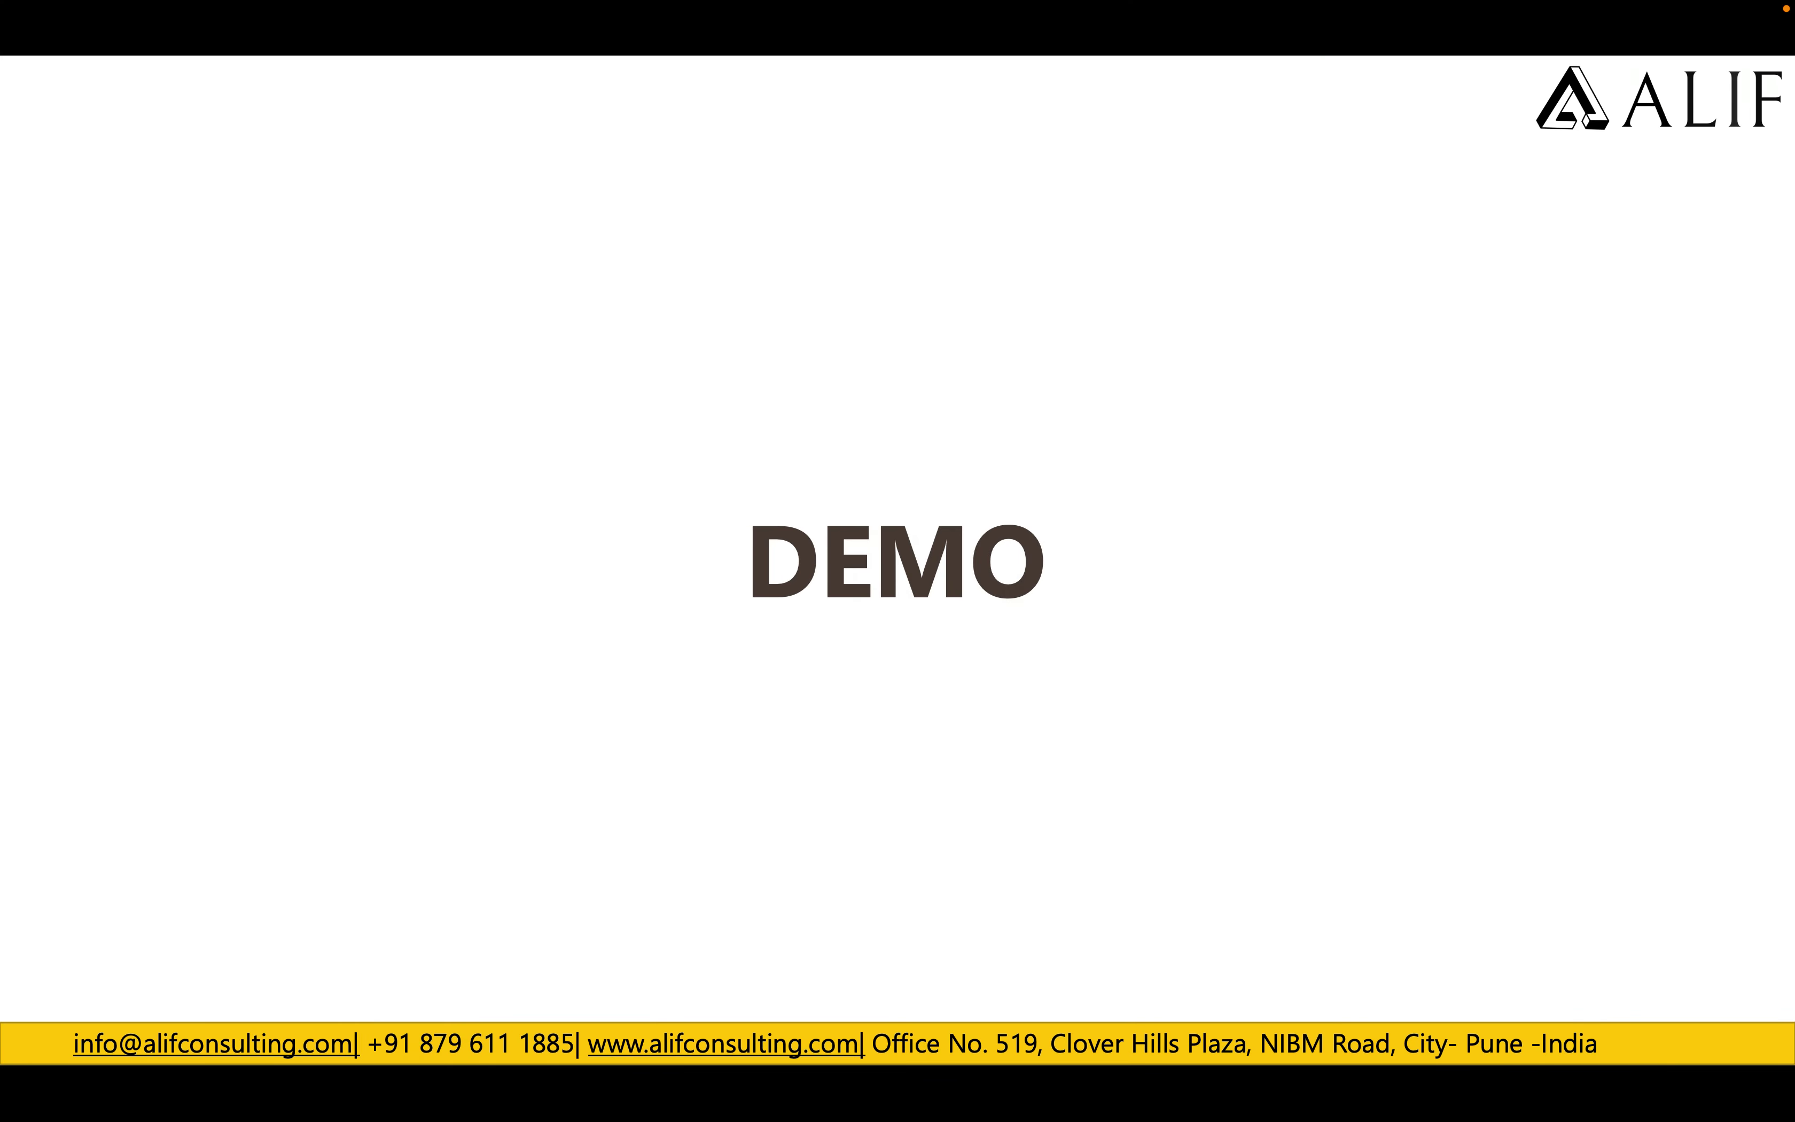
{"action": "key", "text": "Right"}
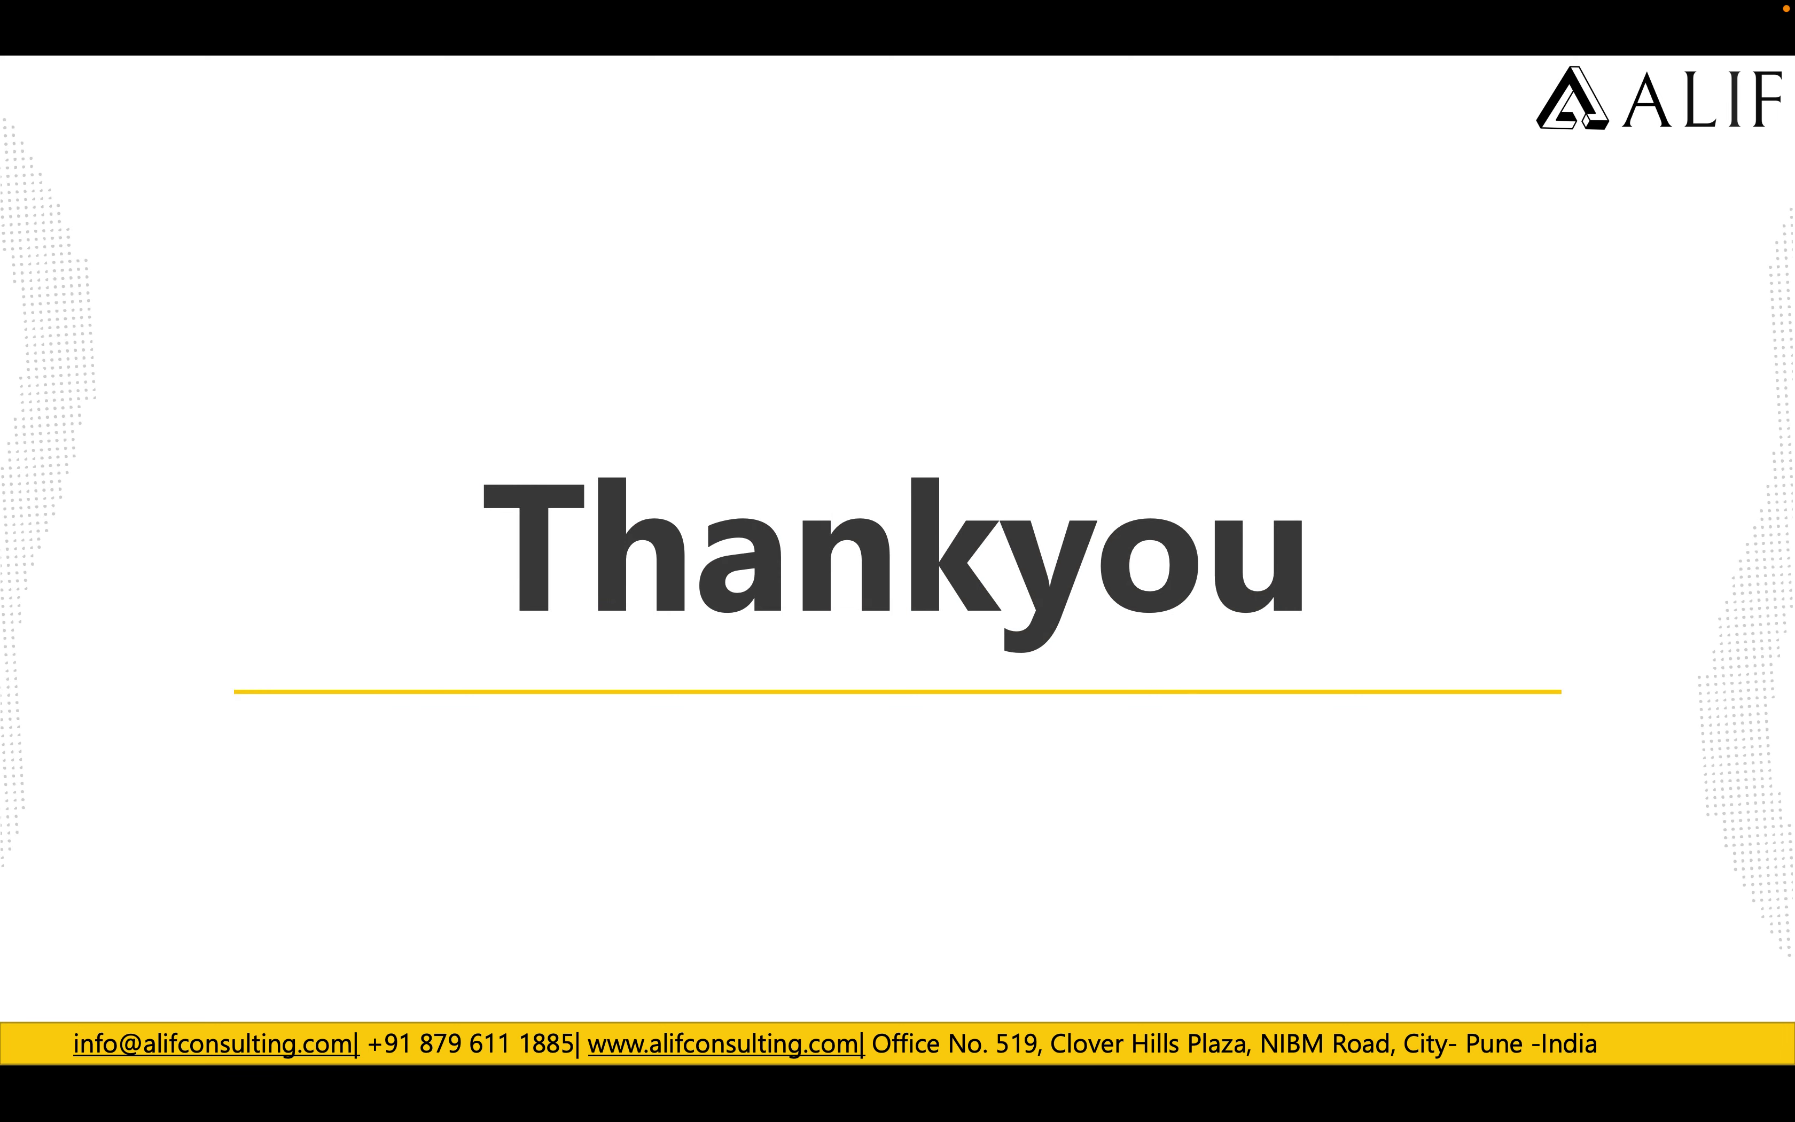